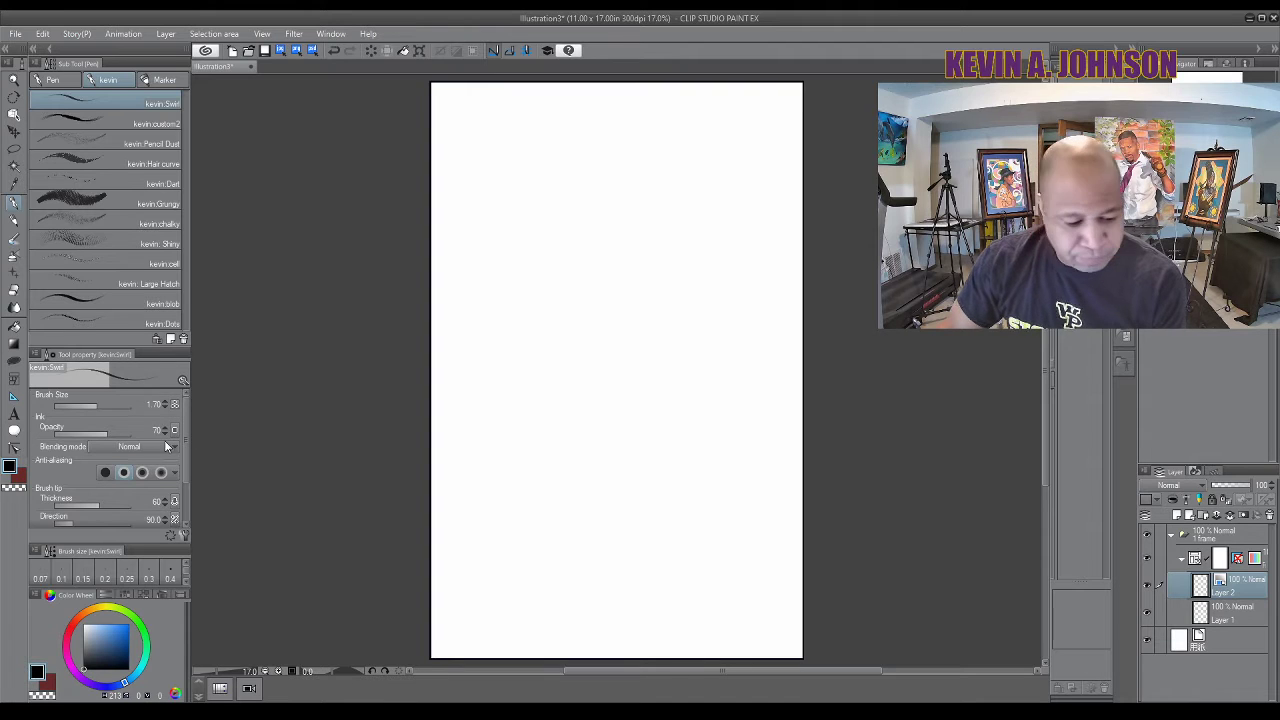
Set the brush opacity to about 39 and sketch a head with guidelines, ears, jaw, neck and sloping shoulder lines high on the page
drag(107, 432, 83, 428)
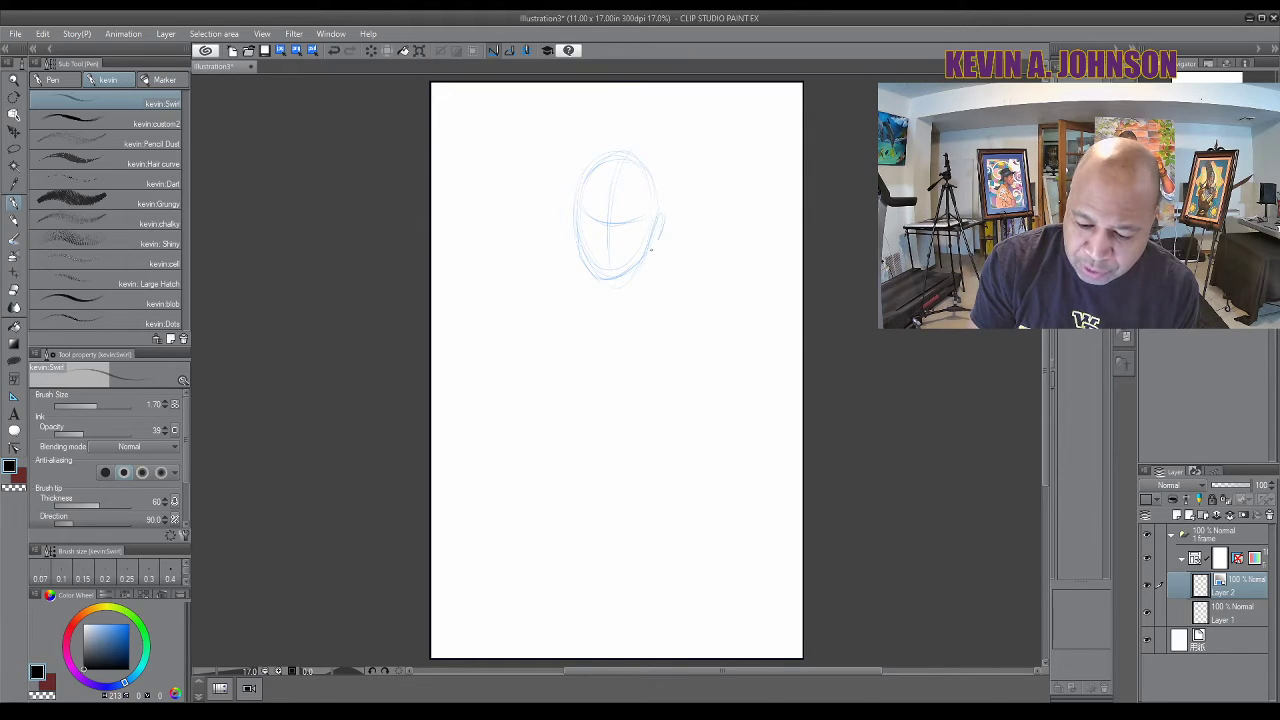
drag(650, 252, 662, 212)
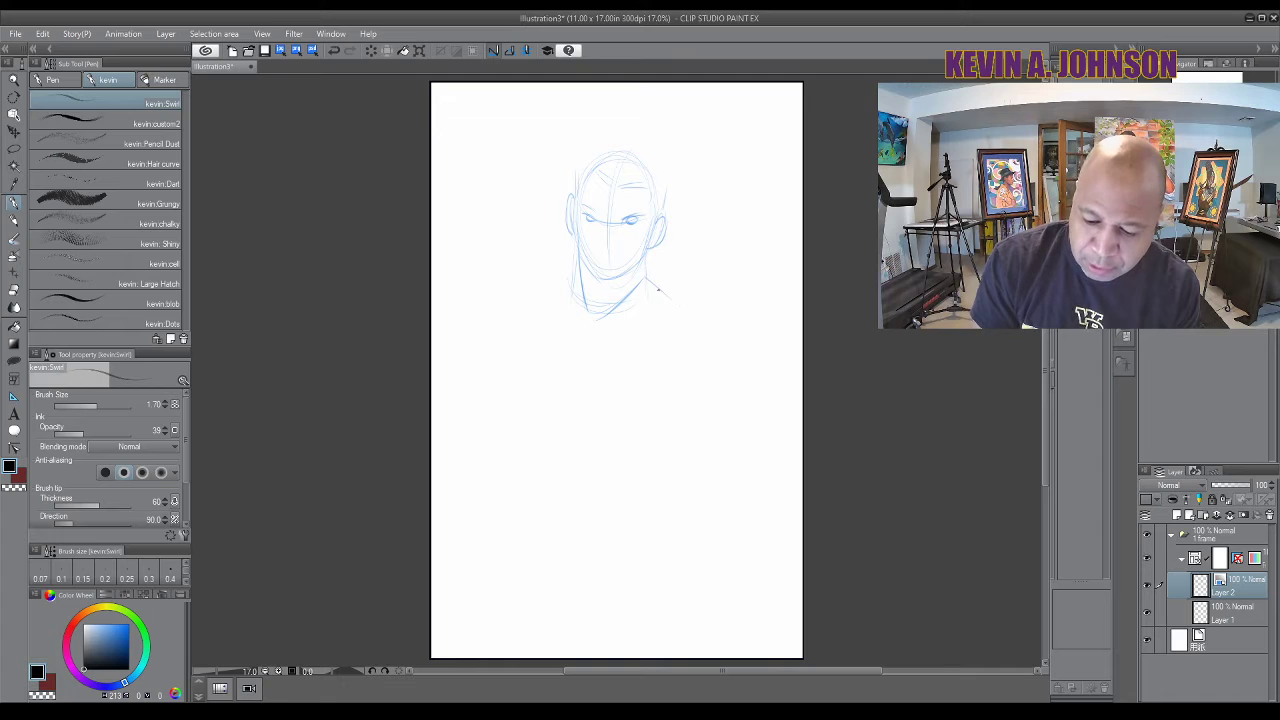
drag(536, 319, 567, 302)
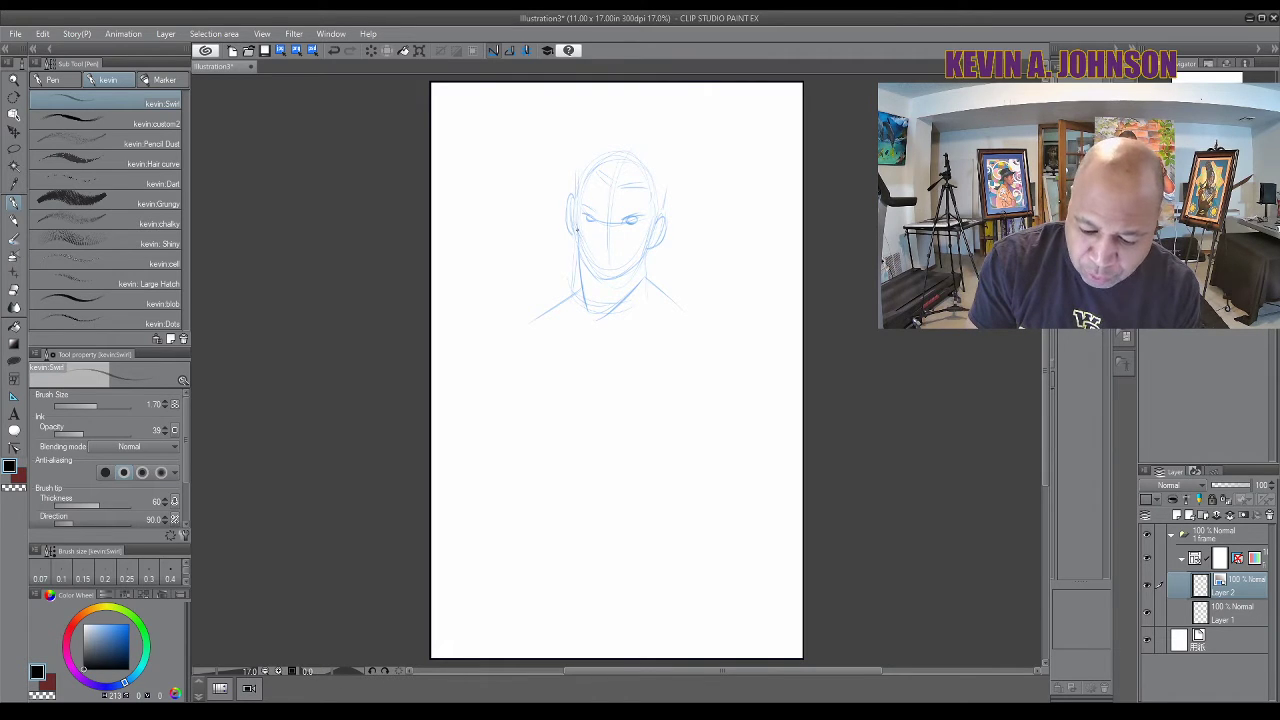
mouse_move(578, 256)
mouse_down()
mouse_move(600, 282)
mouse_move(645, 256)
mouse_up()
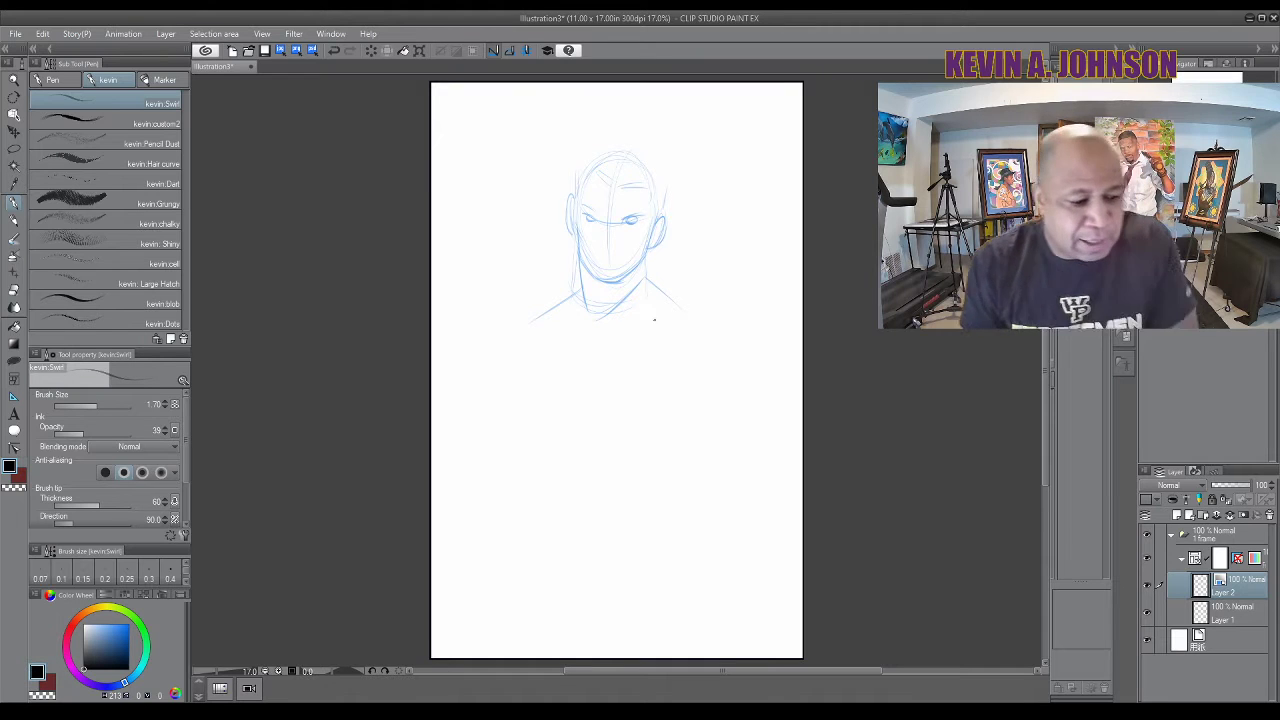
Sketch the eyes, nose, mouth and cheek line on the face, and add a rounded hair outline around the skull
scroll(660, 340, up, 2)
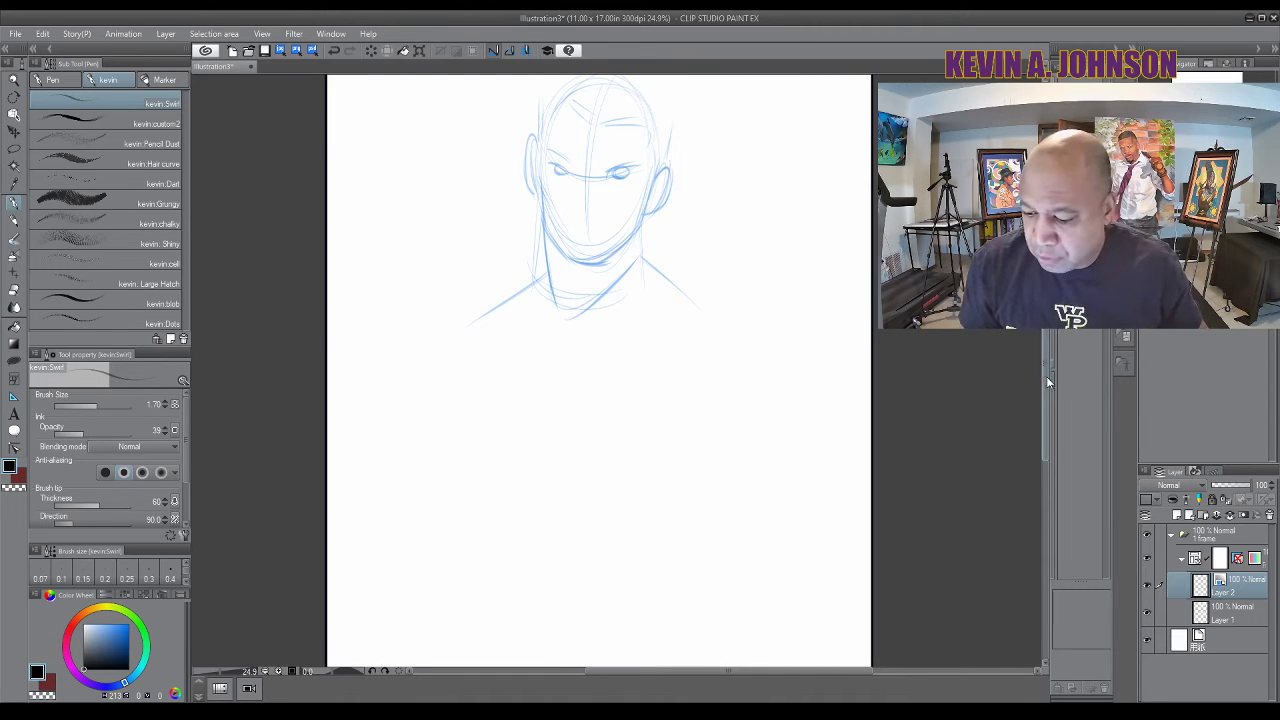
drag(1045, 379, 1045, 333)
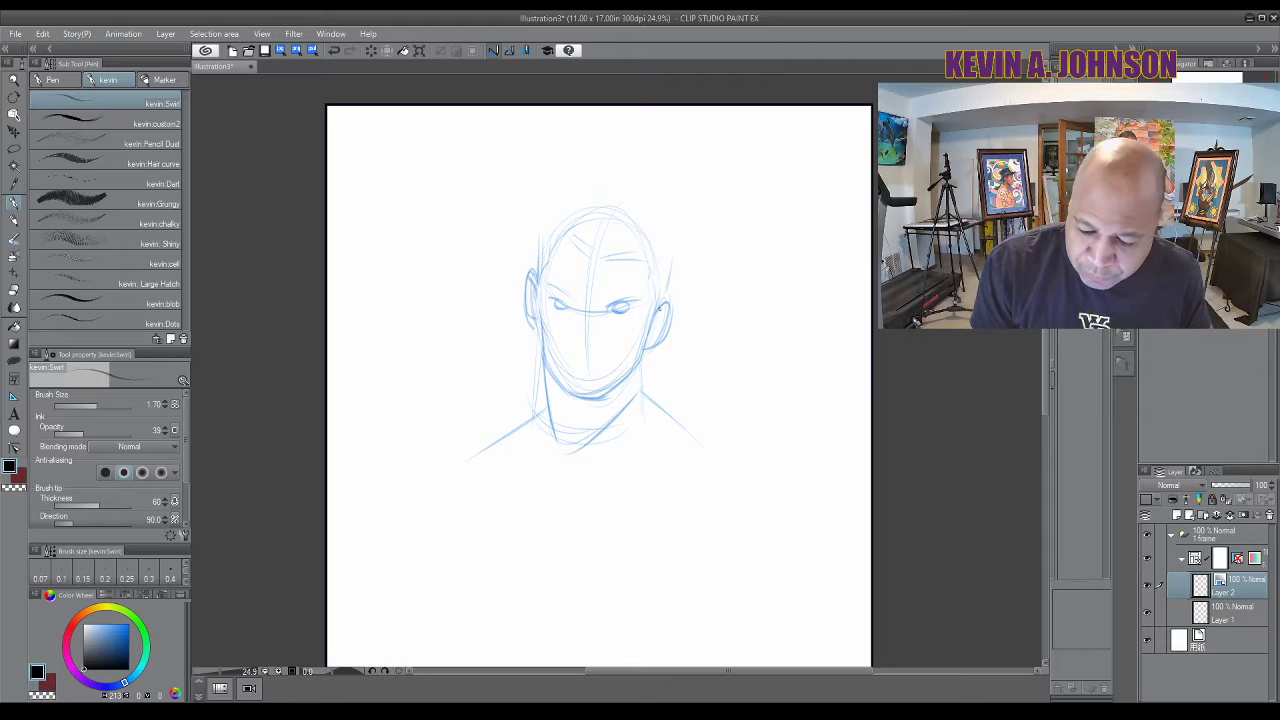
mouse_move(628, 305)
mouse_down()
mouse_move(612, 305)
mouse_move(634, 306)
mouse_up()
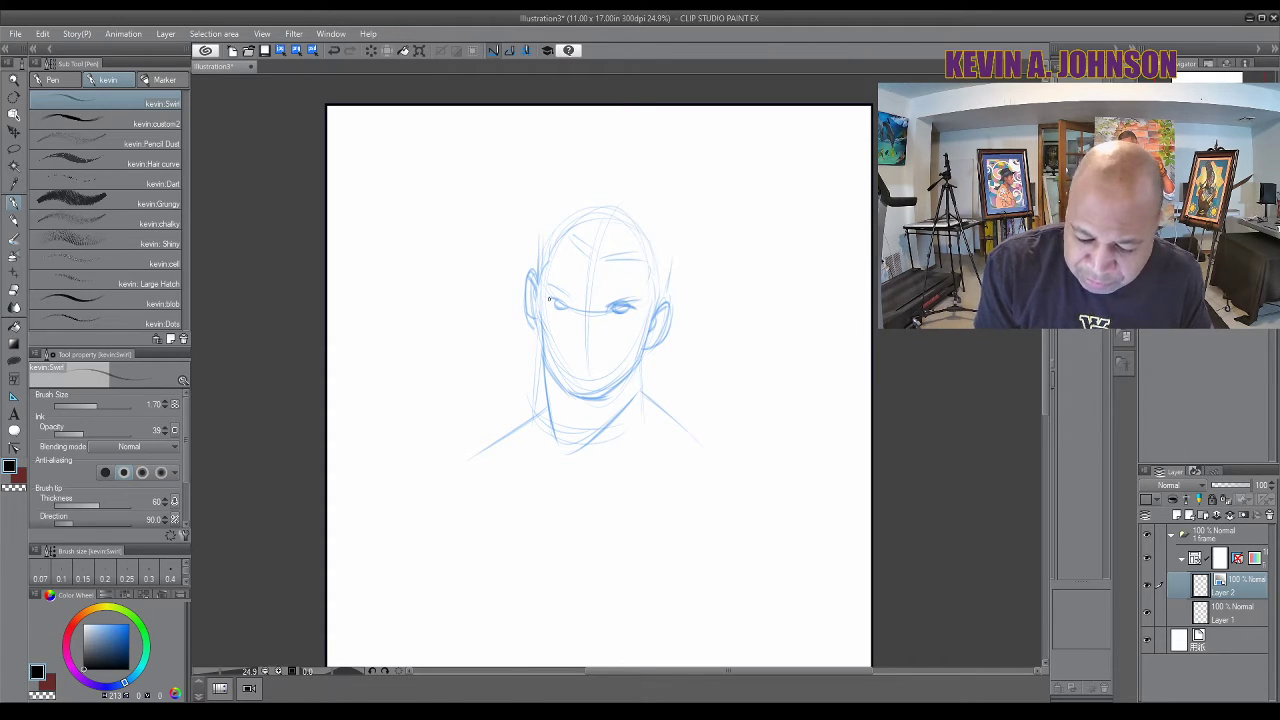
drag(550, 302, 568, 302)
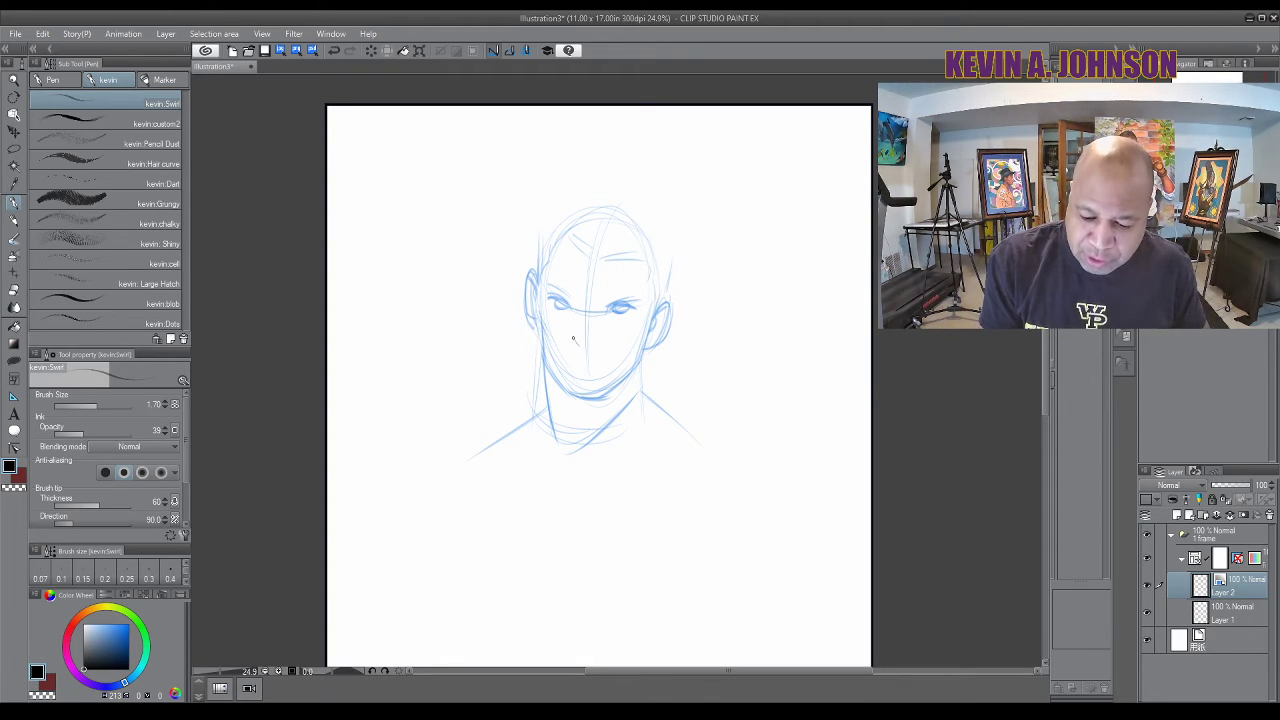
drag(578, 341, 591, 343)
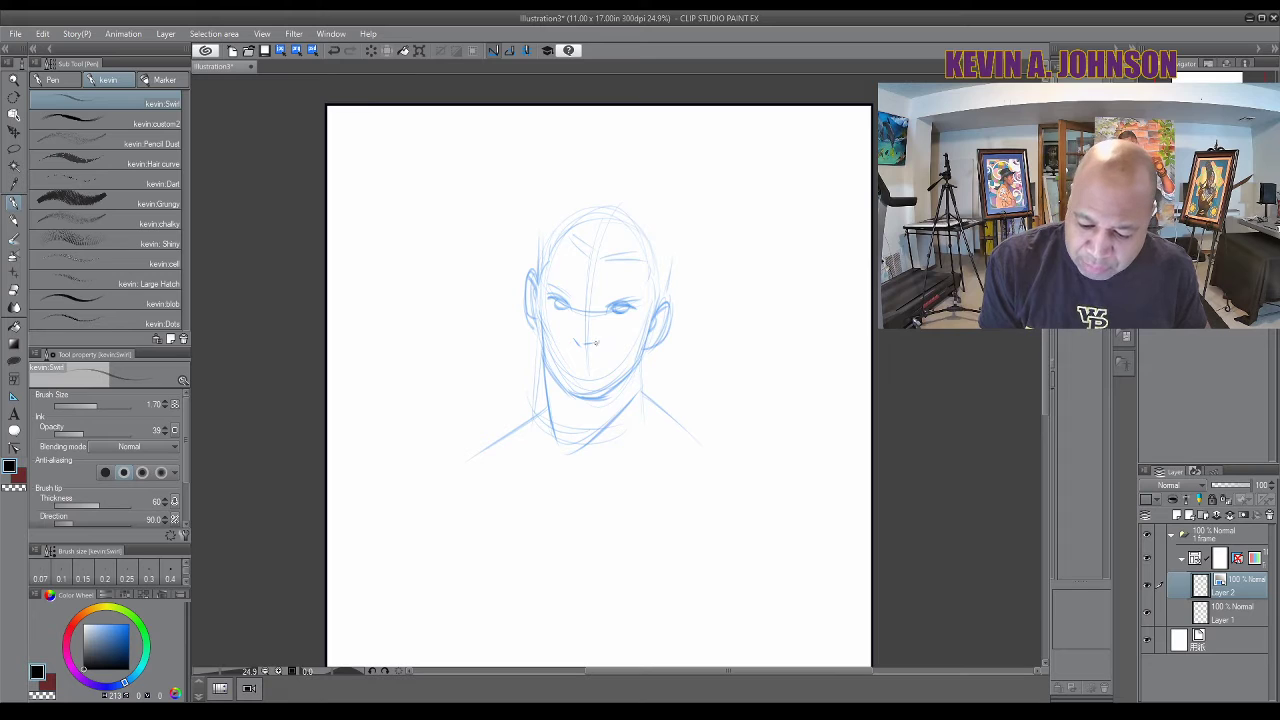
drag(628, 346, 636, 360)
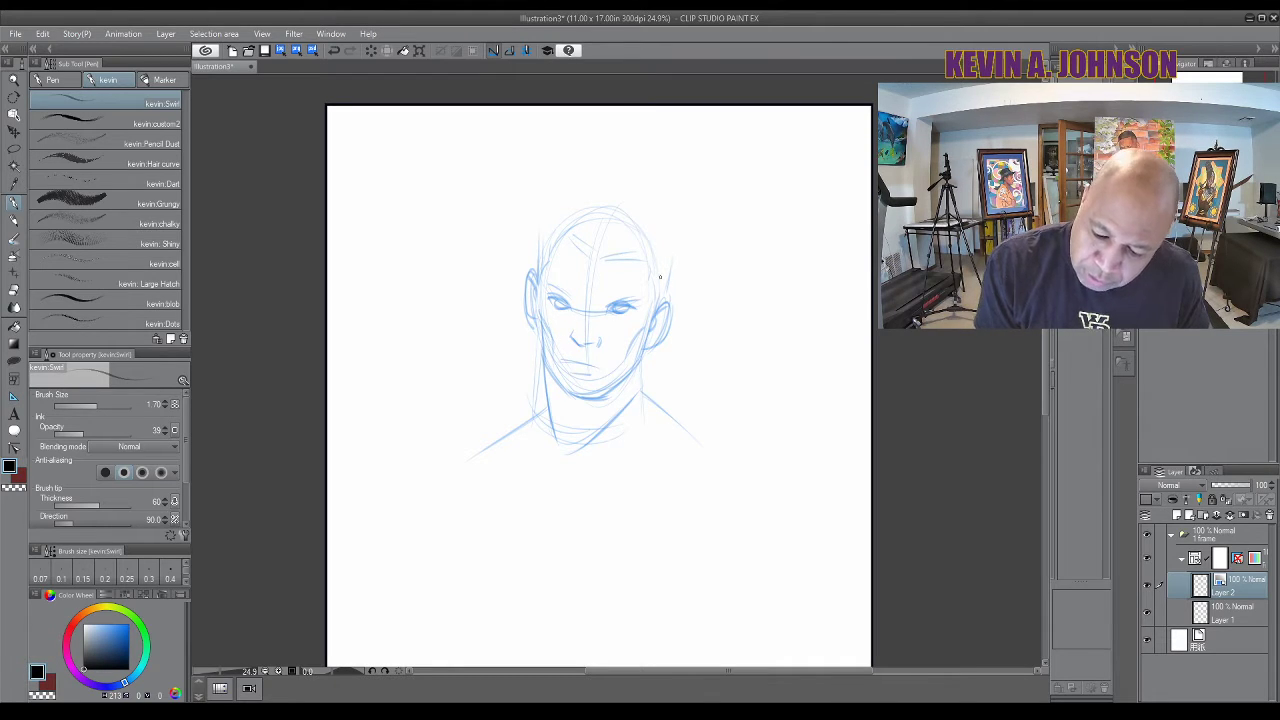
drag(661, 302, 668, 262)
drag(656, 219, 551, 260)
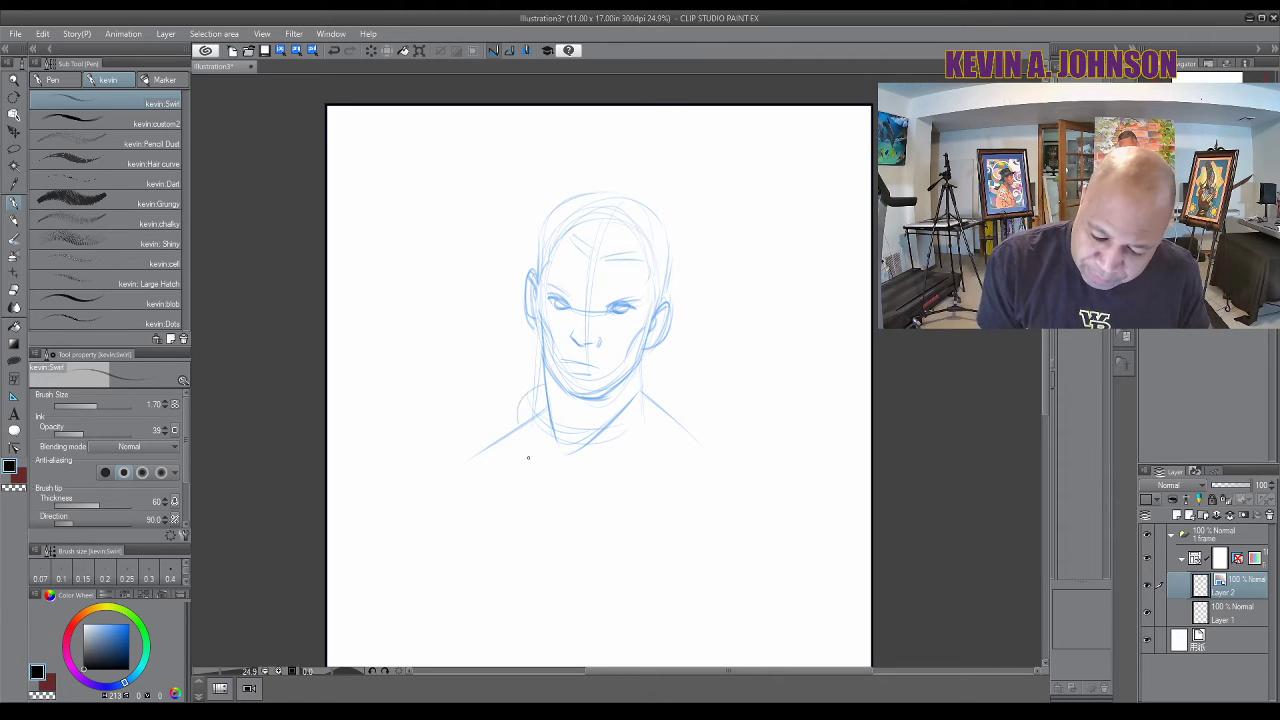
Sketch a wide double-lined collar that wraps around the neck and comes to a V on the chest
mouse_move(520, 424)
mouse_down()
mouse_move(576, 502)
mouse_move(560, 491)
mouse_move(607, 482)
mouse_move(648, 450)
mouse_move(598, 492)
mouse_move(664, 448)
mouse_up()
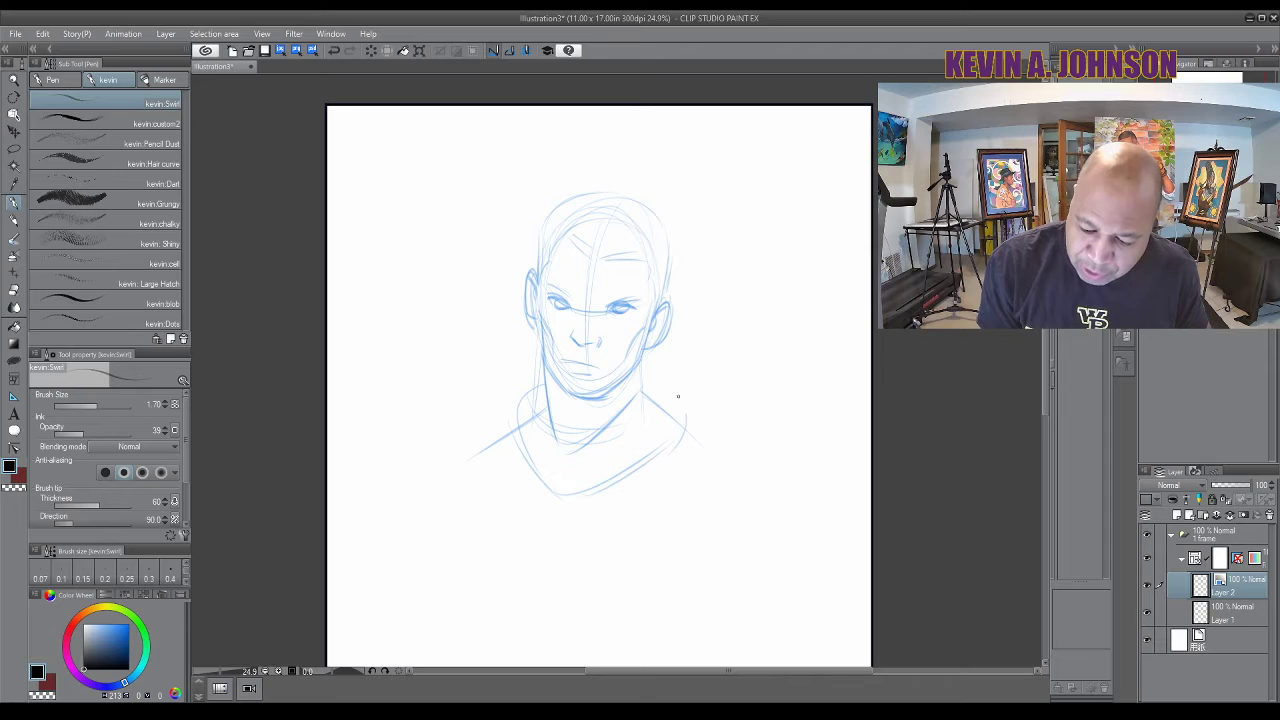
drag(678, 396, 650, 474)
drag(1045, 391, 1043, 425)
drag(542, 292, 528, 370)
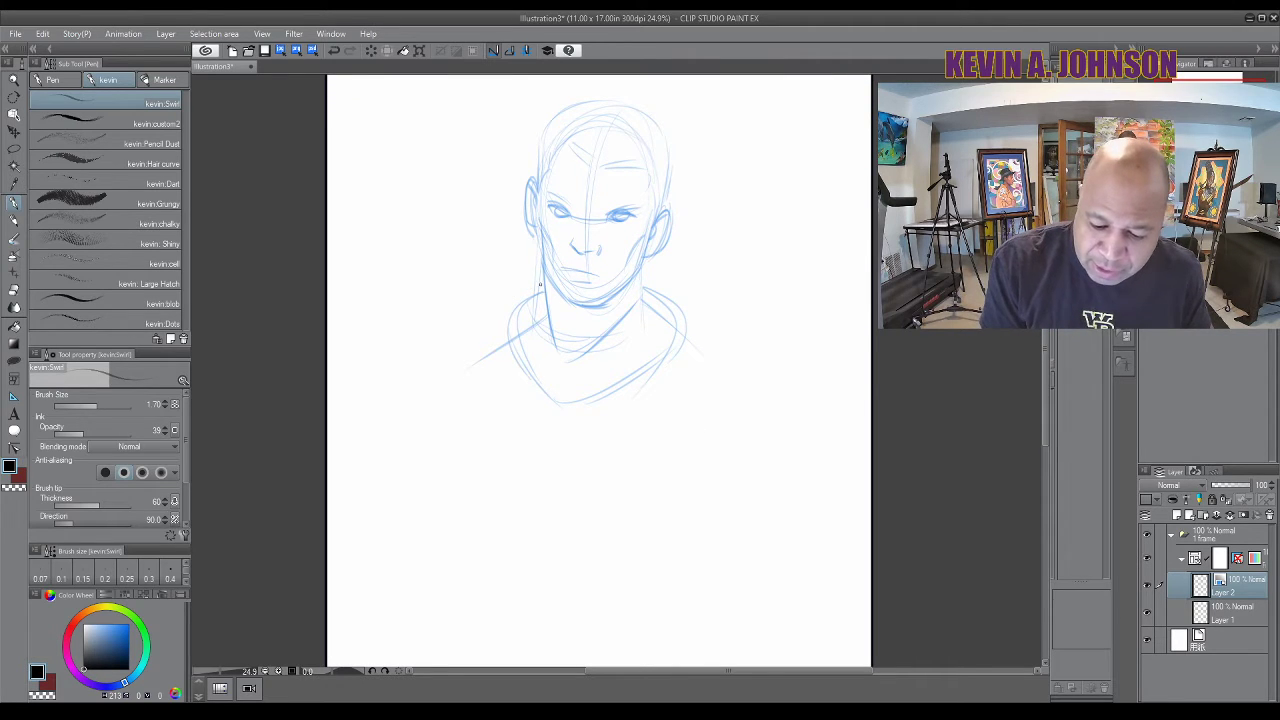
mouse_move(540, 286)
mouse_down()
mouse_move(535, 415)
mouse_move(674, 372)
mouse_move(616, 416)
mouse_up()
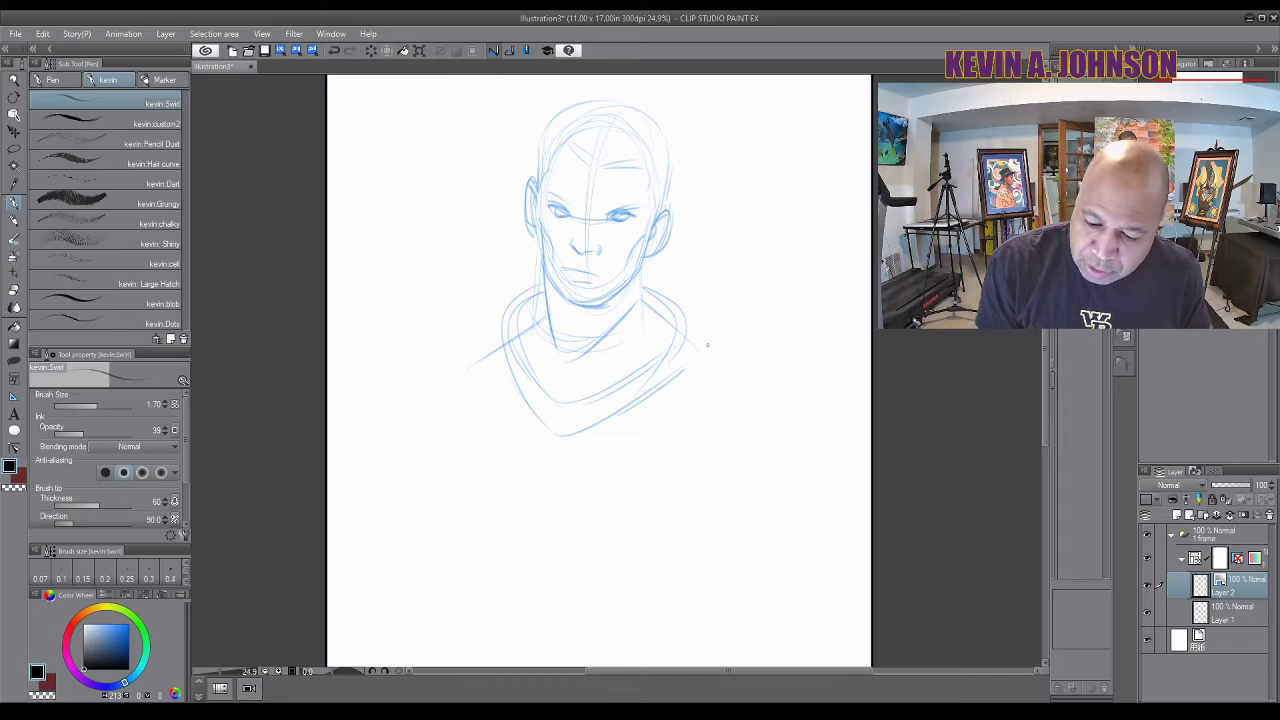
drag(707, 345, 656, 284)
Sketch the rounded shoulders on both sides of the collar and a curved vertical centre line down the chest
drag(505, 334, 457, 358)
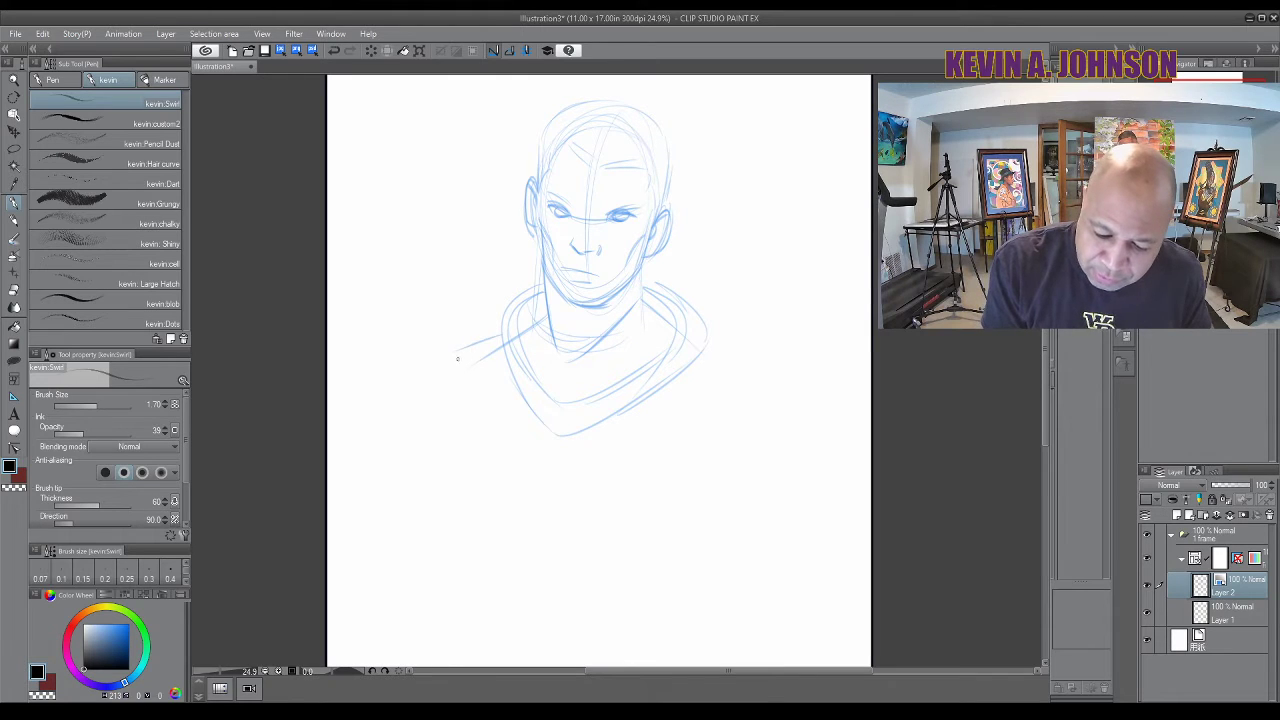
mouse_move(722, 370)
mouse_down()
mouse_move(756, 423)
mouse_move(762, 414)
mouse_move(769, 454)
mouse_up()
mouse_move(448, 367)
mouse_down()
mouse_move(410, 427)
mouse_move(410, 456)
mouse_up()
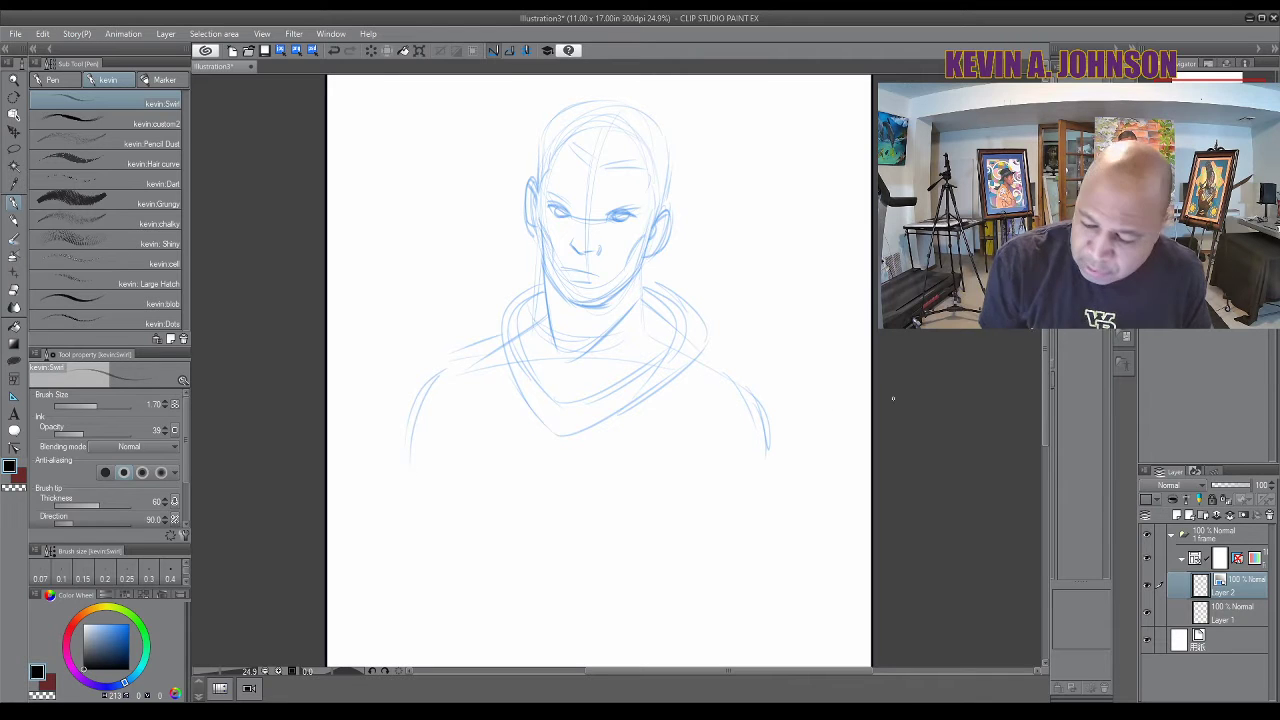
scroll(893, 398, down, 2)
drag(552, 300, 553, 445)
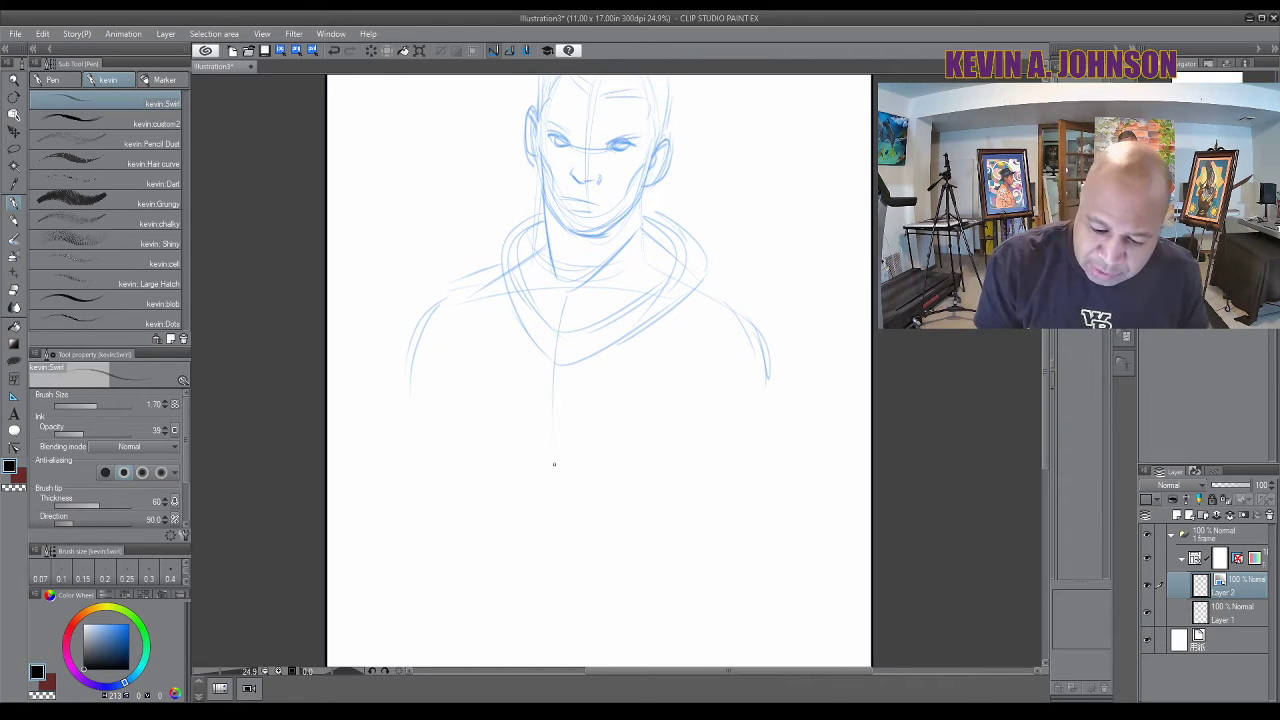
drag(556, 305, 546, 455)
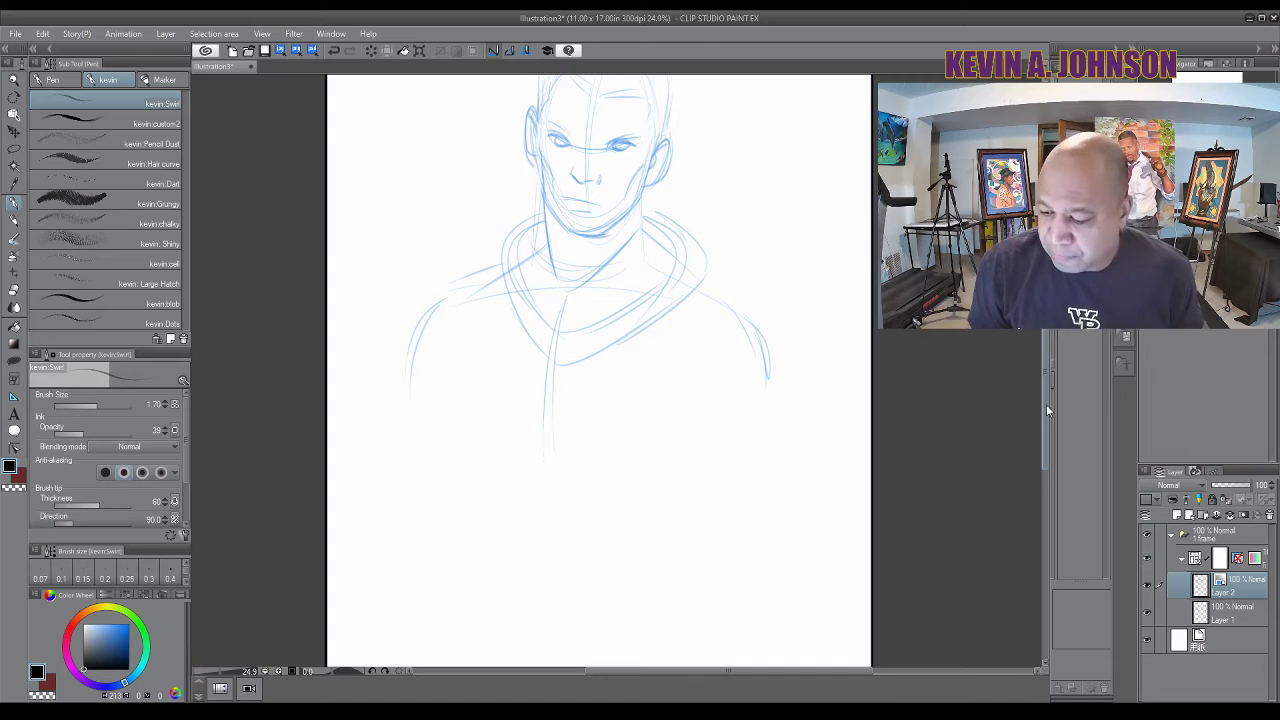
Strengthen the hair outline on both sides of the head and define the hairline across the forehead
scroll(1044, 395, up, 4)
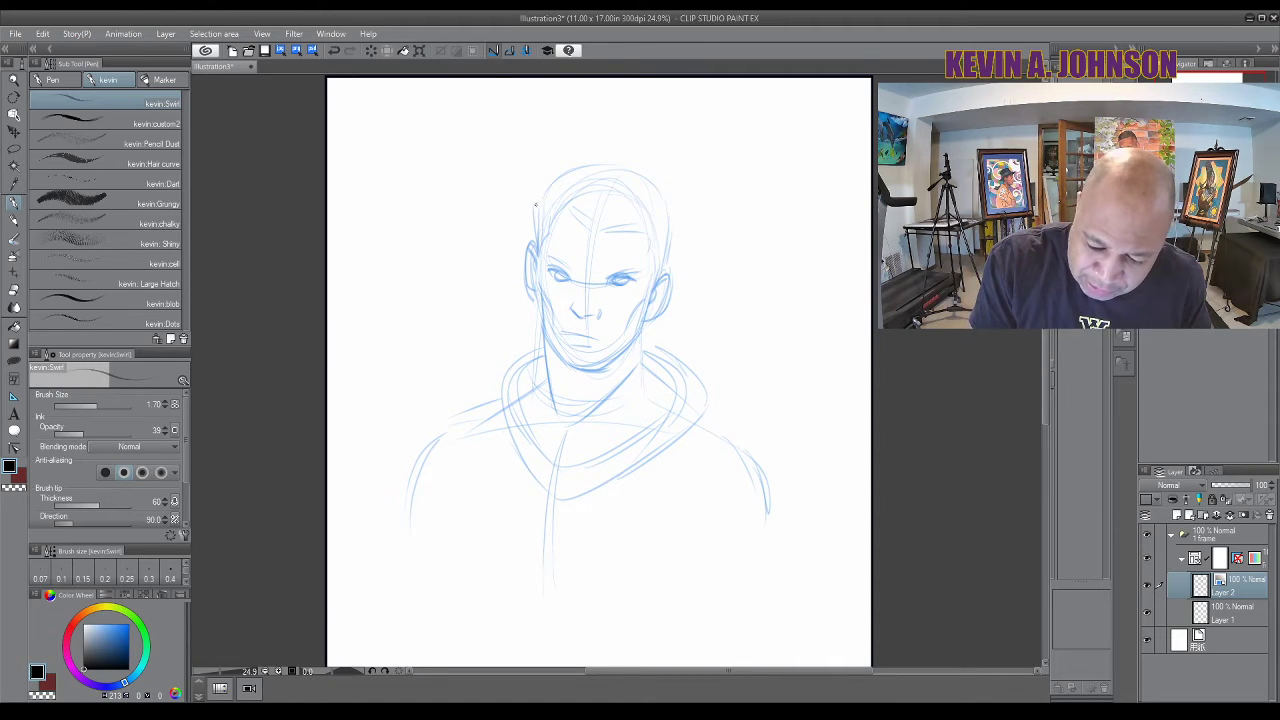
drag(535, 205, 566, 172)
drag(646, 182, 670, 208)
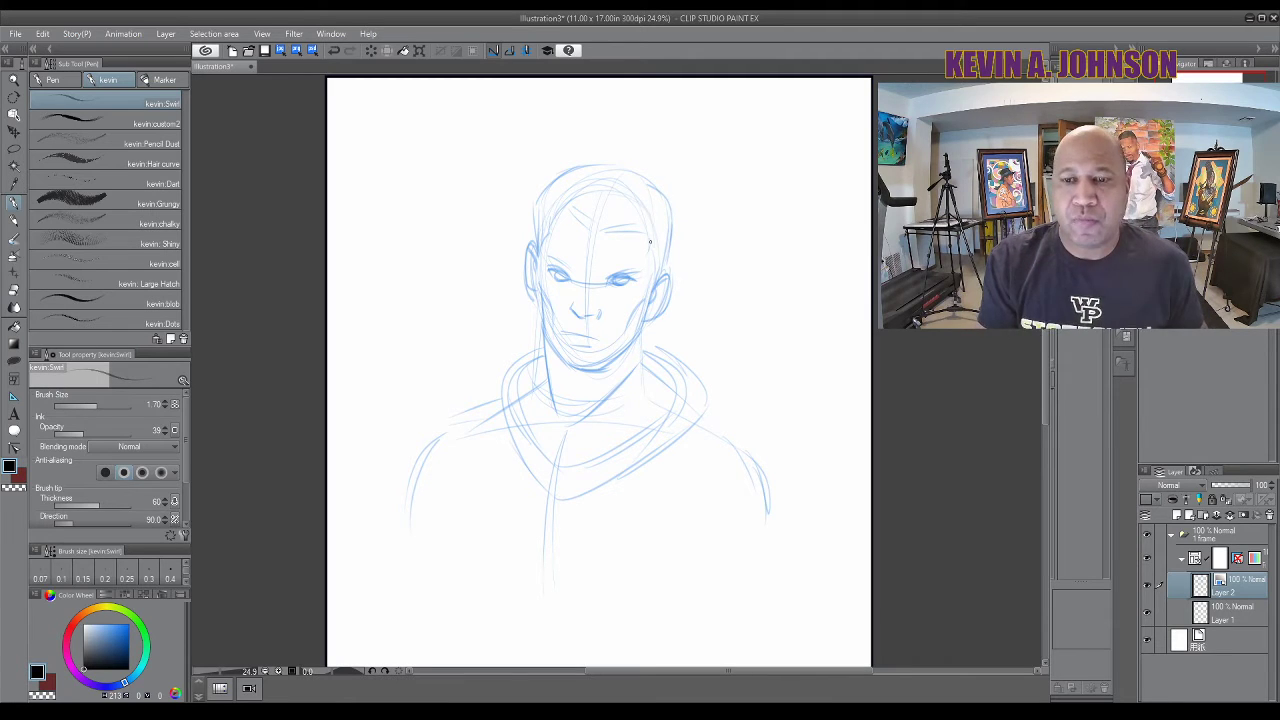
drag(563, 209, 598, 233)
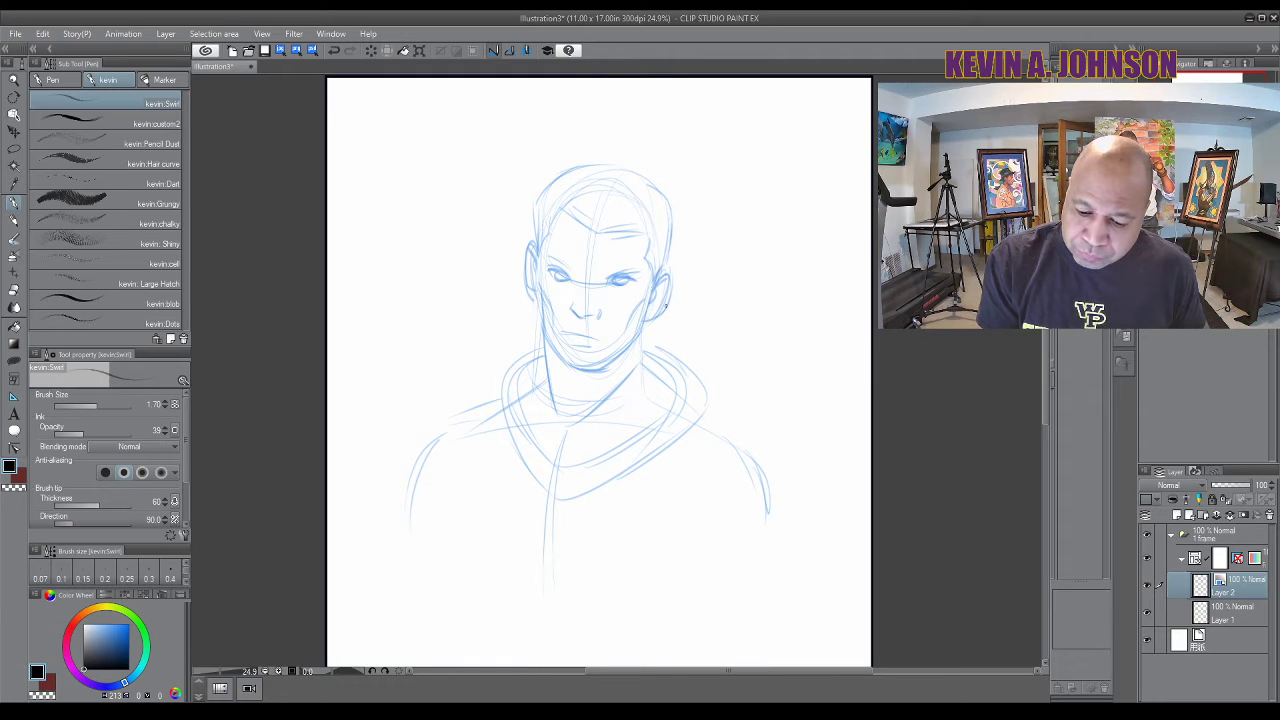
Refine the contours of both ears and strengthen the lines of the eyes, nose and mouth
drag(664, 274, 655, 316)
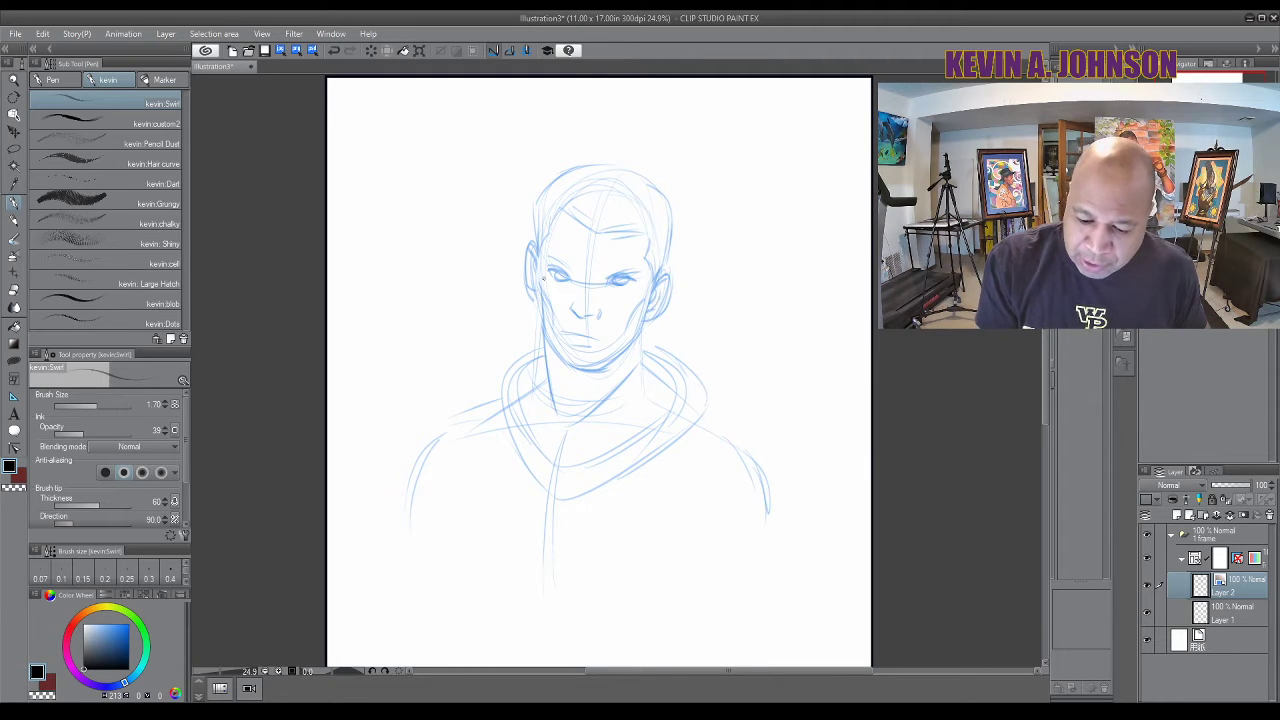
mouse_move(526, 278)
mouse_down()
mouse_move(528, 306)
mouse_move(540, 300)
mouse_up()
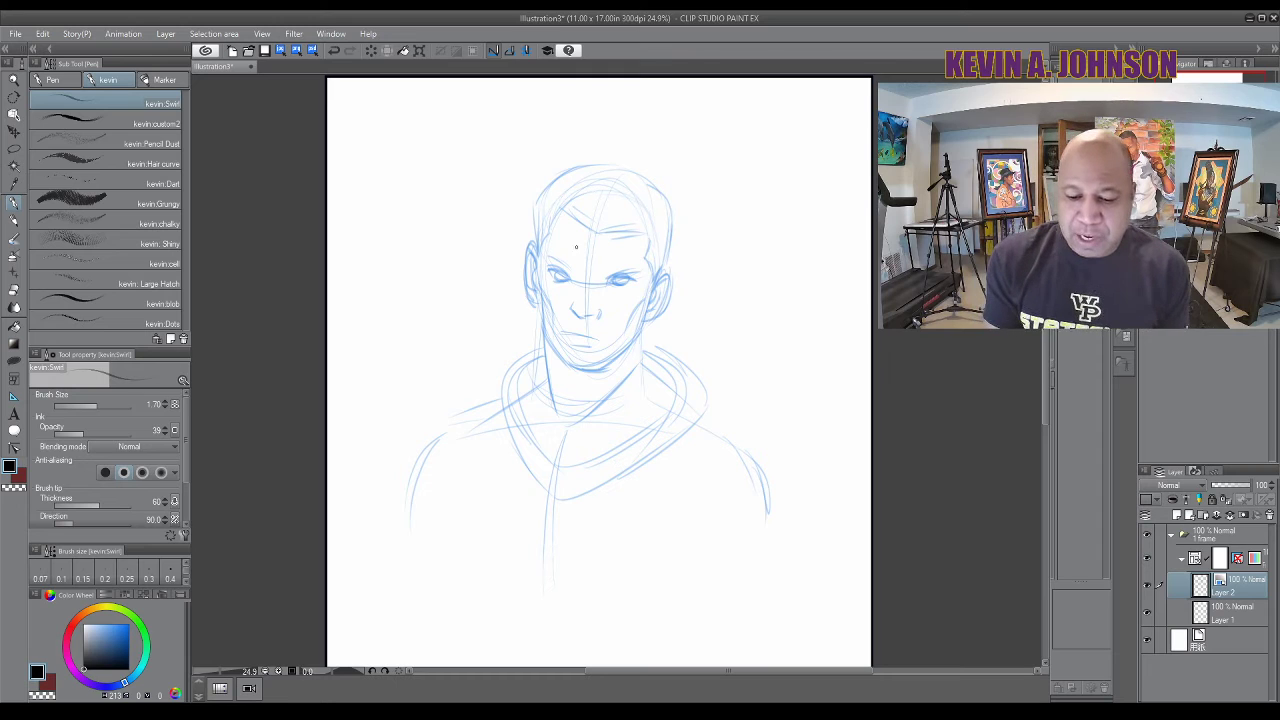
drag(609, 281, 633, 280)
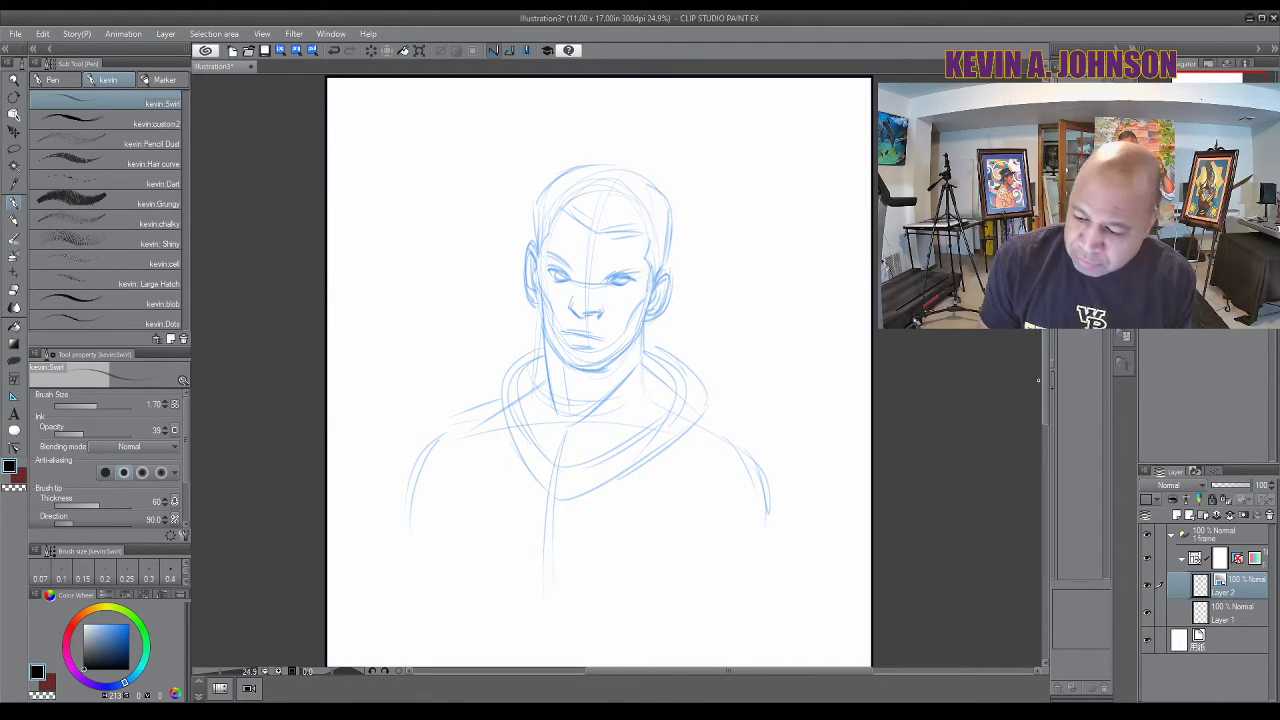
Reinforce the shoulder contours and refine the face with eyebrows and a firmer jaw and neck line
drag(1045, 391, 1041, 422)
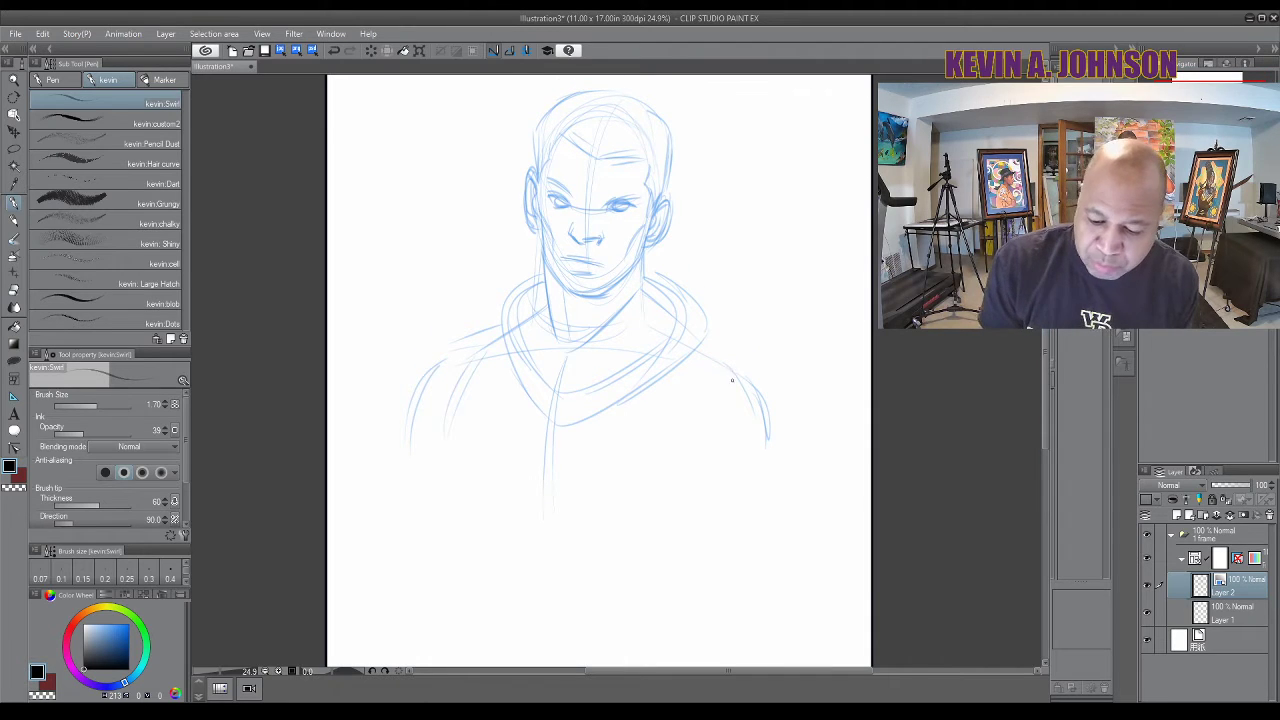
drag(725, 362, 778, 436)
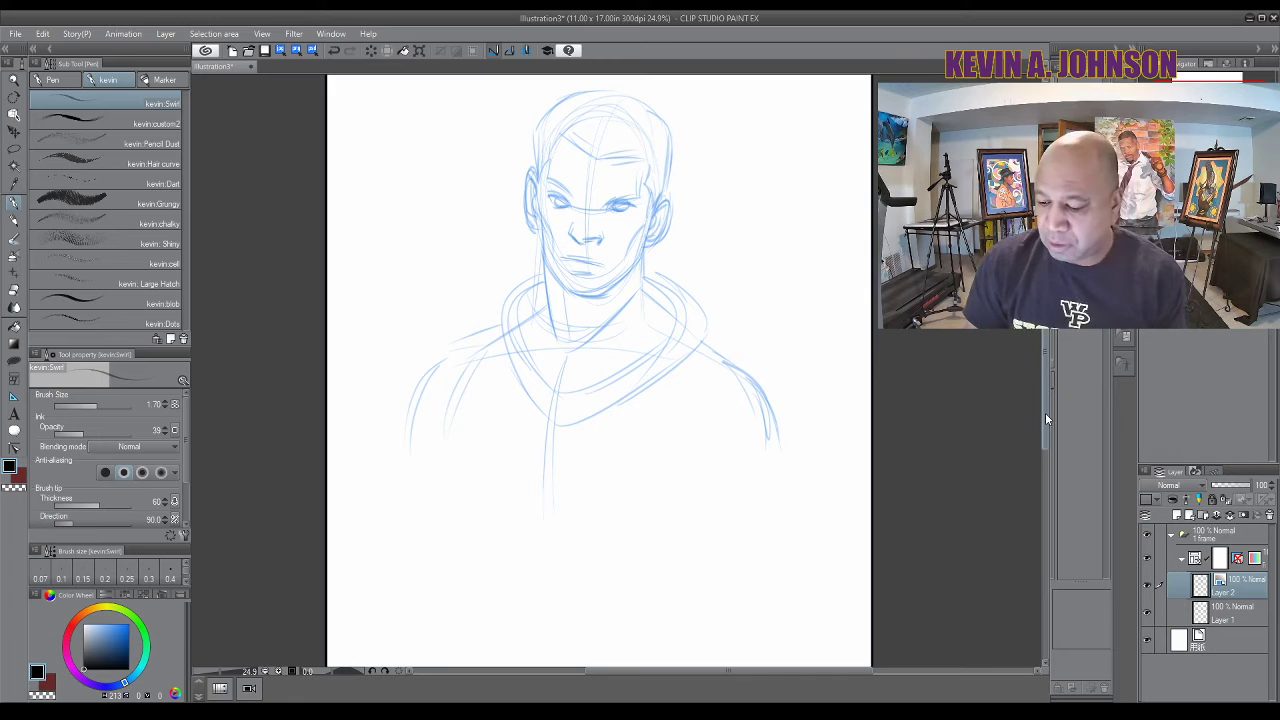
scroll(1045, 412, up, 2)
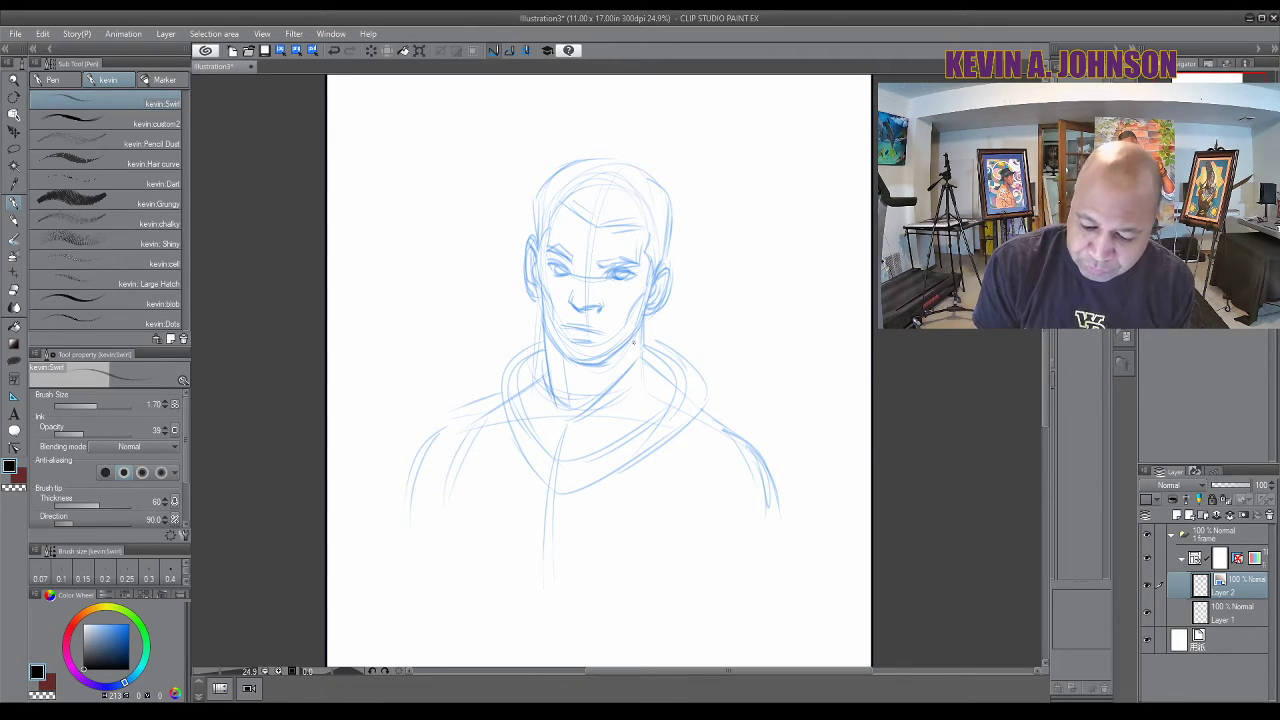
drag(639, 320, 644, 294)
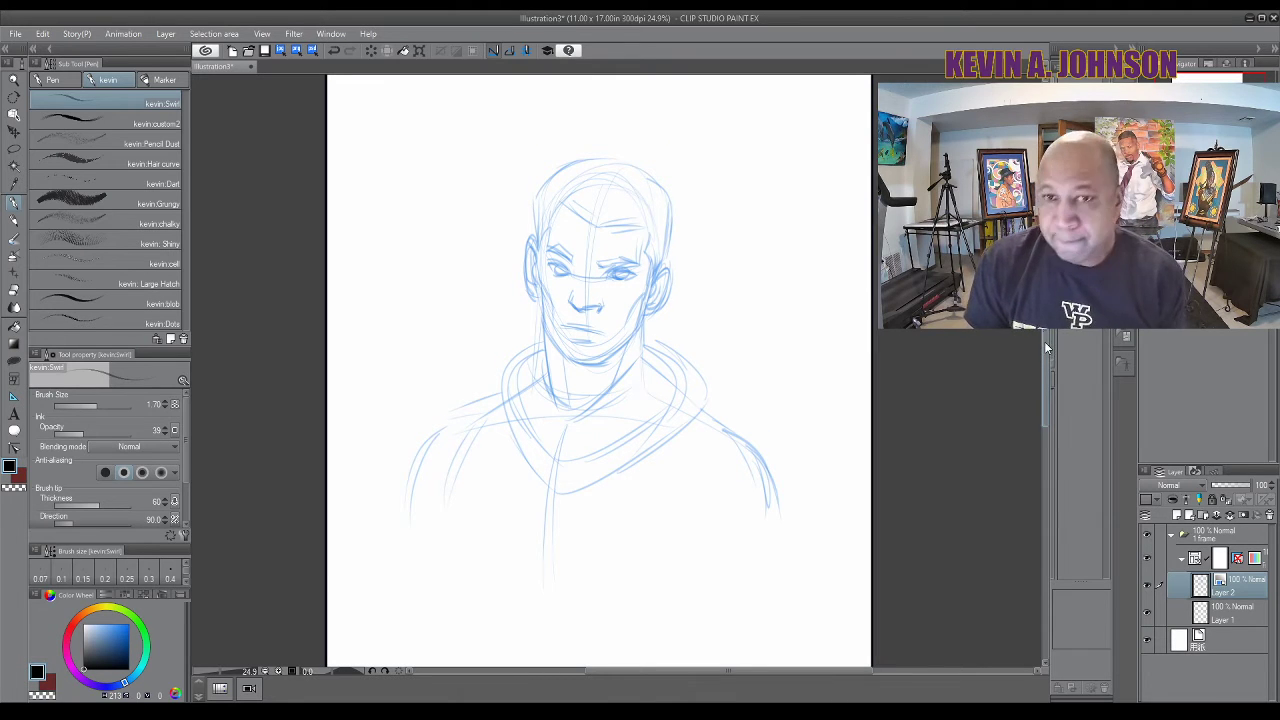
Sketch curved armhole lines between the chest and both arms, and darken the nose and lower lip
scroll(1042, 370, down, 2)
drag(1042, 370, 1040, 367)
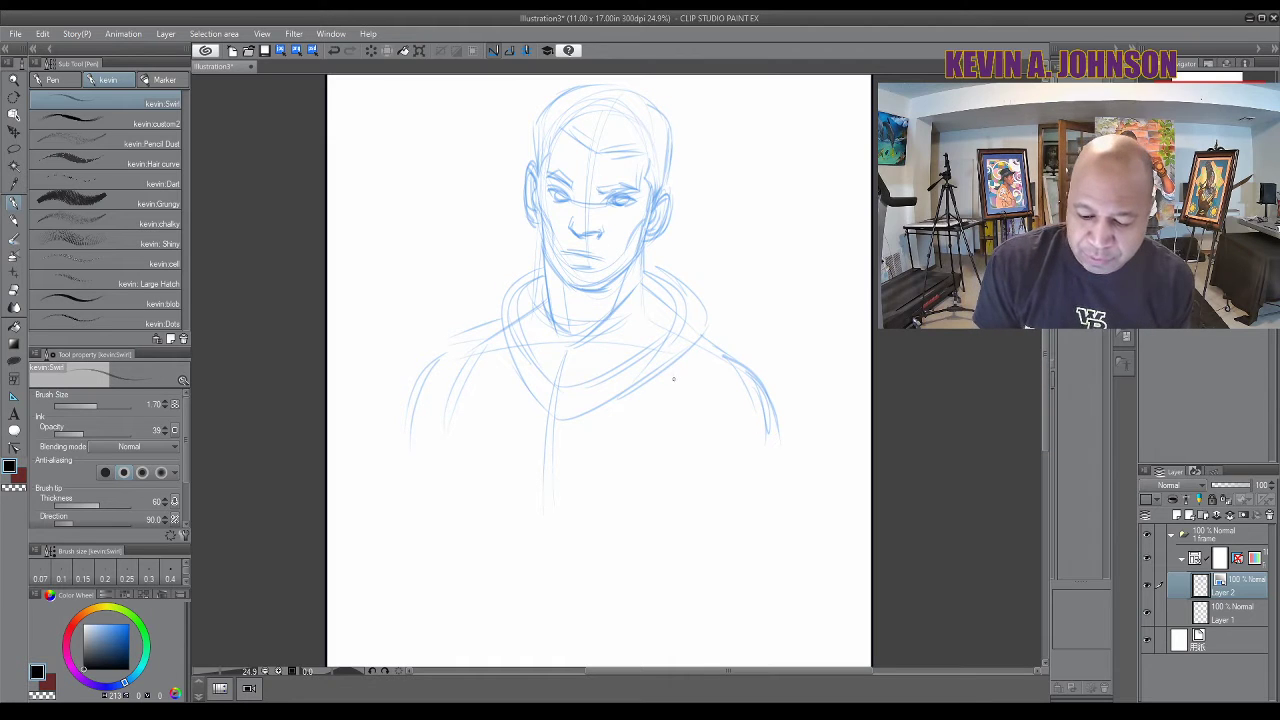
drag(673, 369, 697, 420)
mouse_move(494, 358)
mouse_down()
mouse_move(426, 376)
mouse_move(413, 428)
mouse_up()
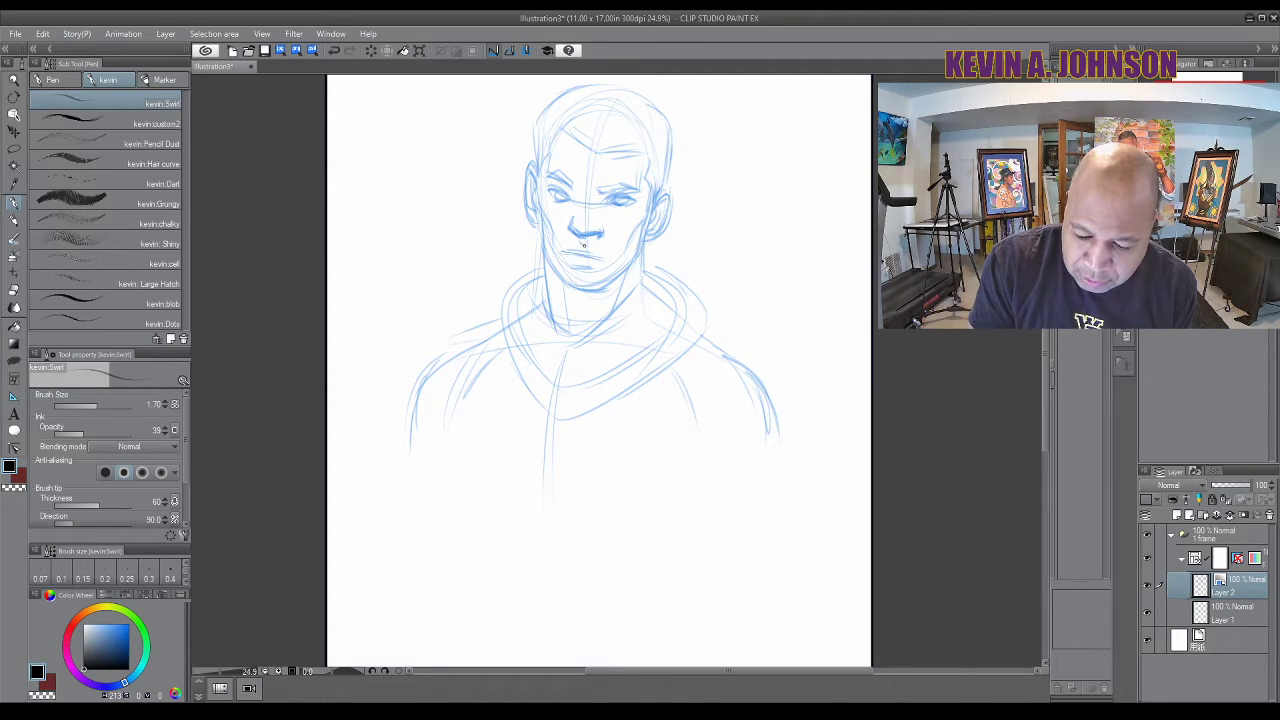
drag(572, 262, 594, 260)
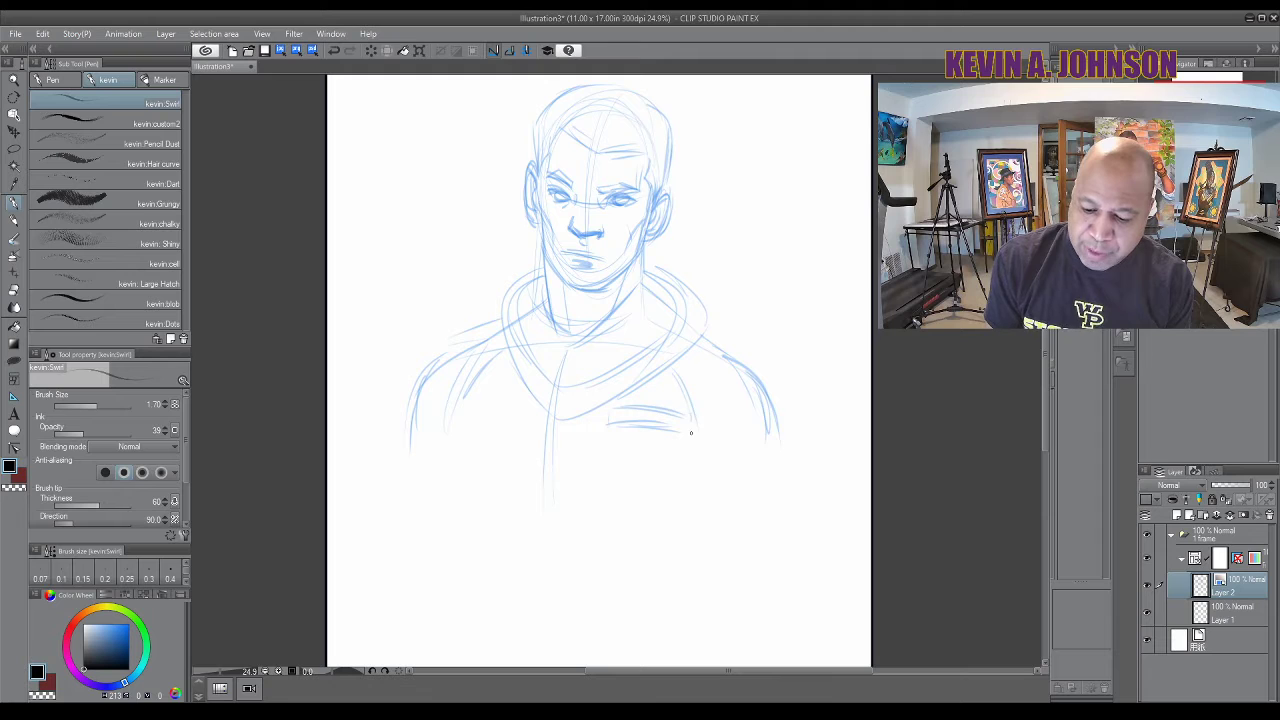
Sketch the costume details on the right-hand side of the chest: curved horizontal bands, a double diagonal line and a small rounded shape above
drag(686, 409, 620, 405)
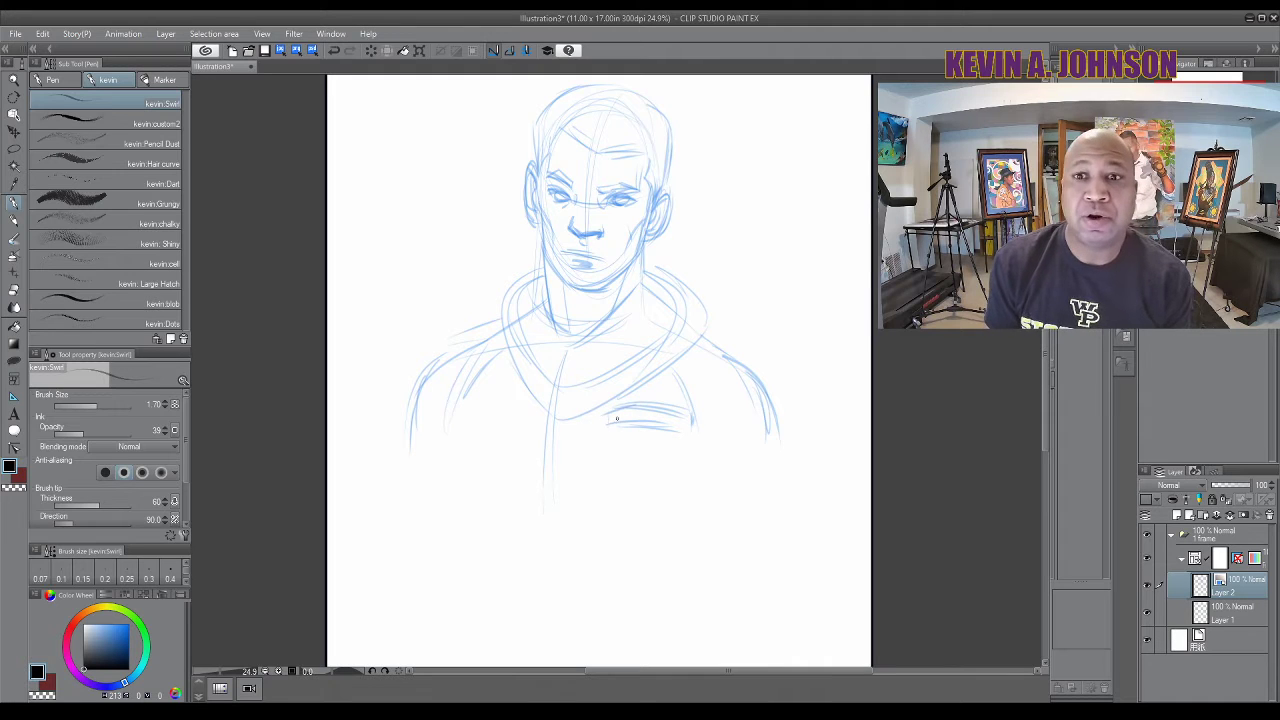
mouse_move(690, 424)
mouse_down()
mouse_move(608, 424)
mouse_move(577, 488)
mouse_up()
drag(630, 441, 583, 480)
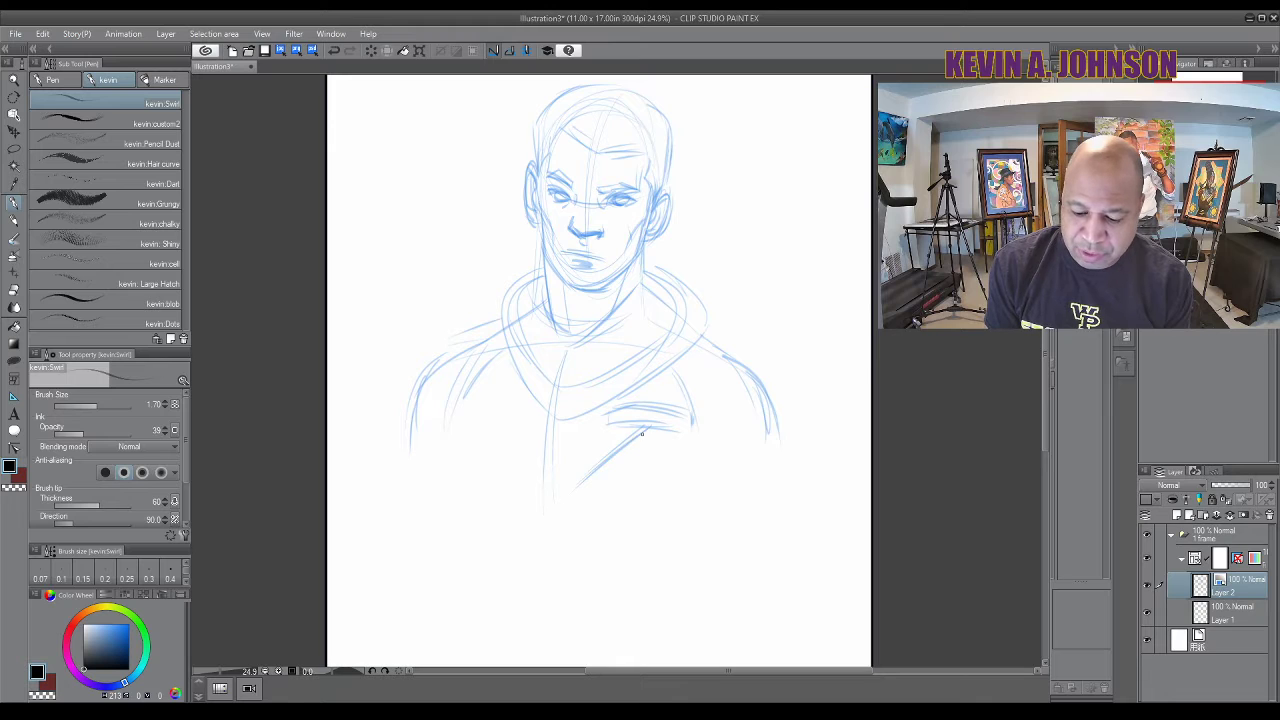
mouse_move(660, 392)
mouse_down()
mouse_move(695, 405)
mouse_move(688, 374)
mouse_move(686, 392)
mouse_move(660, 378)
mouse_up()
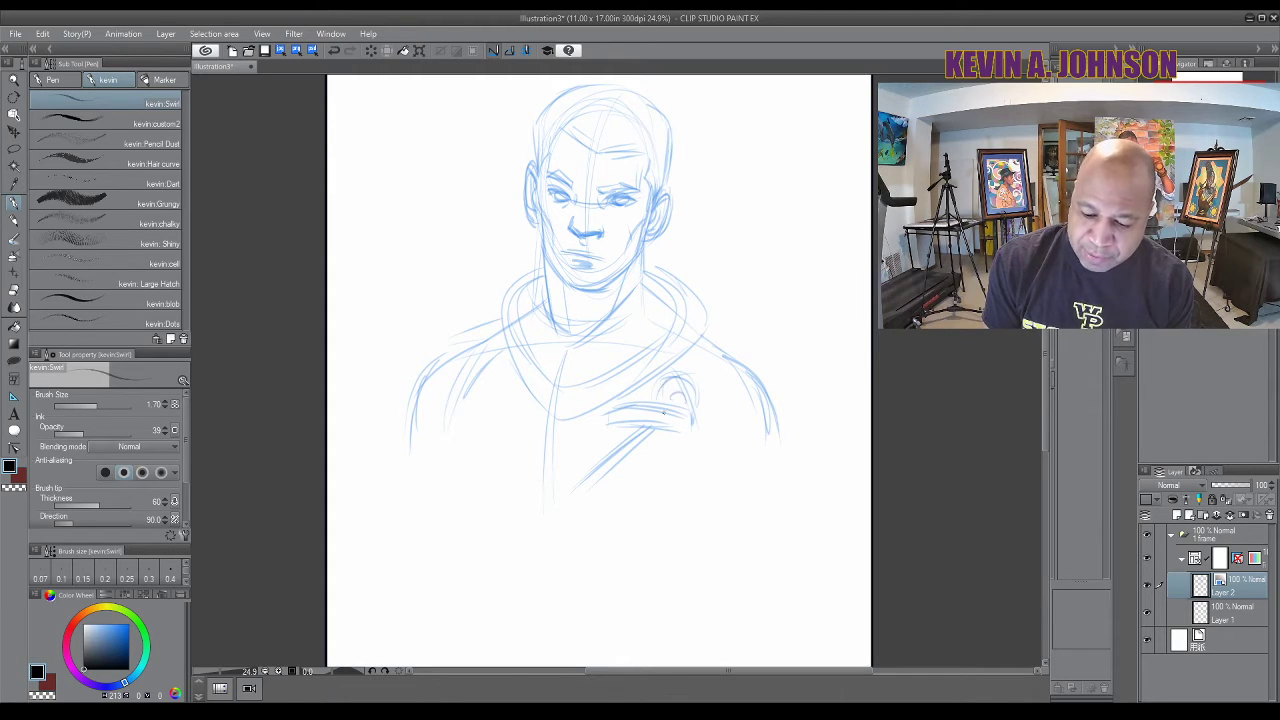
Sketch the inner edge and double sleeve band of the left-hand arm, and reinforce its shoulder contour
mouse_move(476, 344)
mouse_down()
mouse_move(466, 439)
mouse_move(408, 470)
mouse_up()
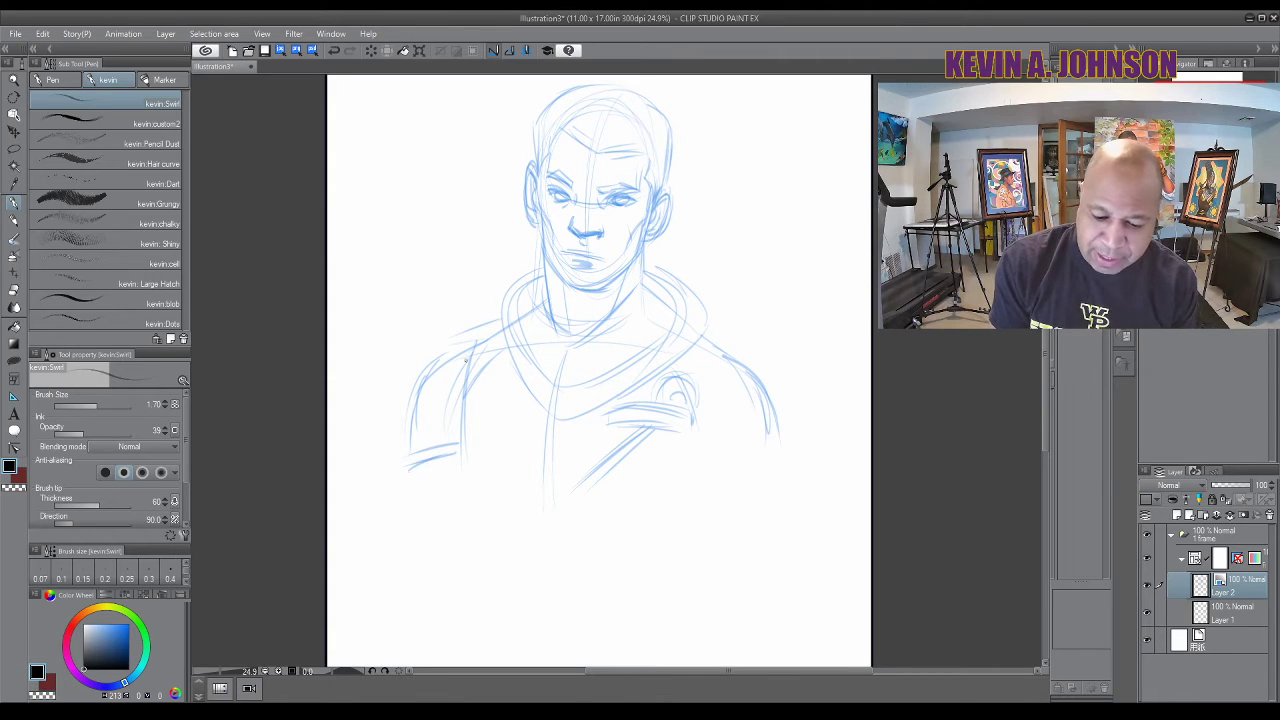
mouse_move(486, 342)
mouse_down()
mouse_move(412, 393)
mouse_move(428, 375)
mouse_move(405, 440)
mouse_up()
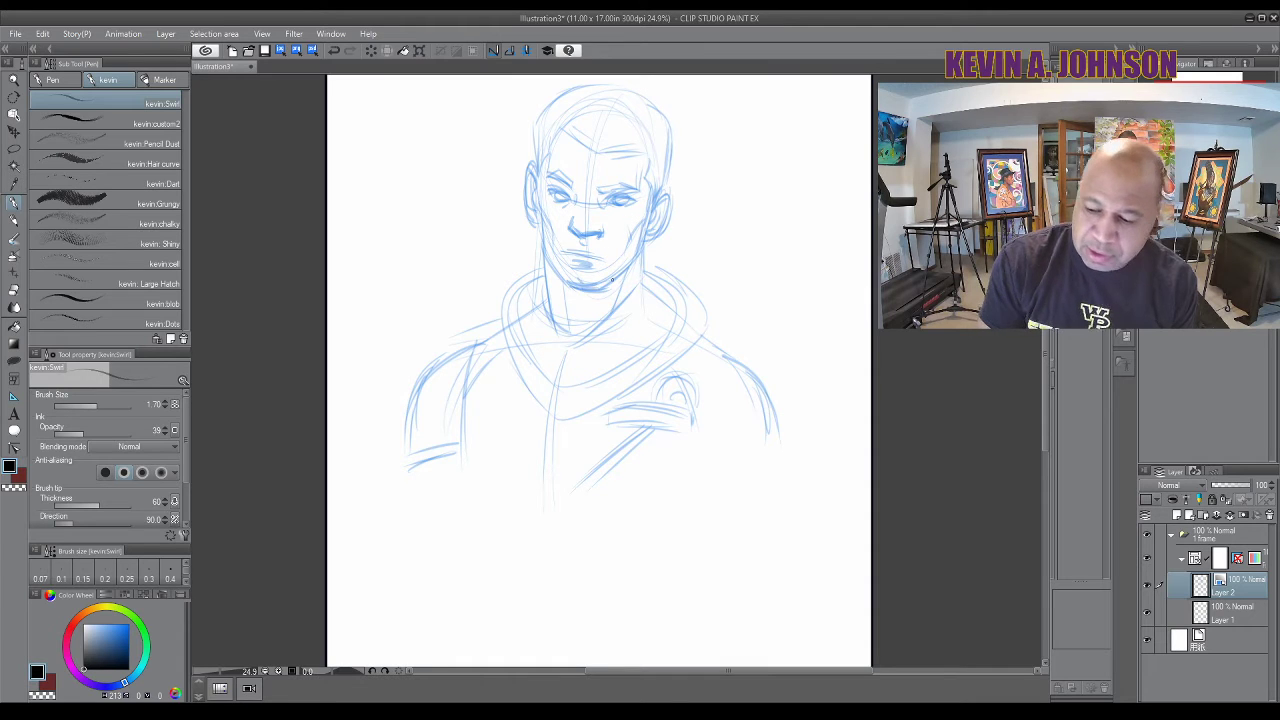
scroll(1043, 387, up, 2)
mouse_move(1043, 387)
mouse_down()
mouse_move(1038, 360)
mouse_move(1041, 392)
mouse_up()
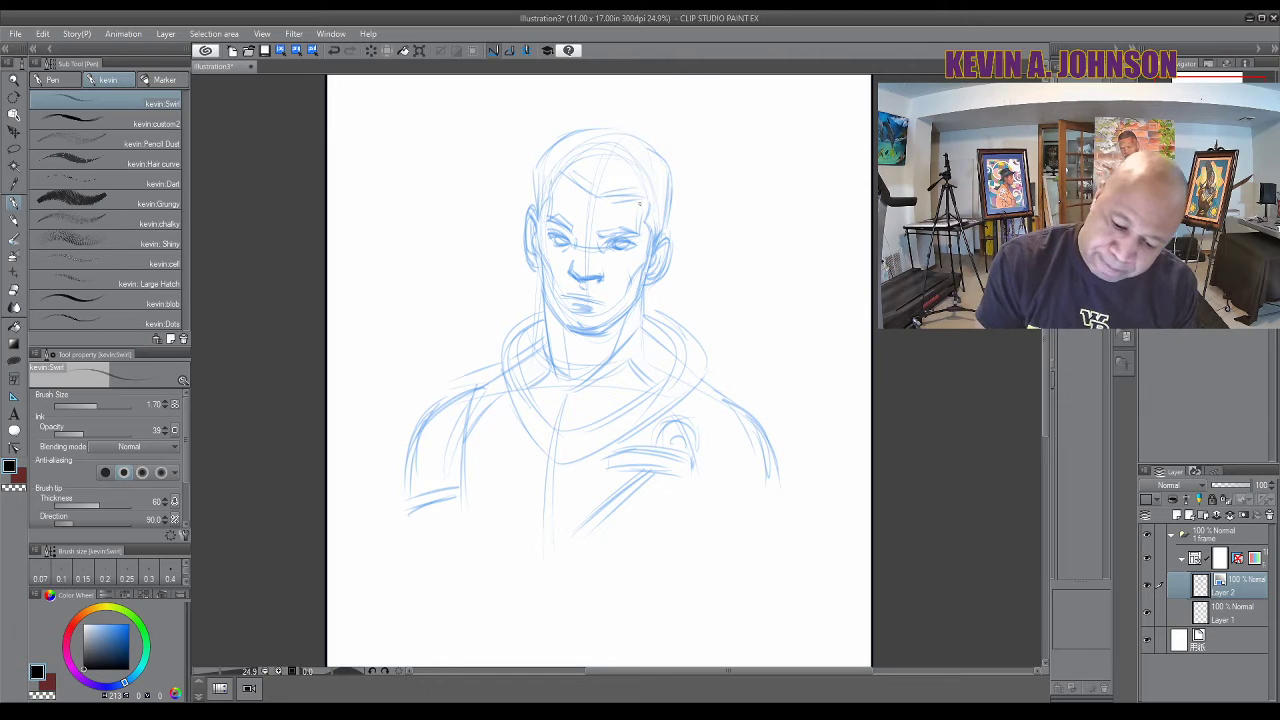
Add a new layer above the blue sketch and lower the sketch layer's opacity to 48%
click(1255, 560)
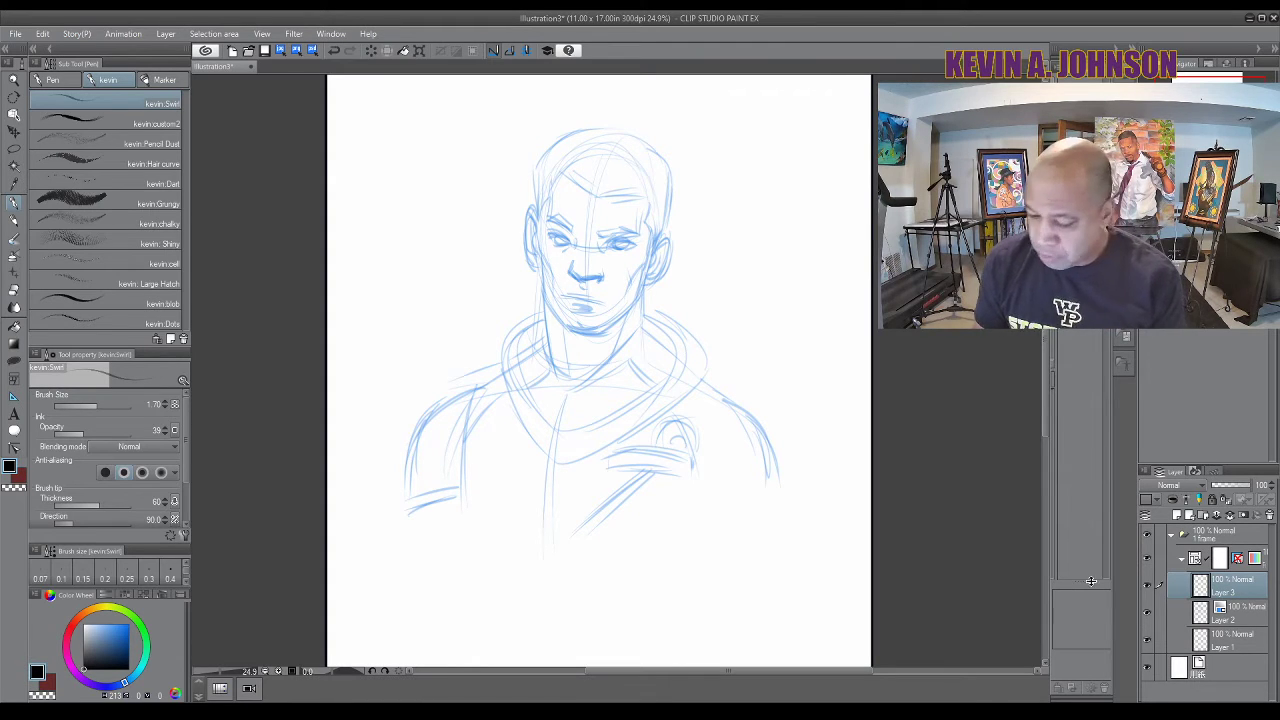
click(1240, 612)
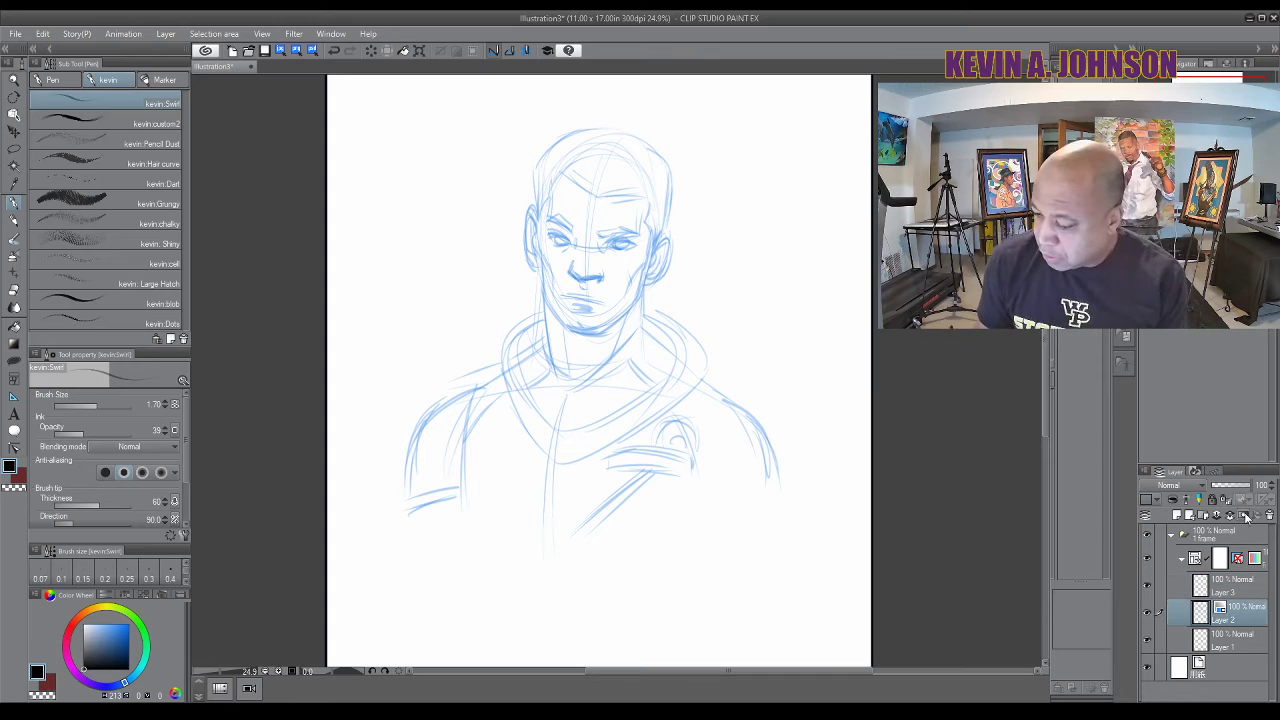
drag(1255, 488, 1238, 492)
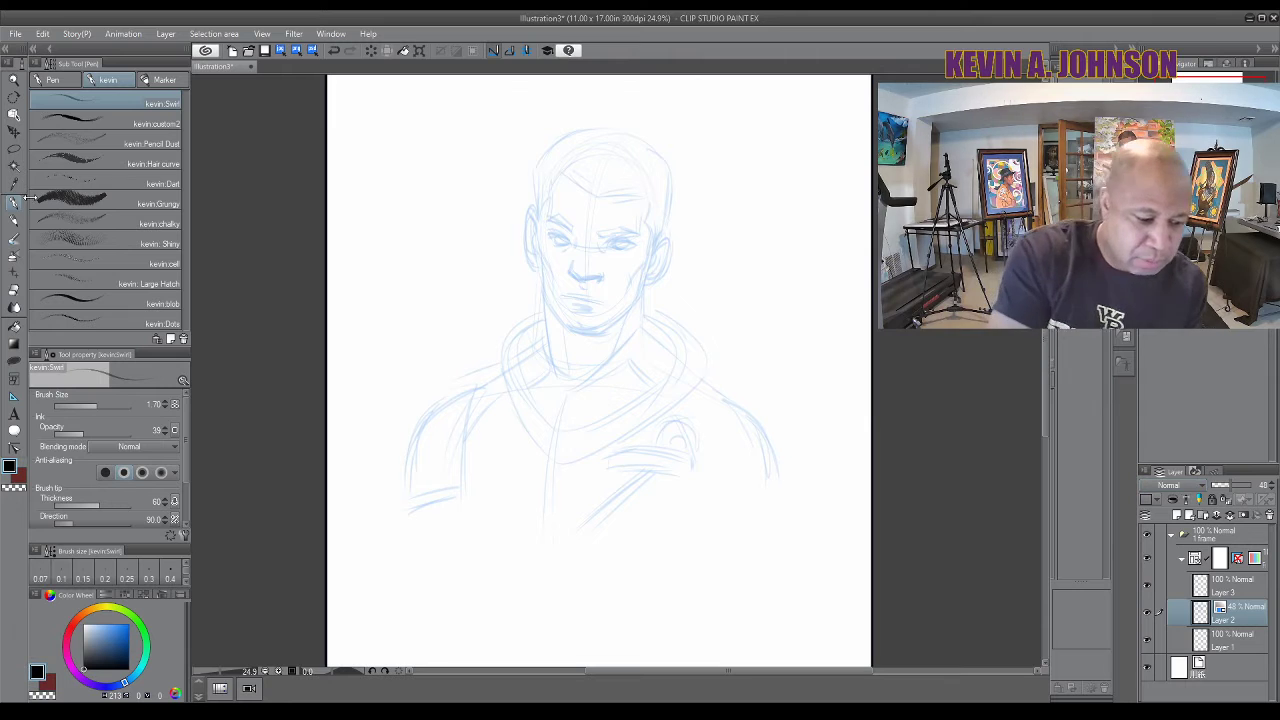
On the new Layer 3, ink the eyes, nose and lips in black with the brush opacity set to 89
click(1245, 581)
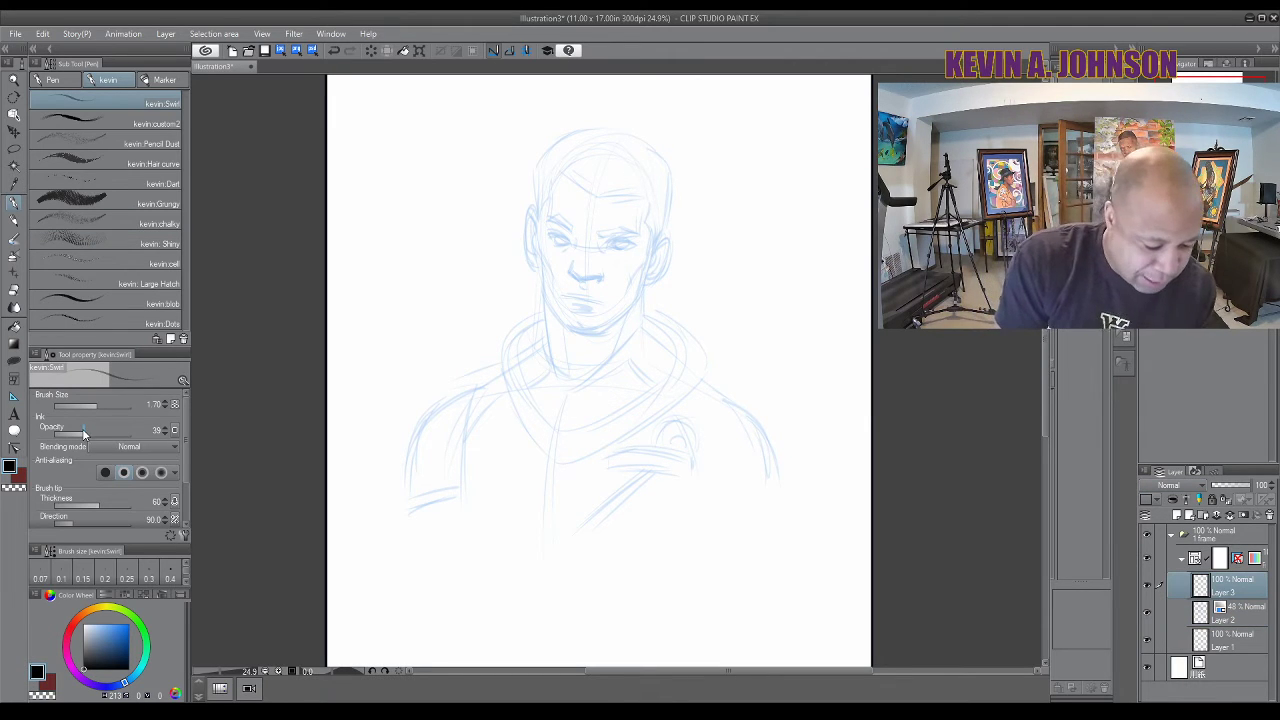
drag(84, 434, 117, 434)
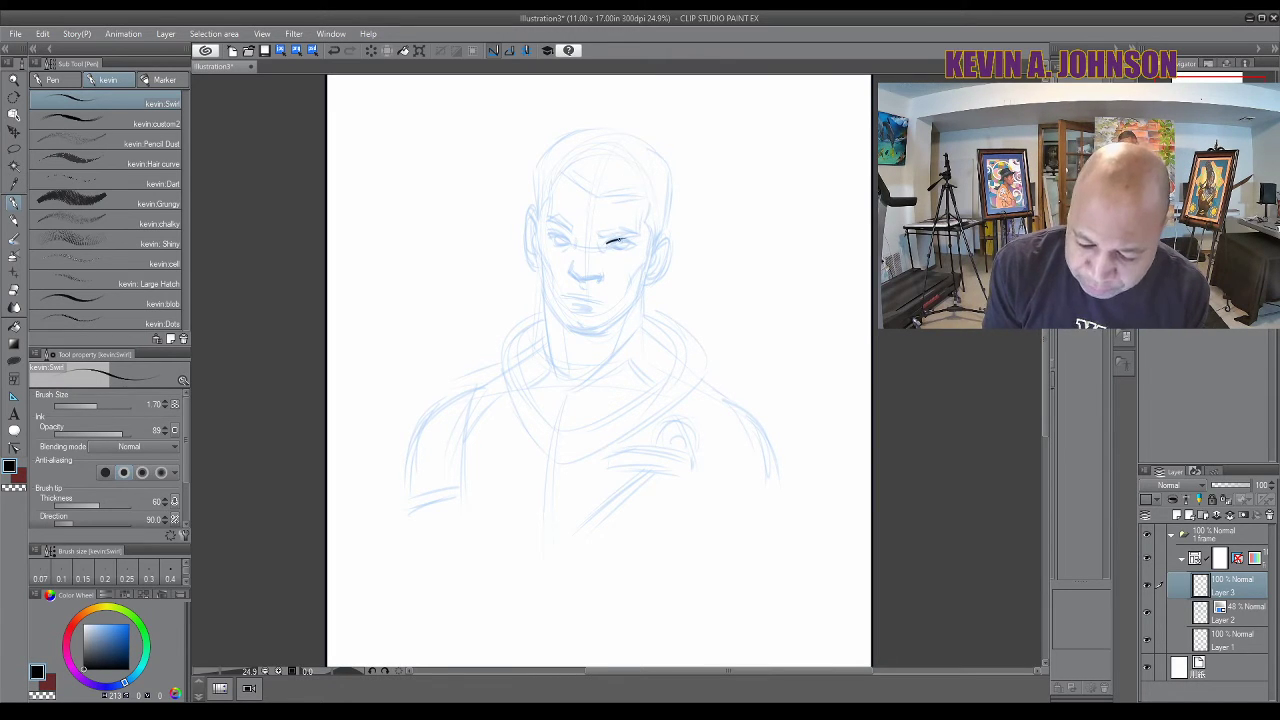
key(ctrl+plus)
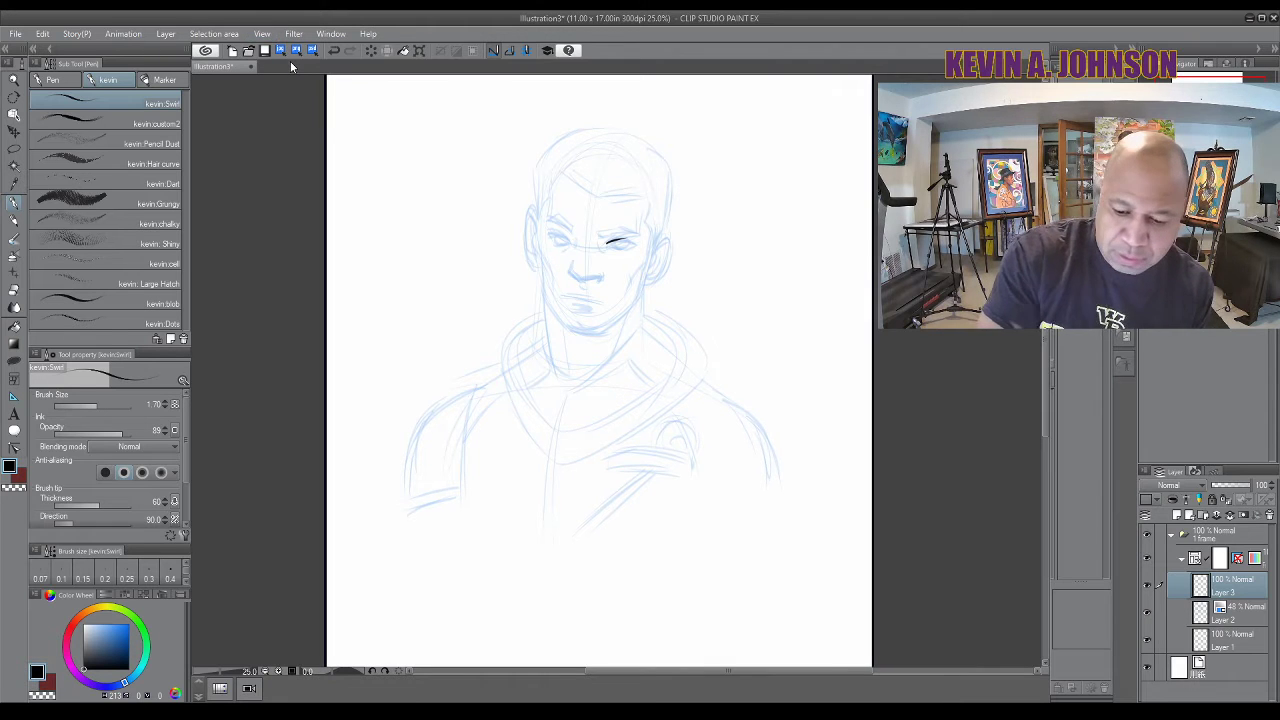
key(ctrl+plus)
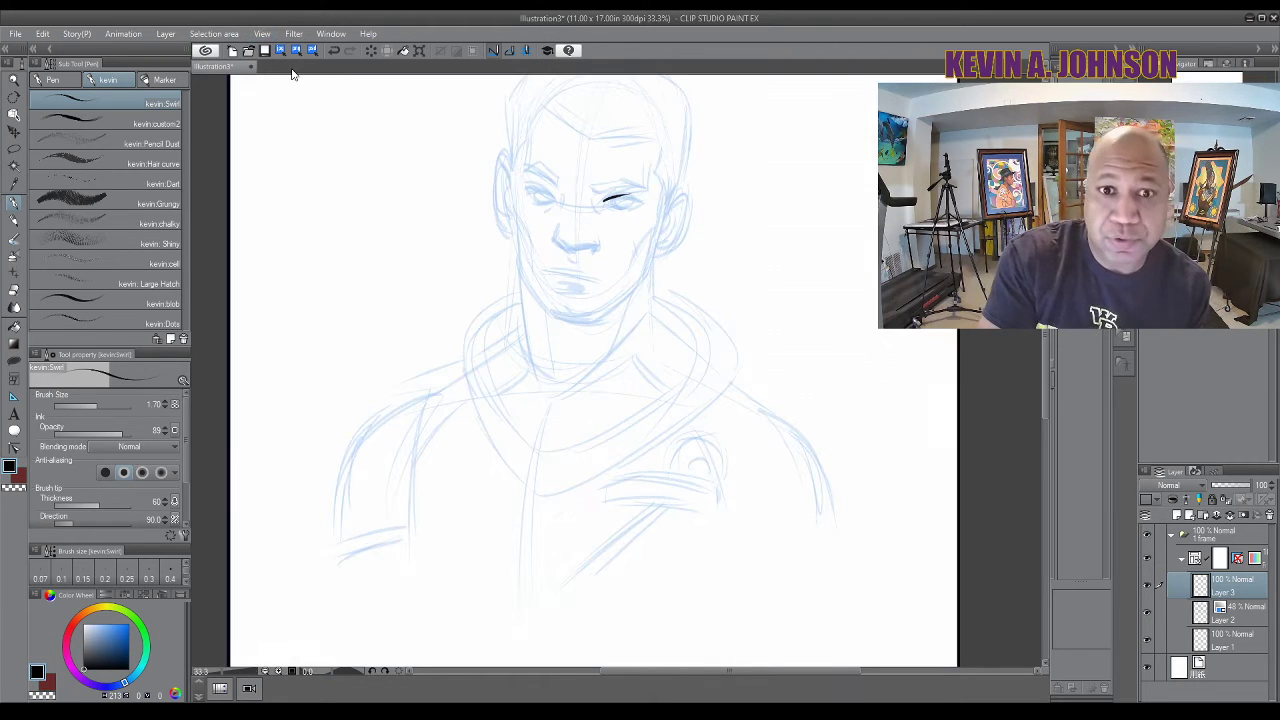
mouse_move(1047, 360)
mouse_down()
mouse_move(1047, 305)
mouse_move(1047, 330)
mouse_up()
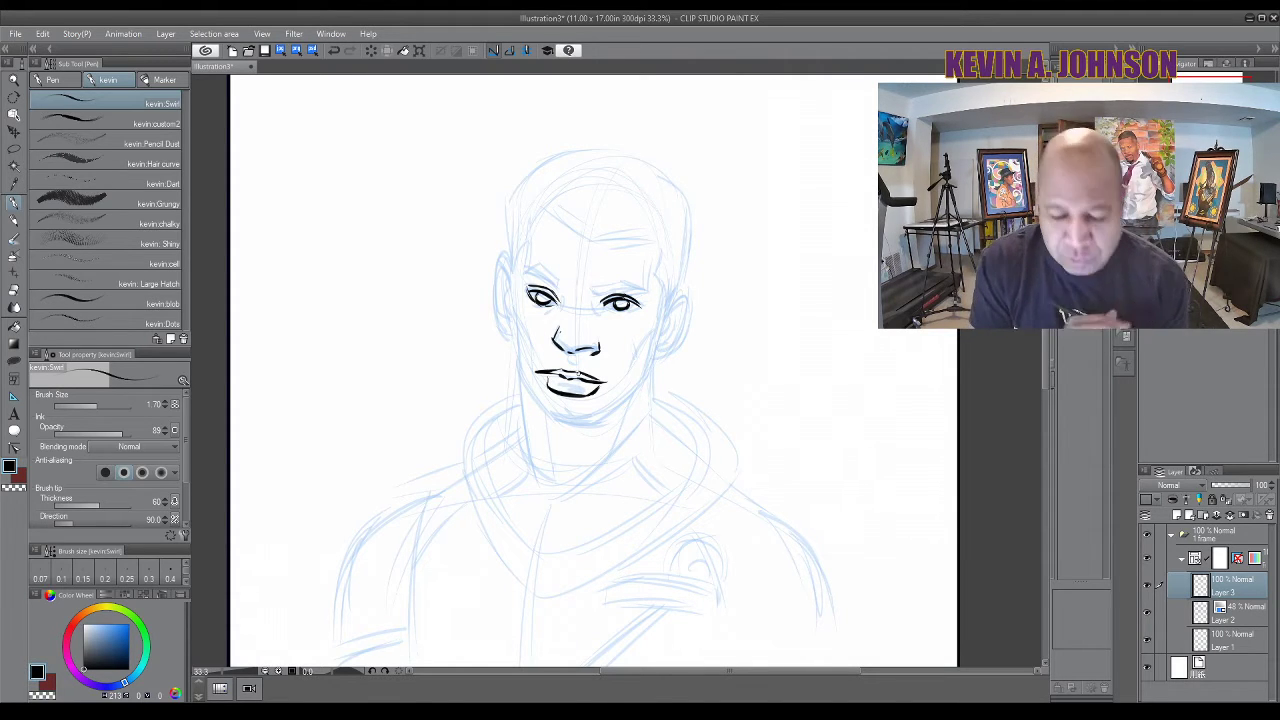
Ink both cheekbone lines and the full jaw and chin contour
drag(661, 318, 642, 347)
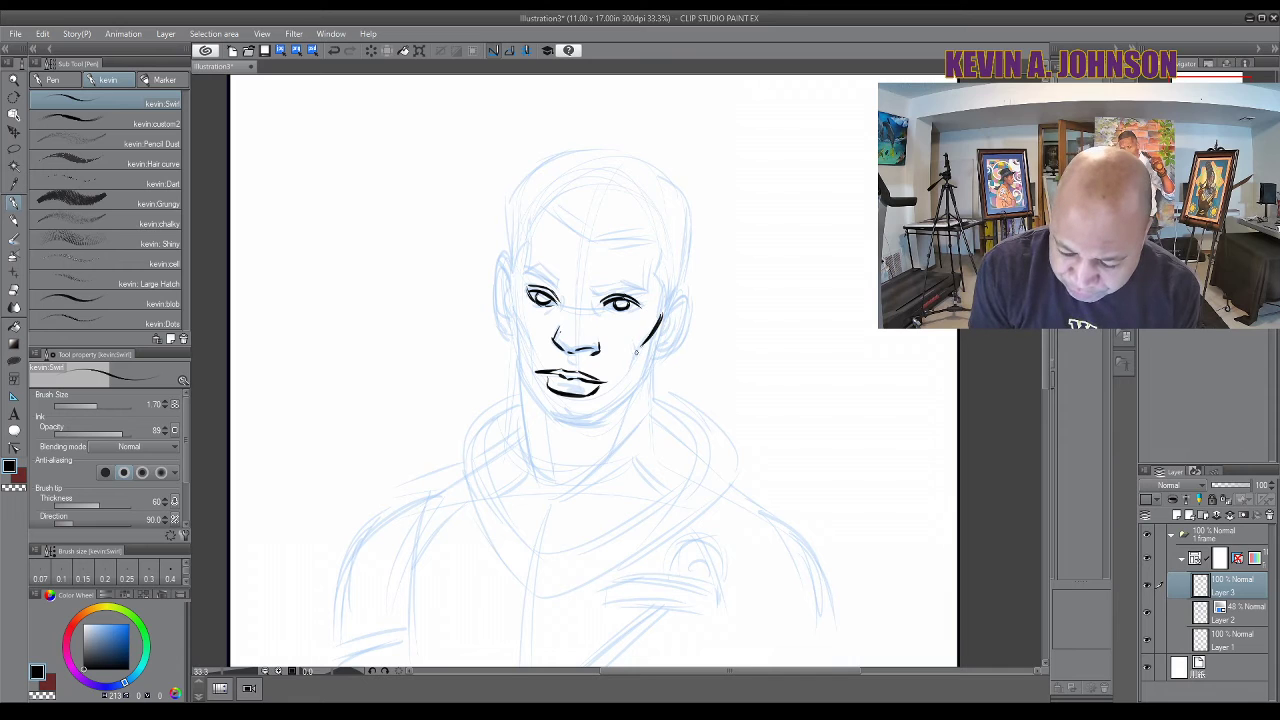
mouse_move(512, 310)
mouse_down()
mouse_move(519, 367)
mouse_move(544, 407)
mouse_move(590, 418)
mouse_up()
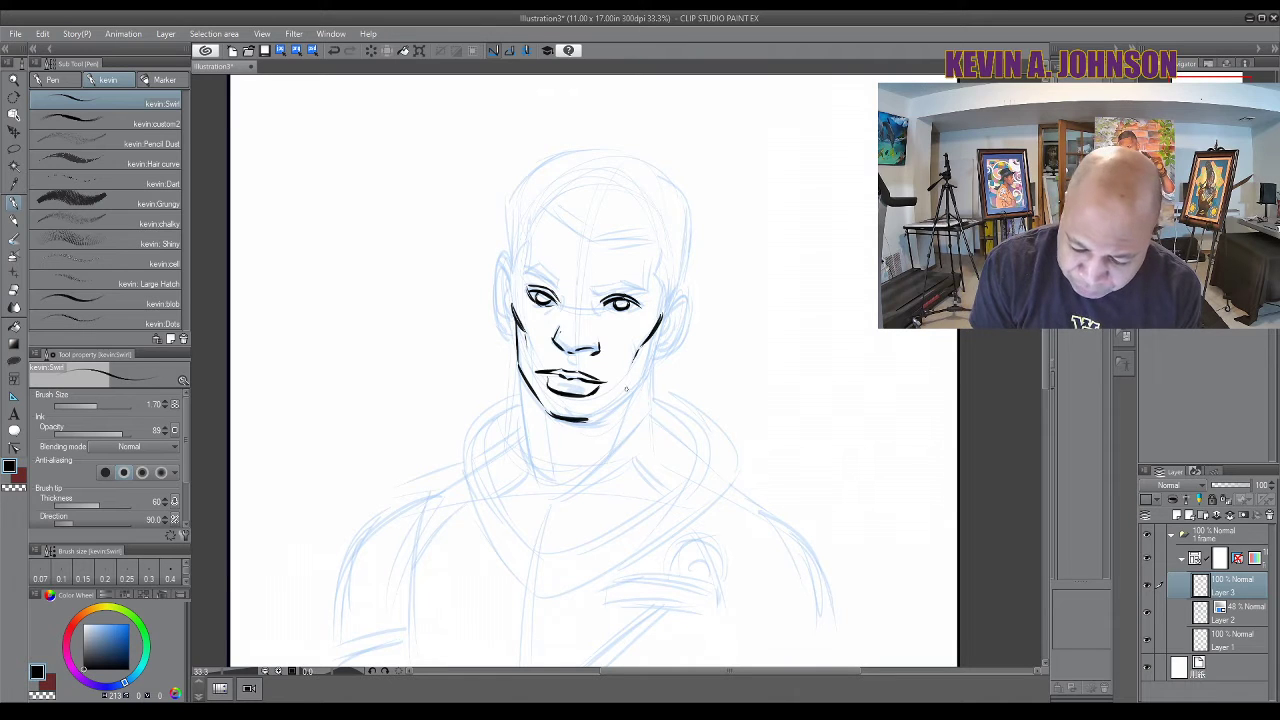
drag(654, 332, 645, 372)
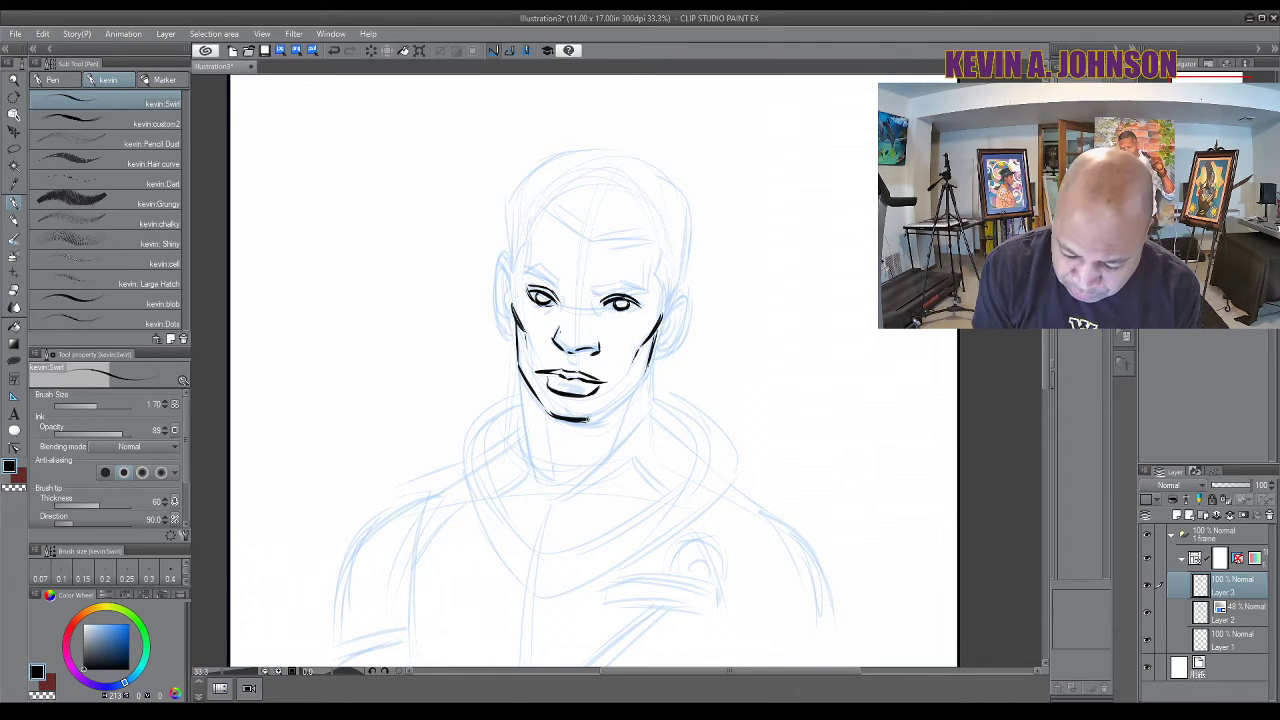
drag(588, 421, 644, 380)
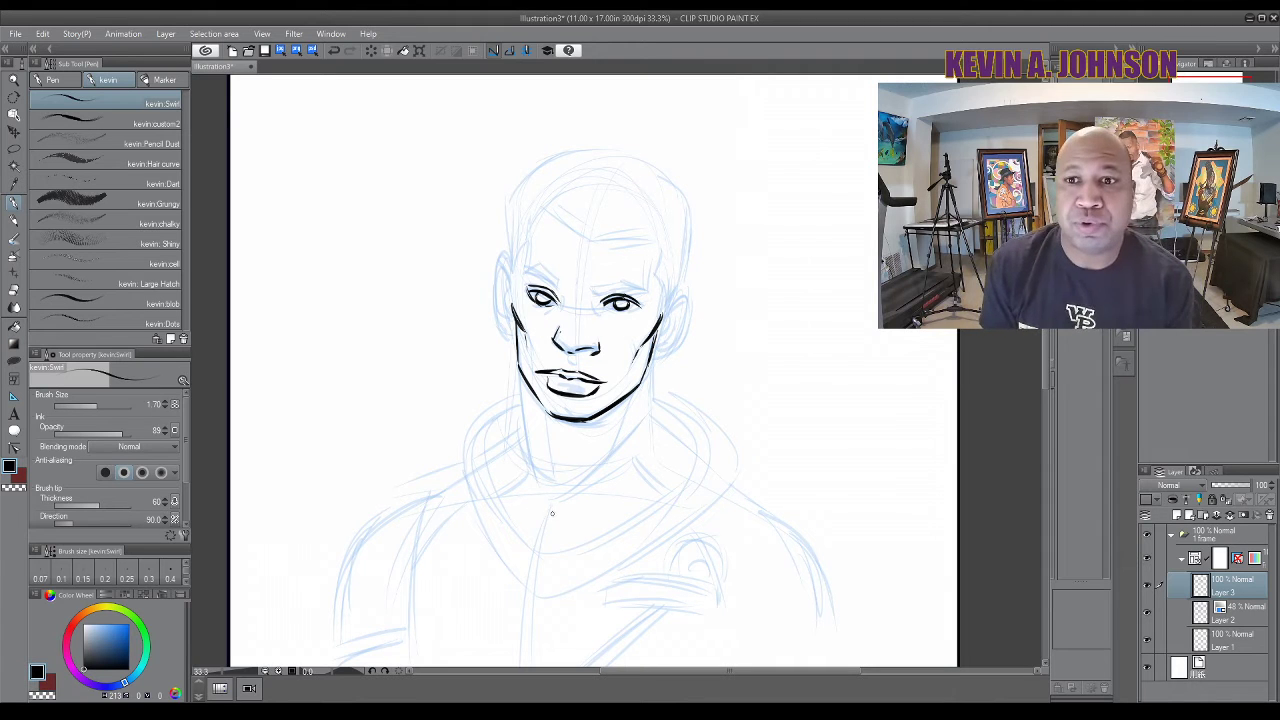
Ink both sides of the neck and the sloping muscle lines running down to the shoulders
drag(1042, 379, 1044, 397)
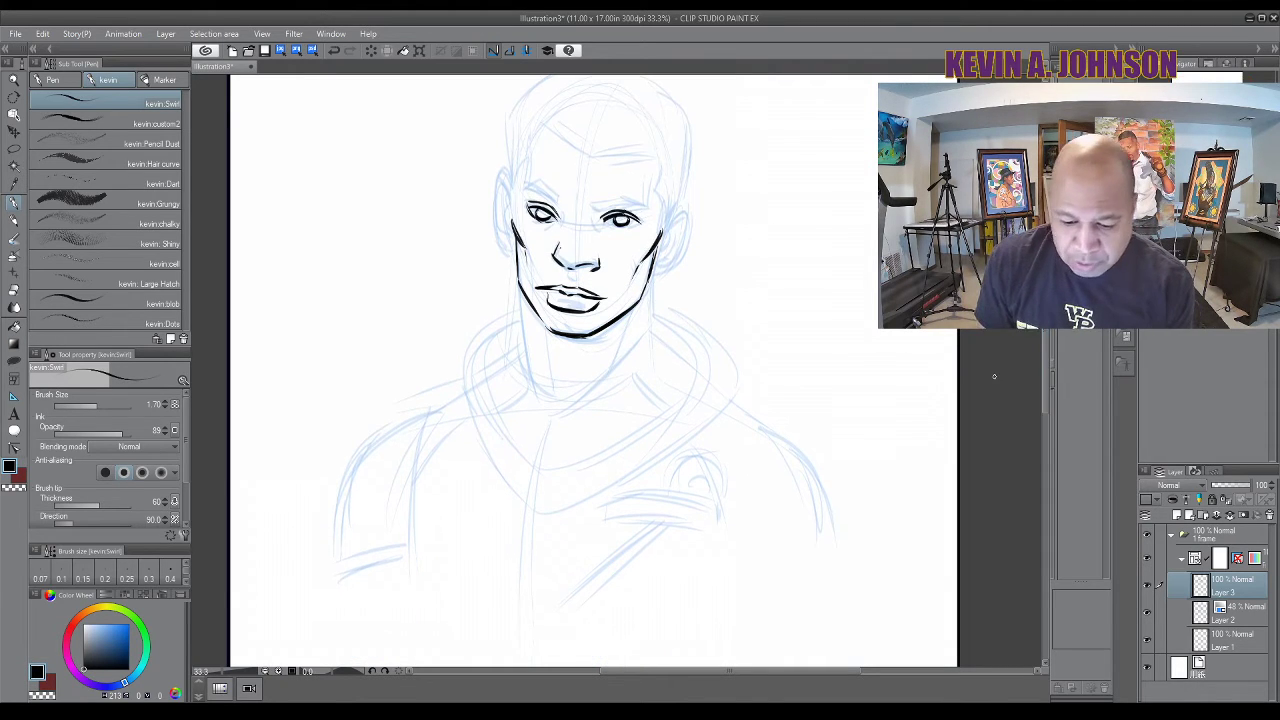
mouse_move(515, 275)
mouse_down()
mouse_move(523, 348)
mouse_move(519, 326)
mouse_move(519, 352)
mouse_move(487, 367)
mouse_up()
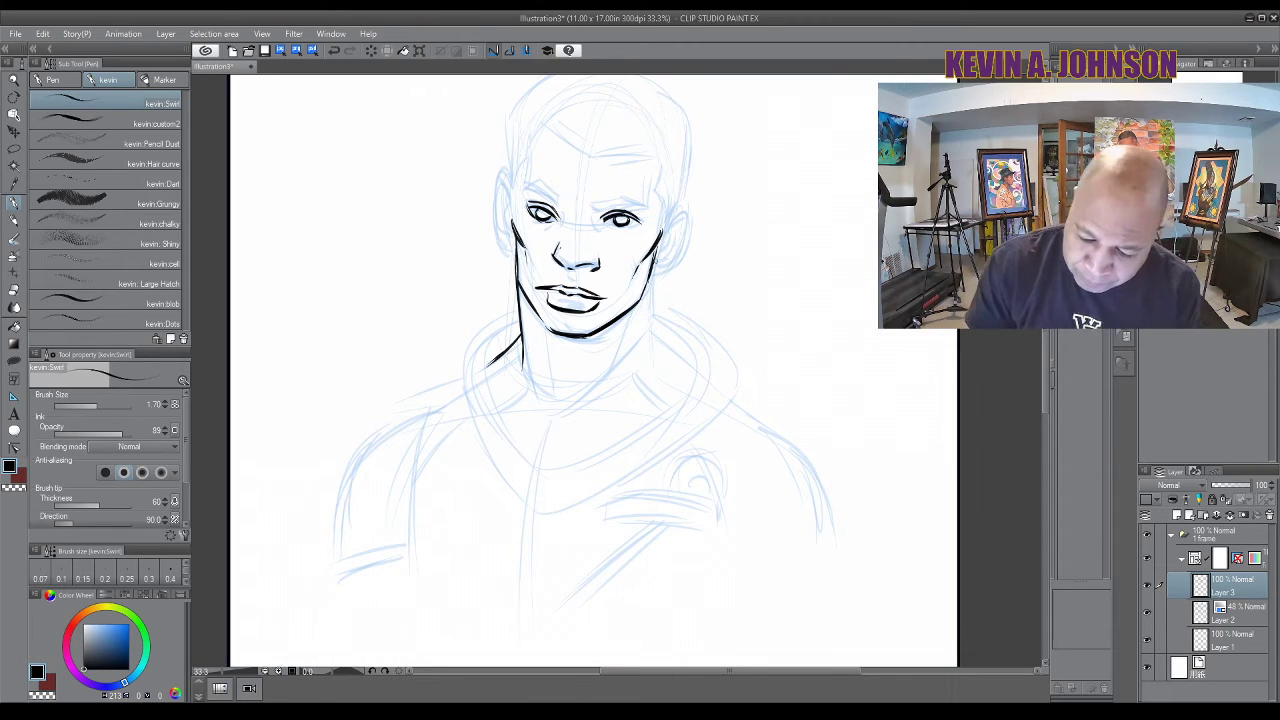
mouse_move(658, 250)
mouse_down()
mouse_move(650, 313)
mouse_move(688, 365)
mouse_up()
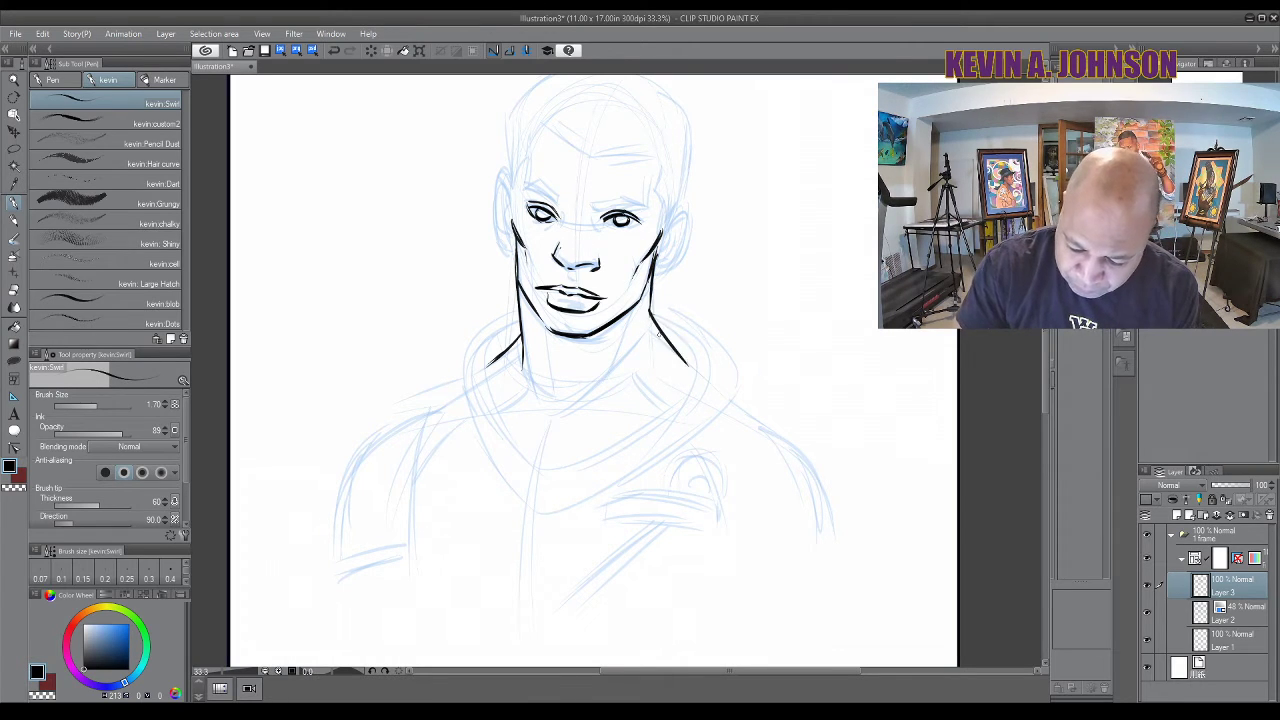
drag(652, 322, 692, 376)
Ink the sides of the face at the temples, plus the eyebrows, ears, hairline and outer hair contour
scroll(594, 370, up, 2)
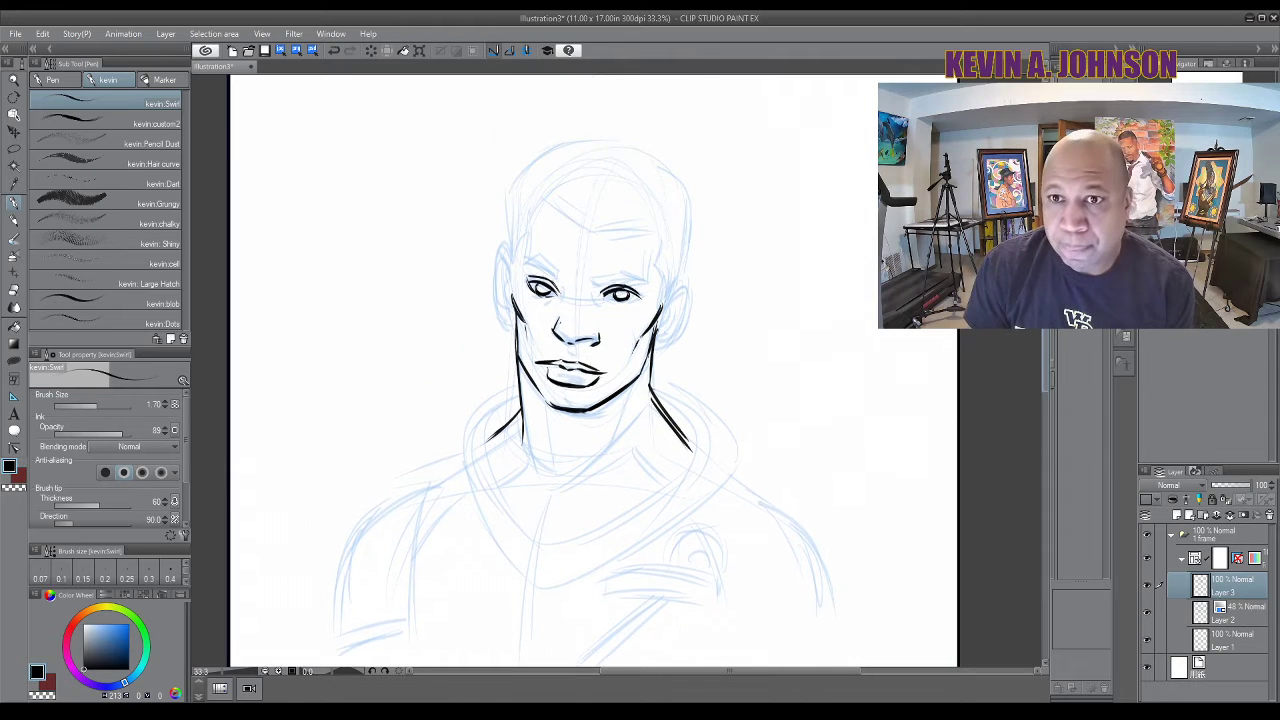
scroll(594, 400, up, 1)
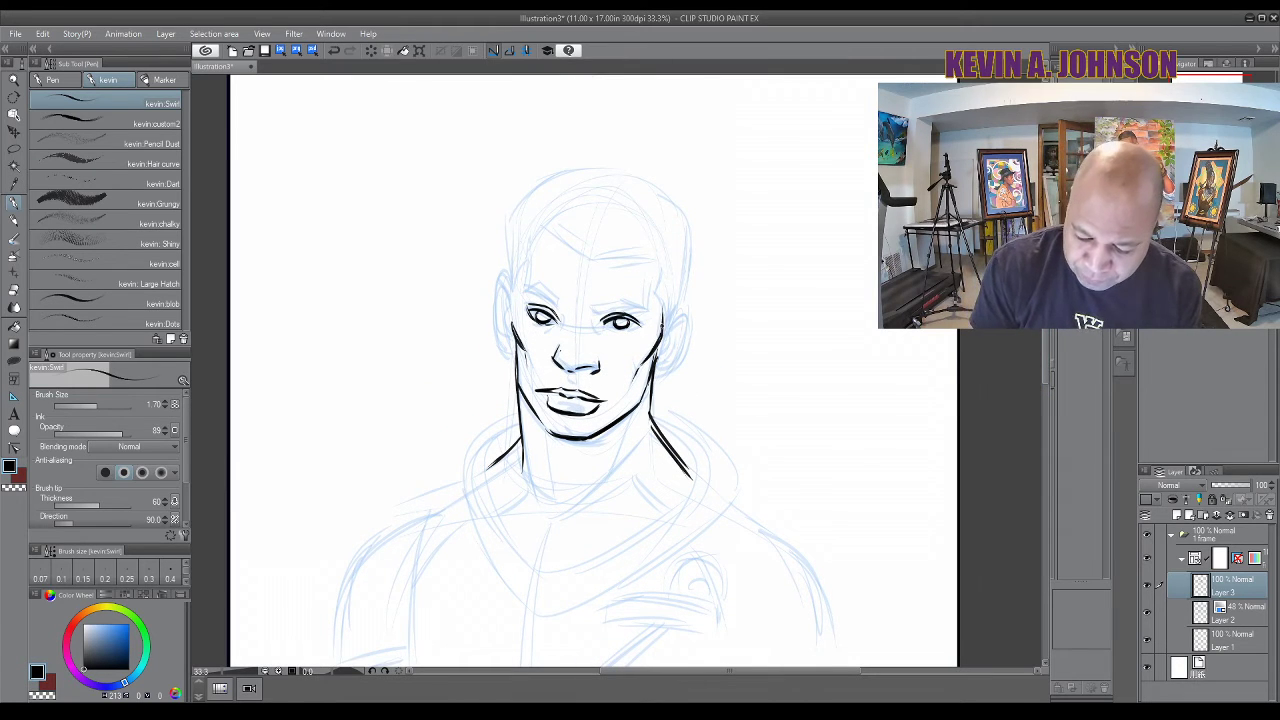
drag(664, 310, 663, 332)
drag(513, 302, 512, 328)
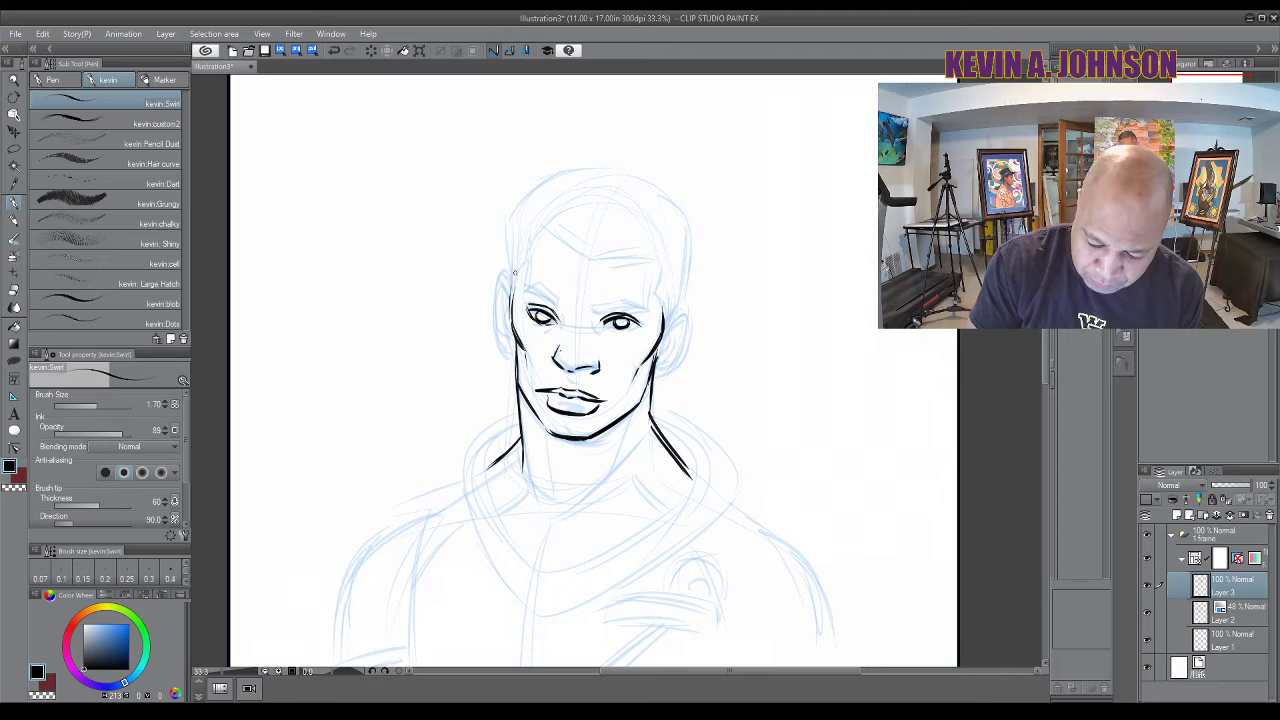
drag(594, 327, 603, 320)
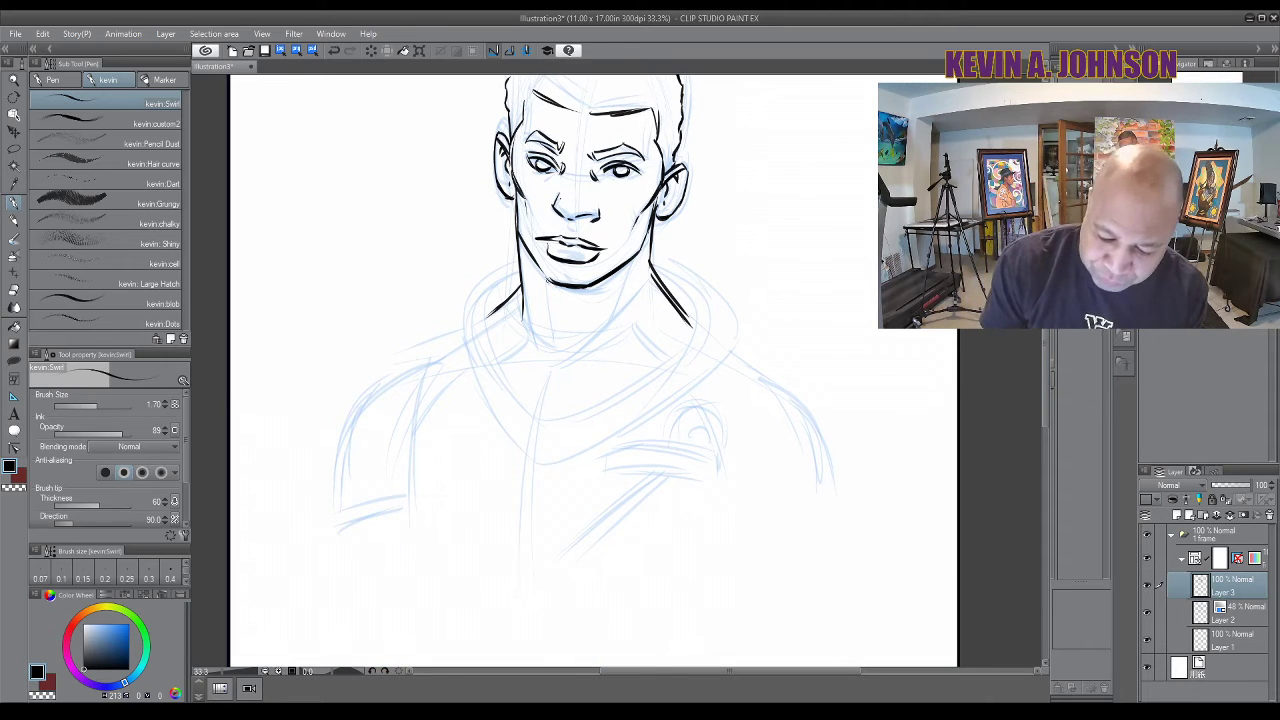
Ink the inner neck muscle lines, the throat marks and the short collarbone strokes
drag(548, 292, 553, 332)
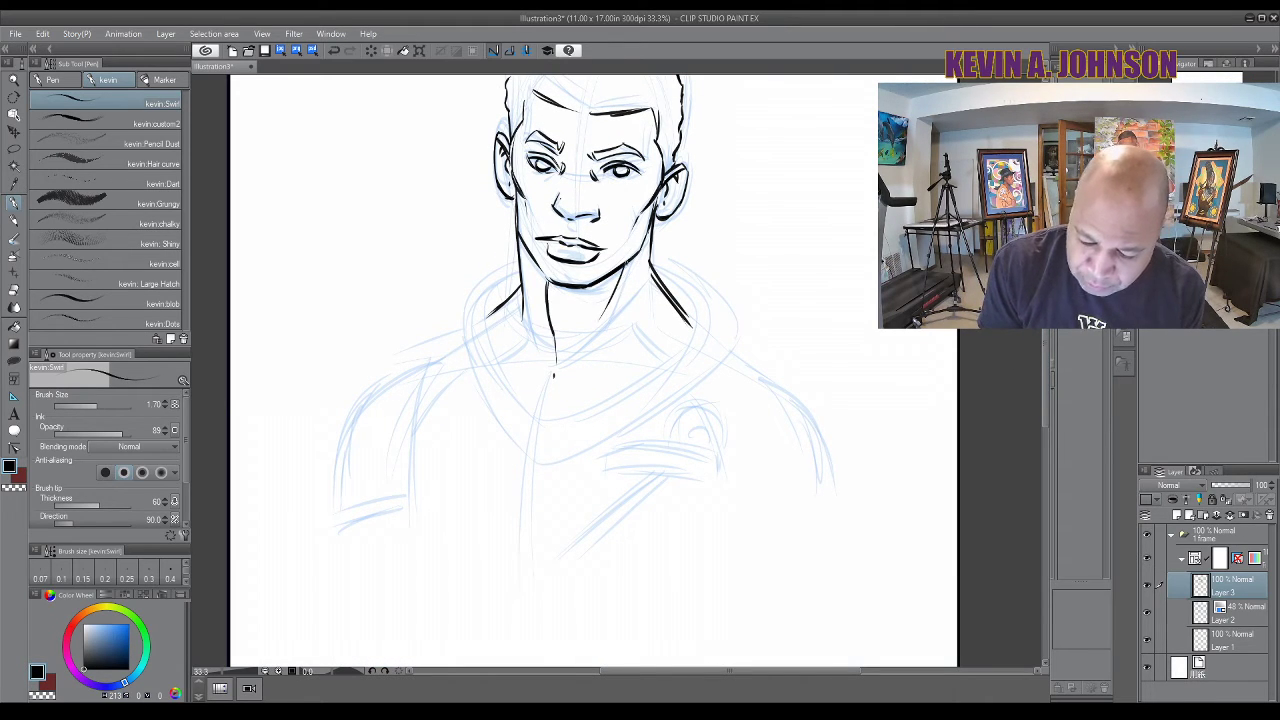
drag(634, 328, 657, 358)
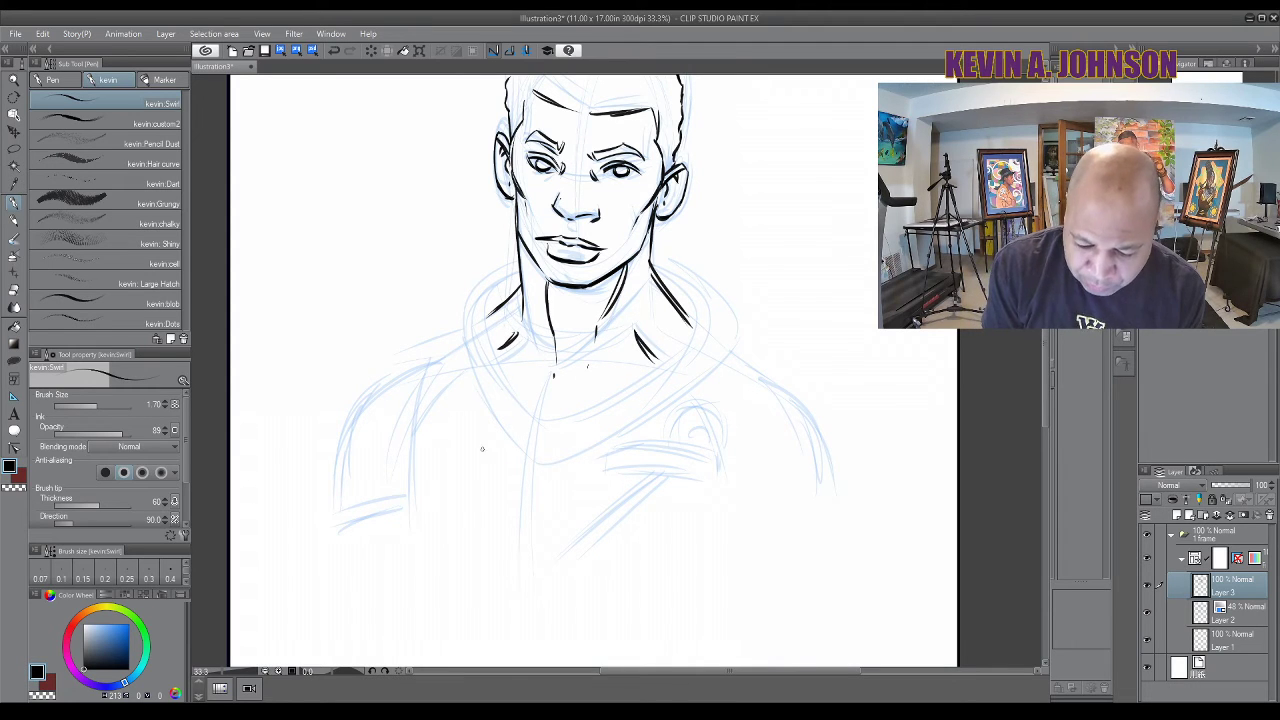
drag(1045, 370, 1044, 355)
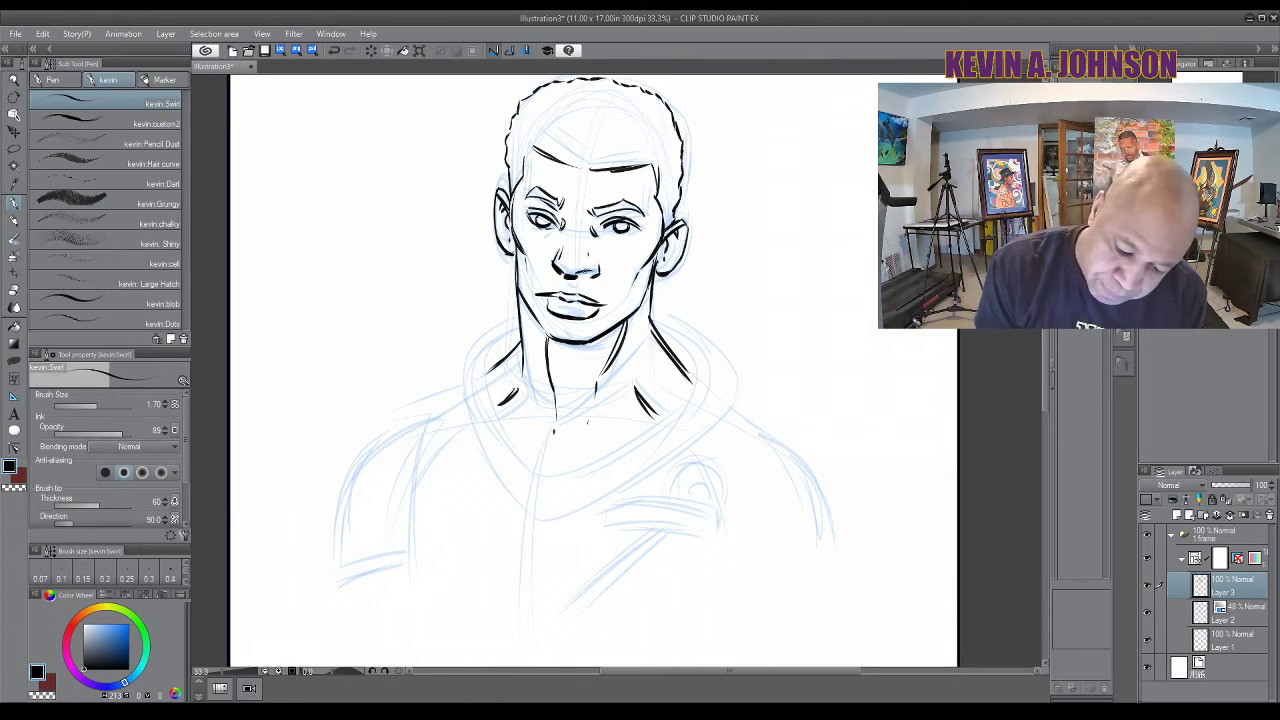
Ink the inner and outer edges of the thick collar on both sides, leaving a gap at its front
mouse_move(1046, 392)
mouse_down()
mouse_move(1046, 420)
mouse_move(1049, 392)
mouse_up()
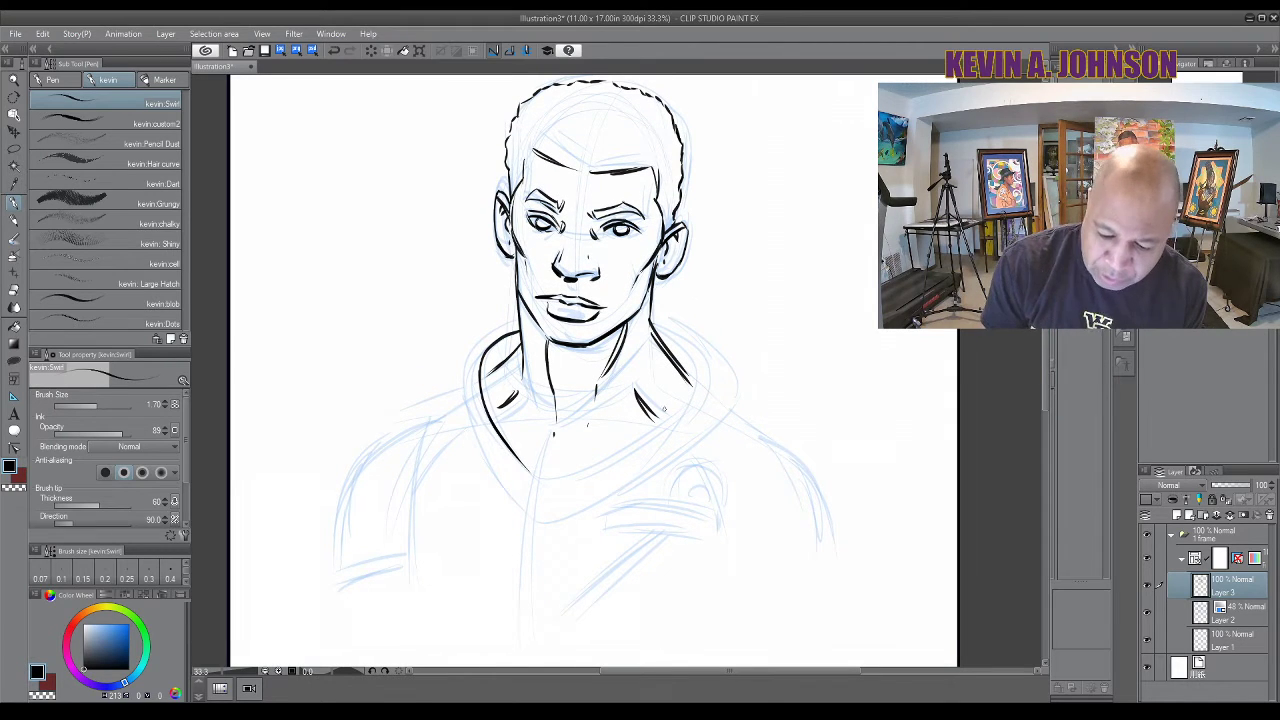
drag(664, 328, 694, 378)
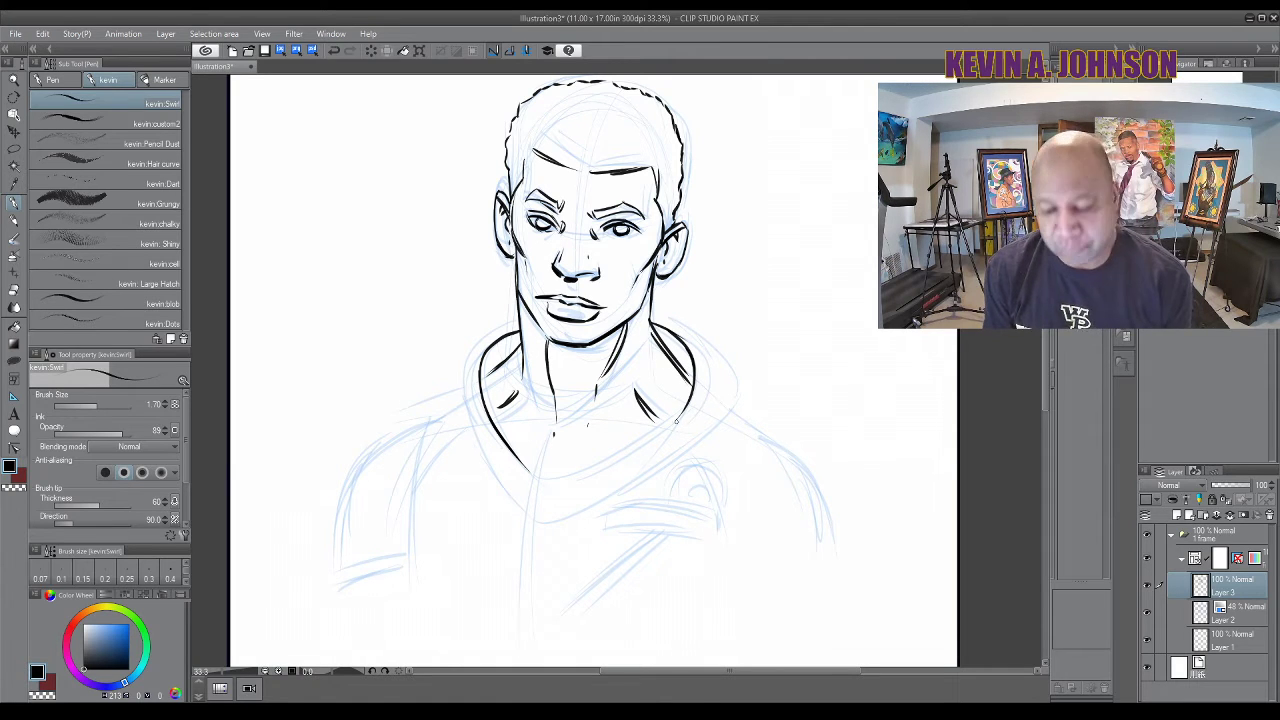
drag(686, 406, 552, 470)
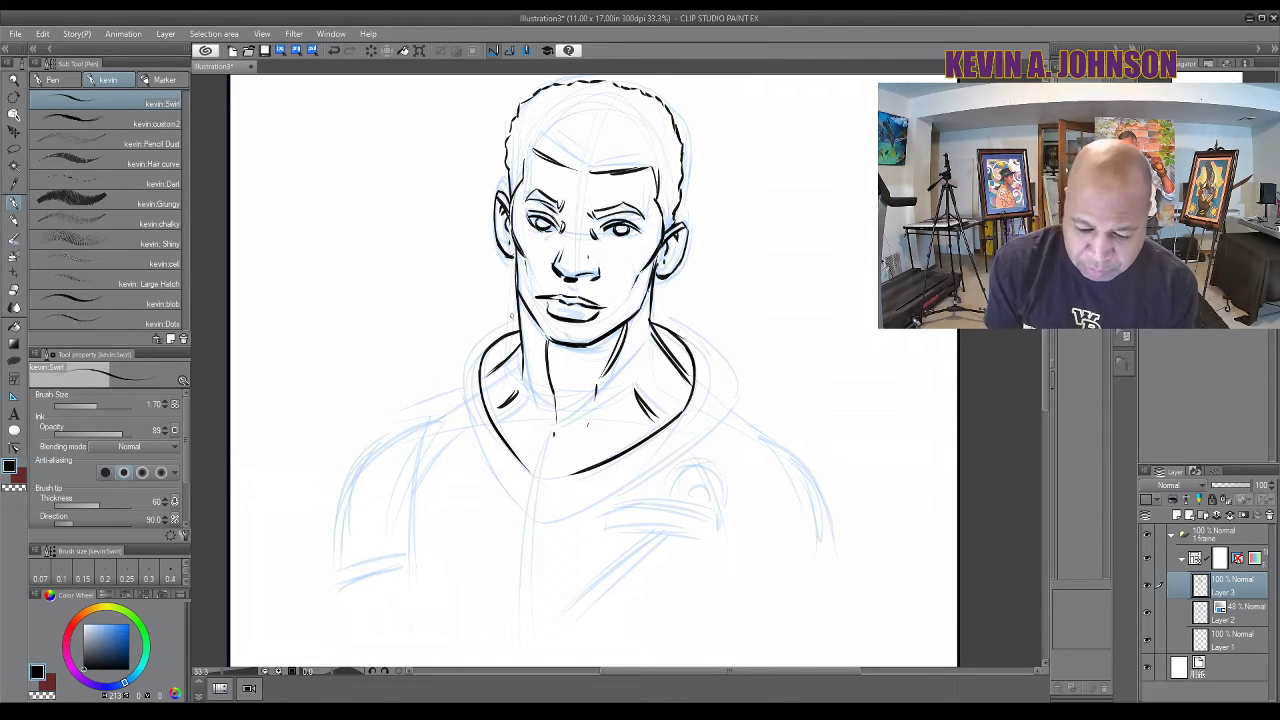
mouse_move(492, 328)
mouse_down()
mouse_move(460, 403)
mouse_move(463, 350)
mouse_move(478, 455)
mouse_move(456, 388)
mouse_move(510, 488)
mouse_up()
drag(472, 444, 520, 498)
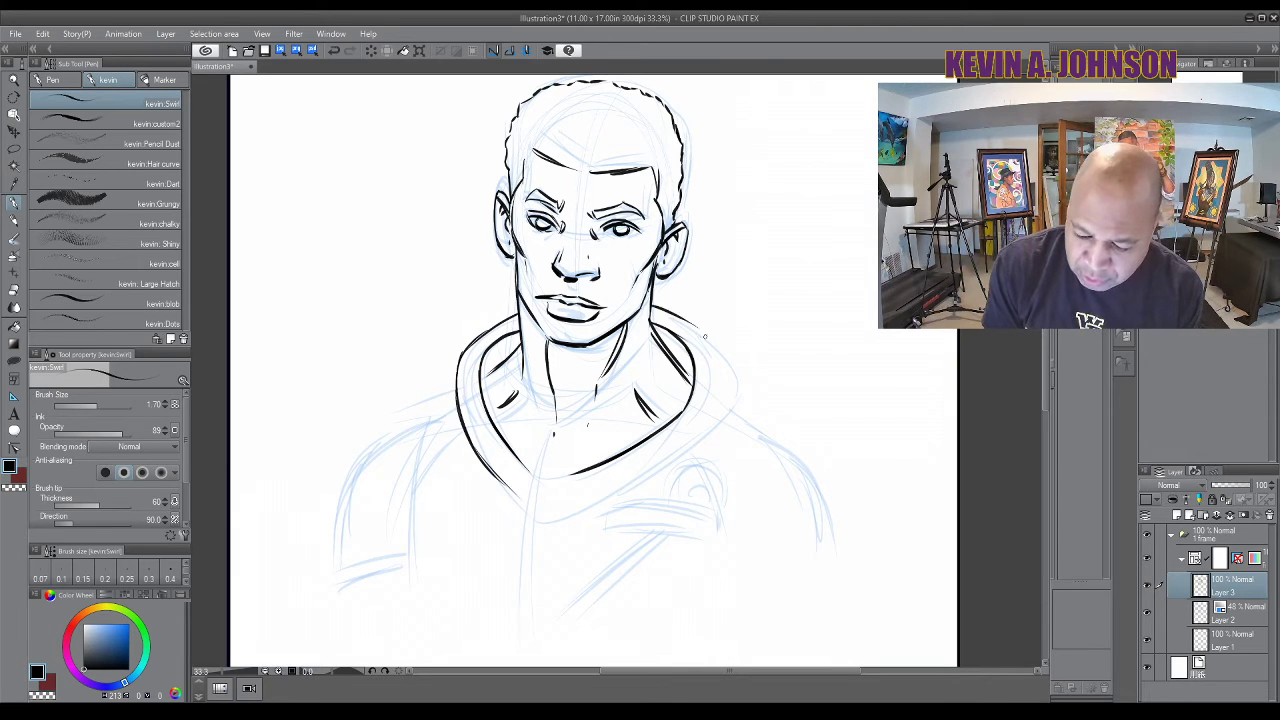
mouse_move(662, 308)
mouse_down()
mouse_move(724, 376)
mouse_move(707, 437)
mouse_move(717, 413)
mouse_move(674, 458)
mouse_move(693, 449)
mouse_move(602, 505)
mouse_up()
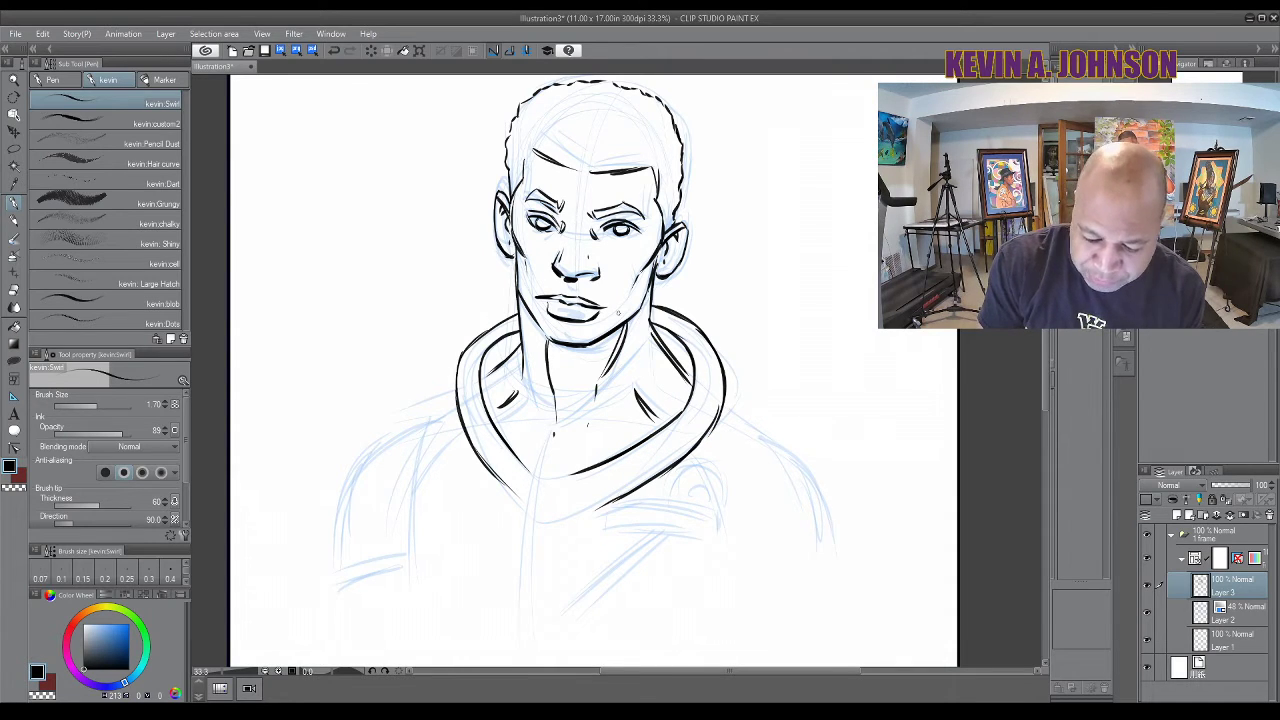
Ink both shoulder contours and draw a clasp with a dark lower band across the front of the collar
scroll(1029, 372, down, 3)
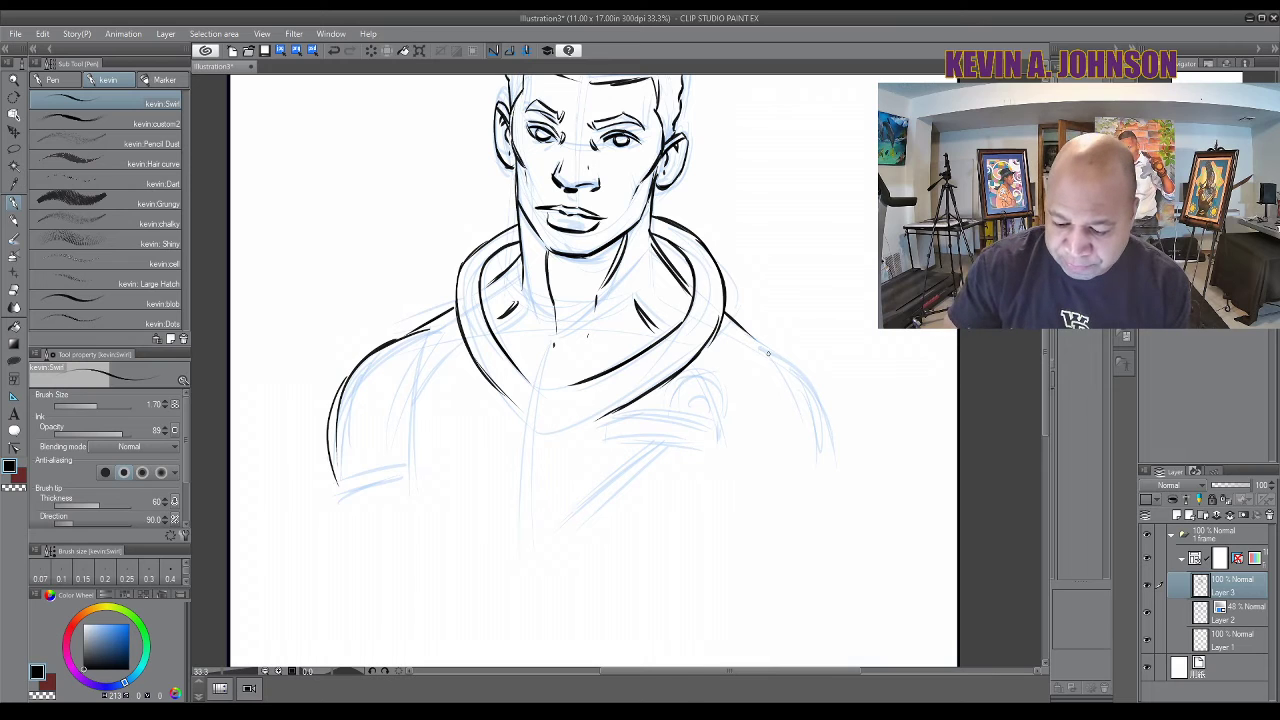
drag(803, 378, 828, 435)
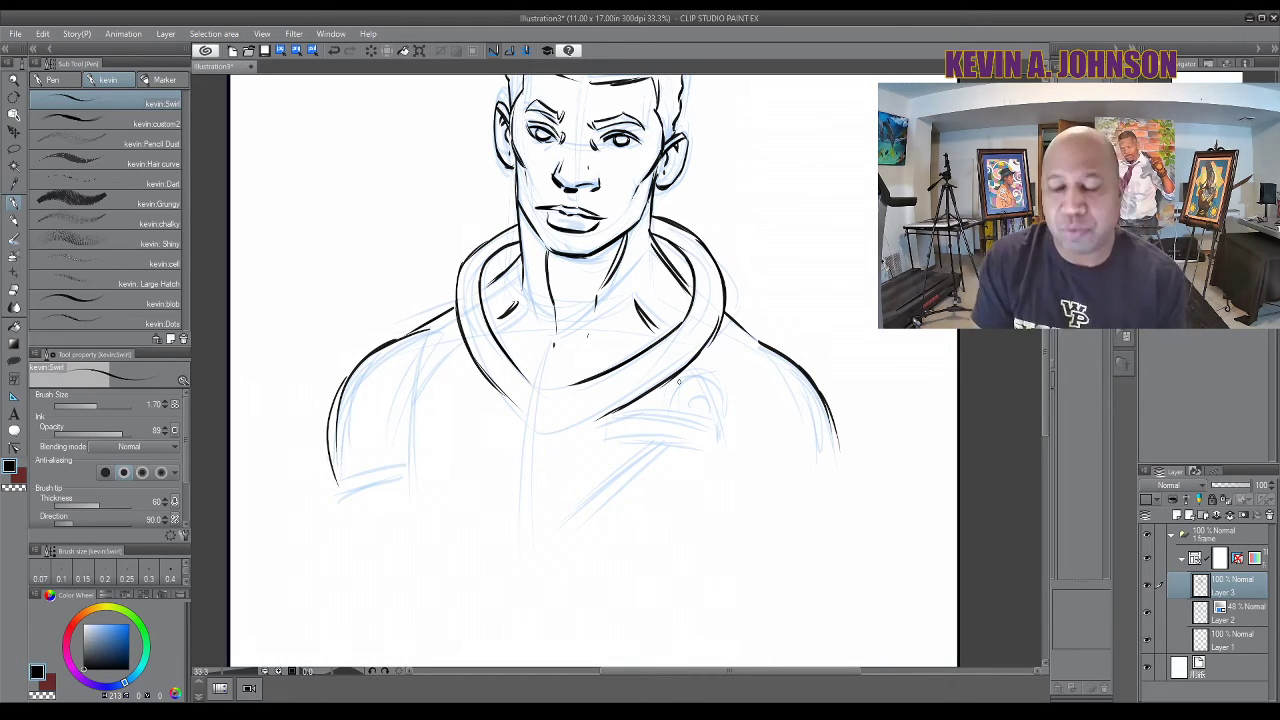
mouse_move(1045, 412)
mouse_down()
mouse_move(1042, 372)
mouse_move(1047, 408)
mouse_up()
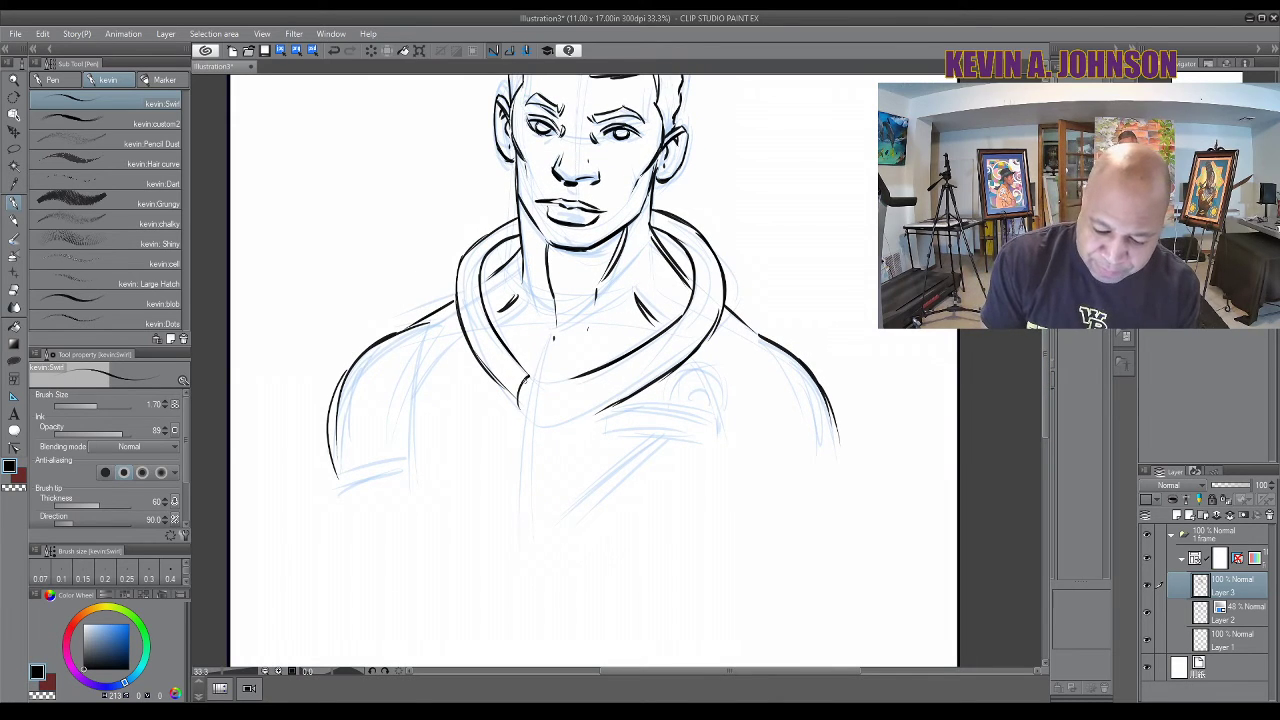
drag(570, 378, 575, 405)
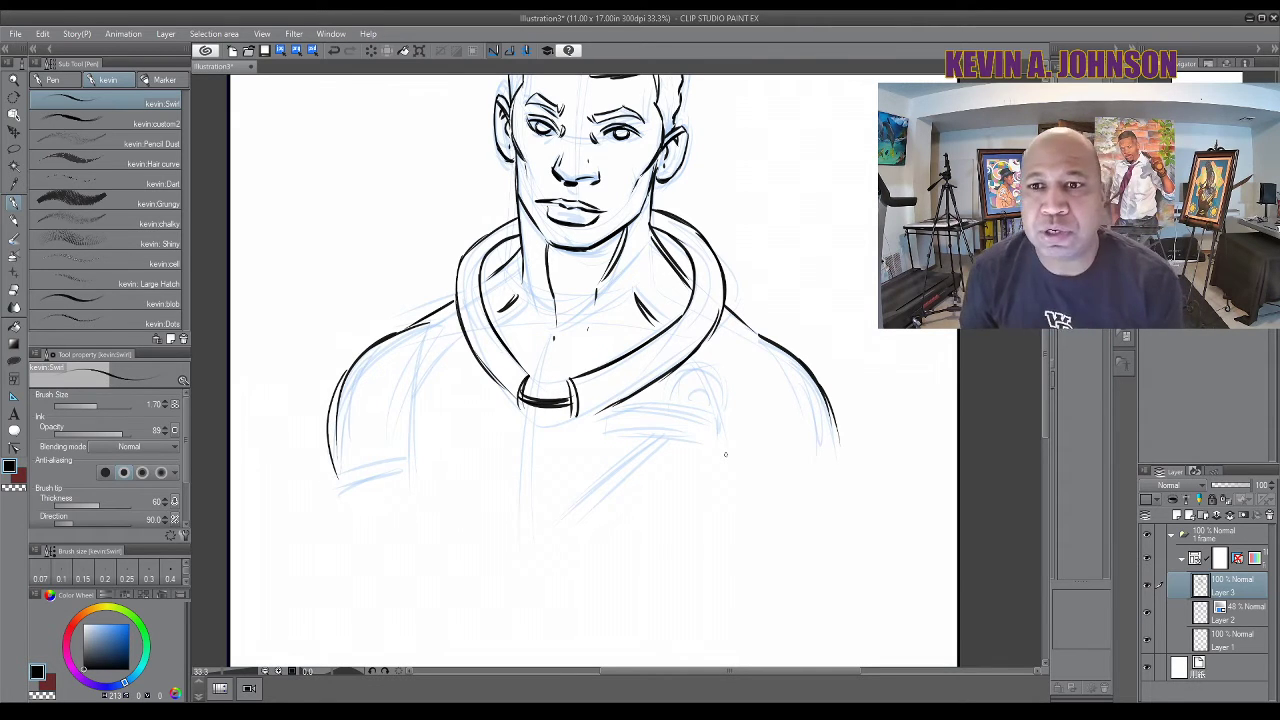
scroll(439, 407, up, 2)
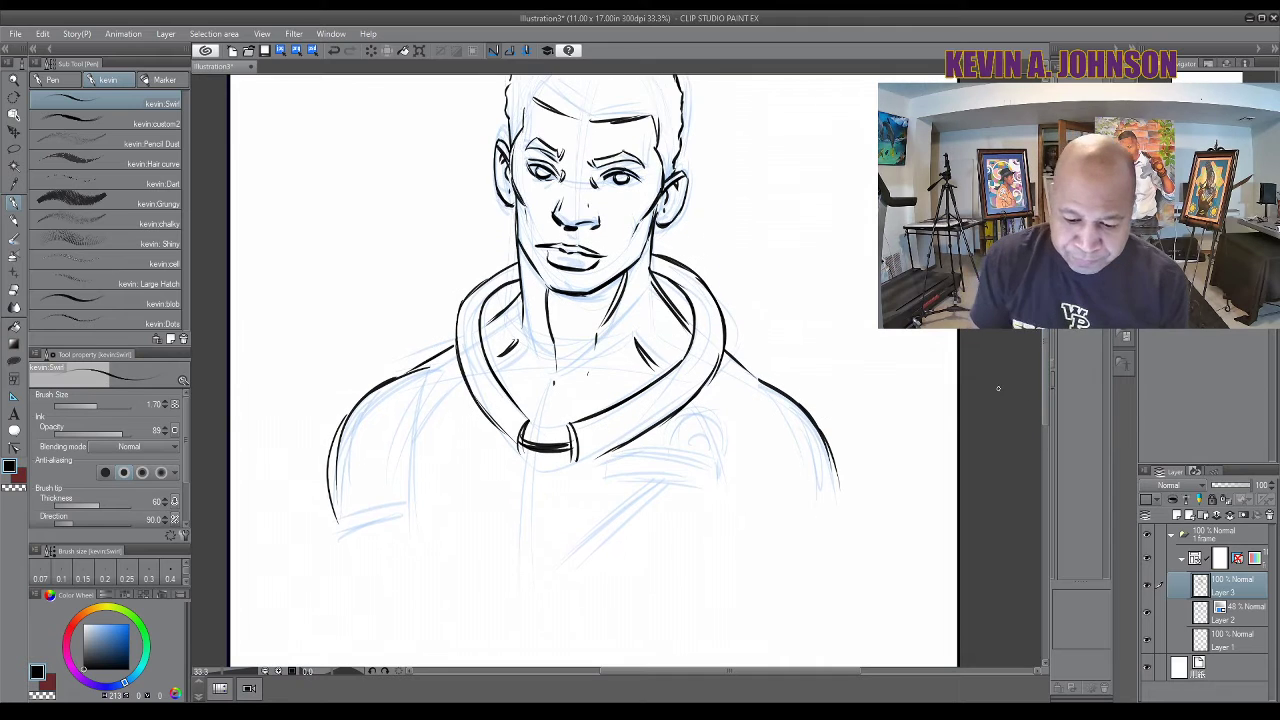
Ink the curved side contours of the chest beside both arms and a short horizontal stroke at the base of the throat
drag(437, 407, 406, 500)
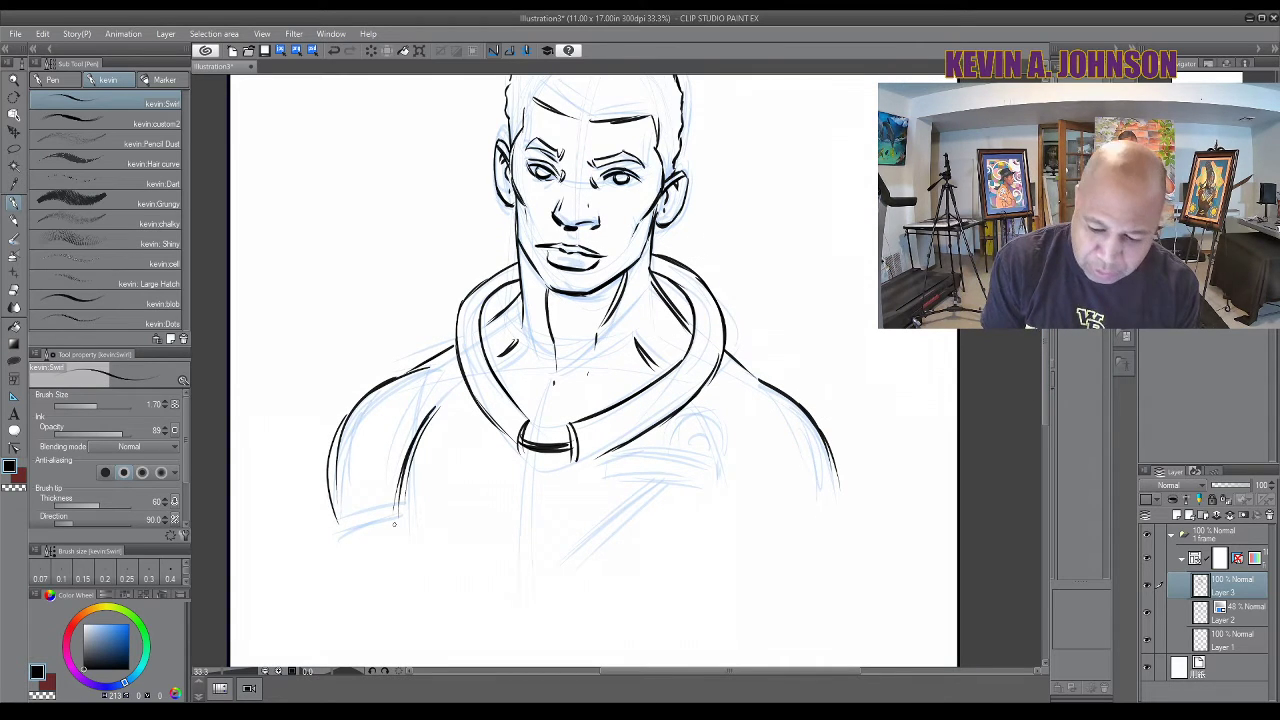
scroll(1043, 356, up, 2)
scroll(1043, 356, down, 5)
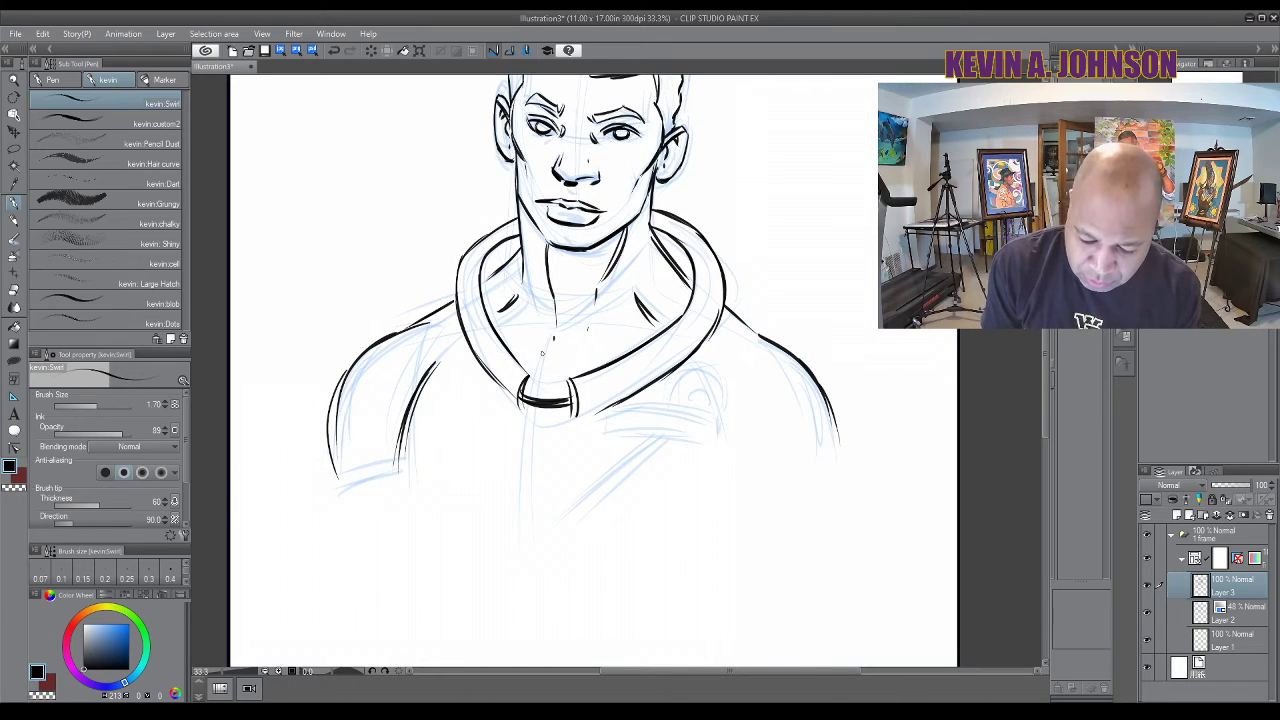
drag(541, 354, 562, 356)
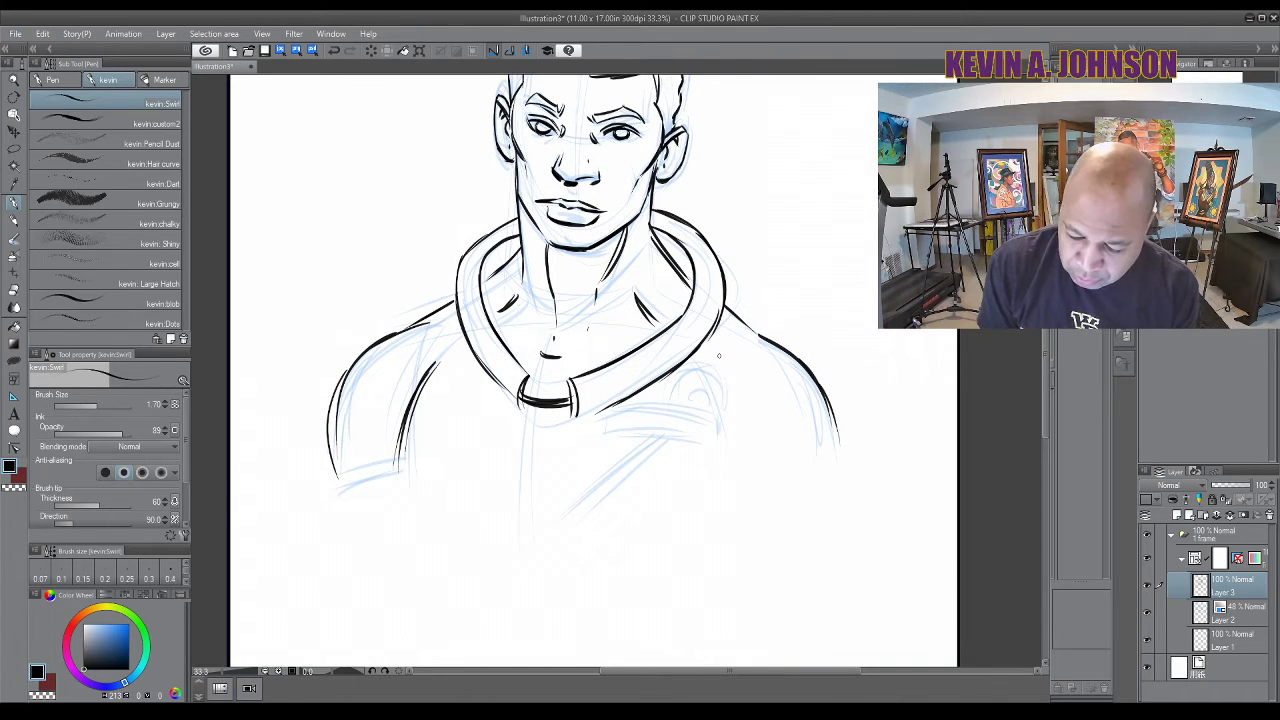
drag(716, 358, 738, 424)
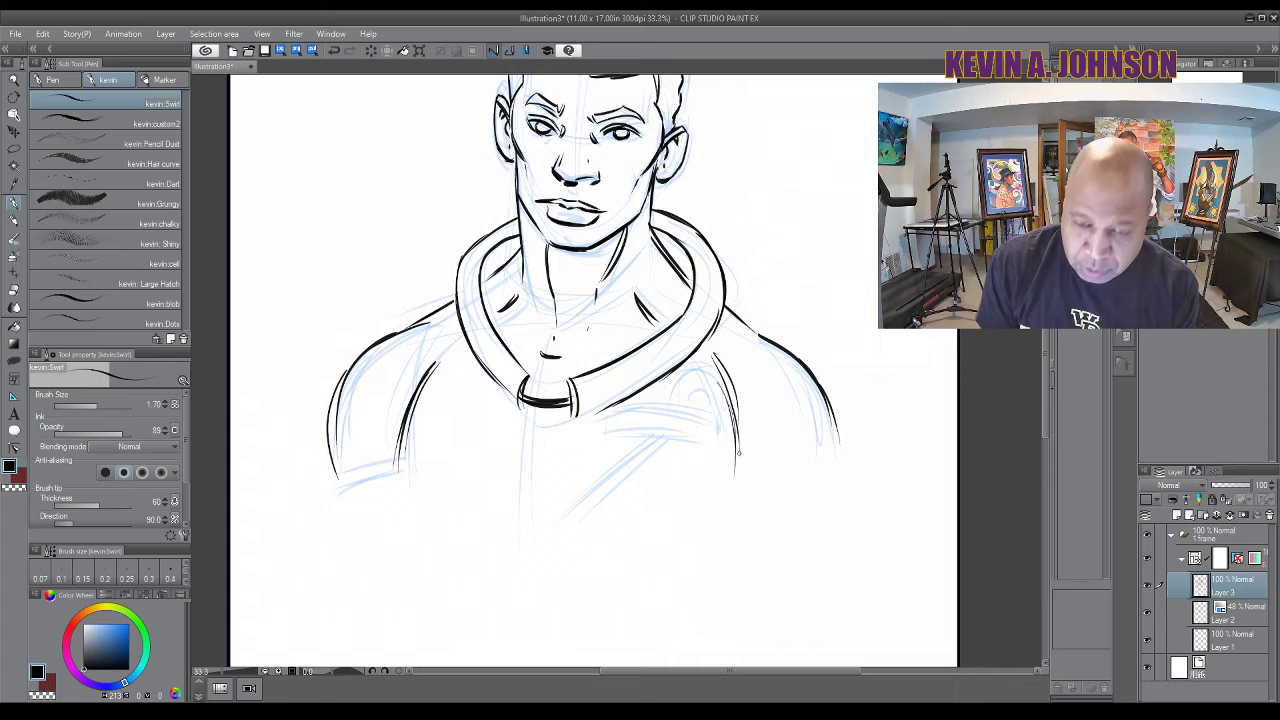
Ink the lower contour of both chest muscles with doubled curved strokes, leaving a small gap near the middle
scroll(736, 454, up, 3)
scroll(1040, 332, down, 1)
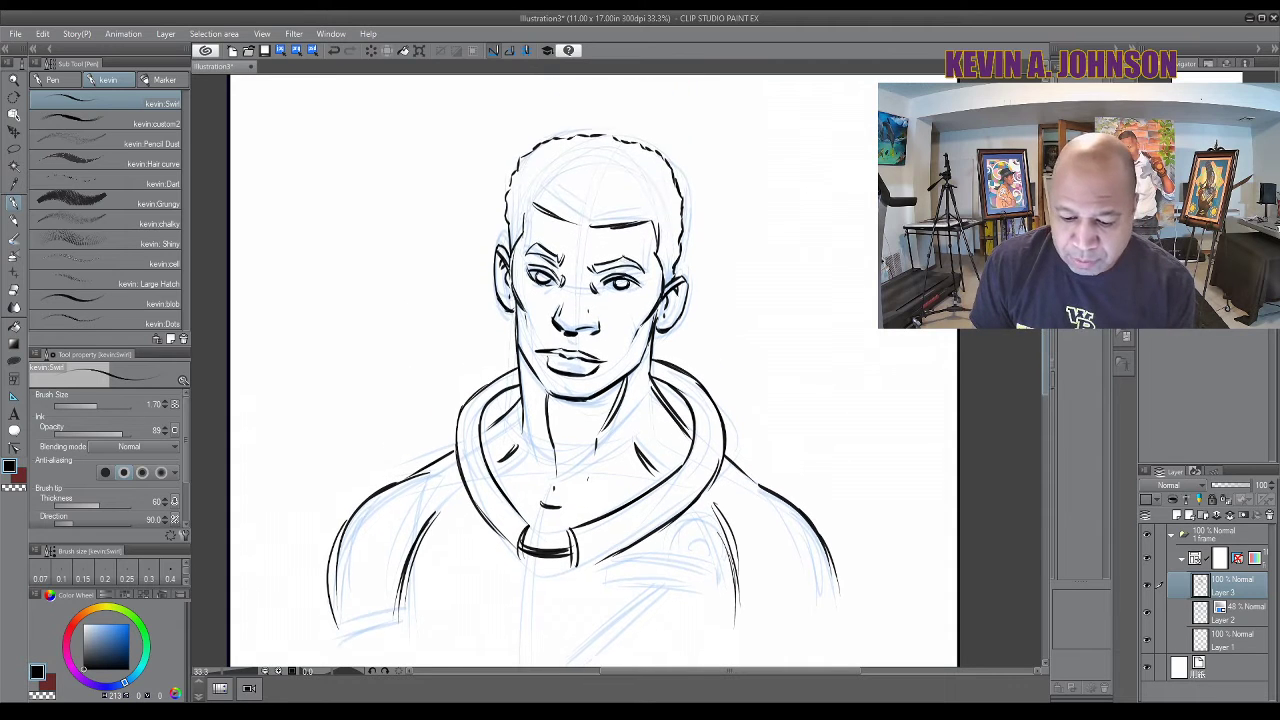
scroll(1040, 332, down, 4)
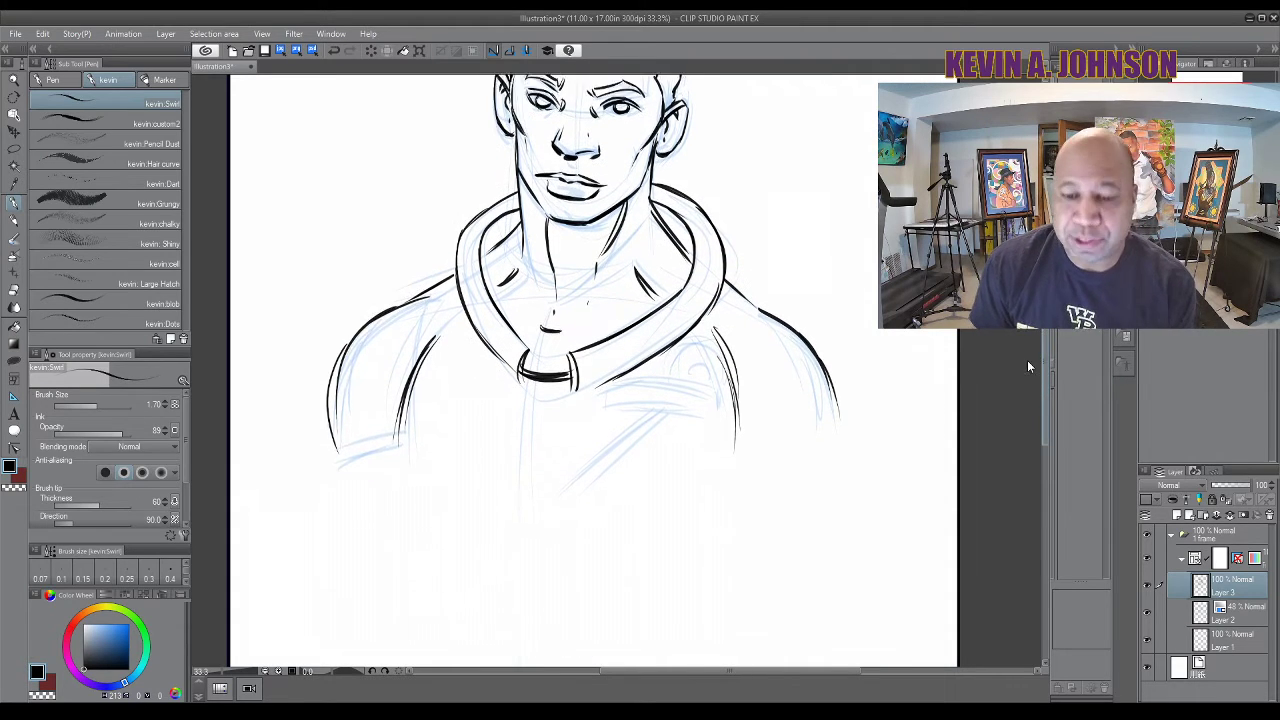
mouse_move(562, 458)
mouse_down()
mouse_move(487, 455)
mouse_move(665, 467)
mouse_move(610, 476)
mouse_up()
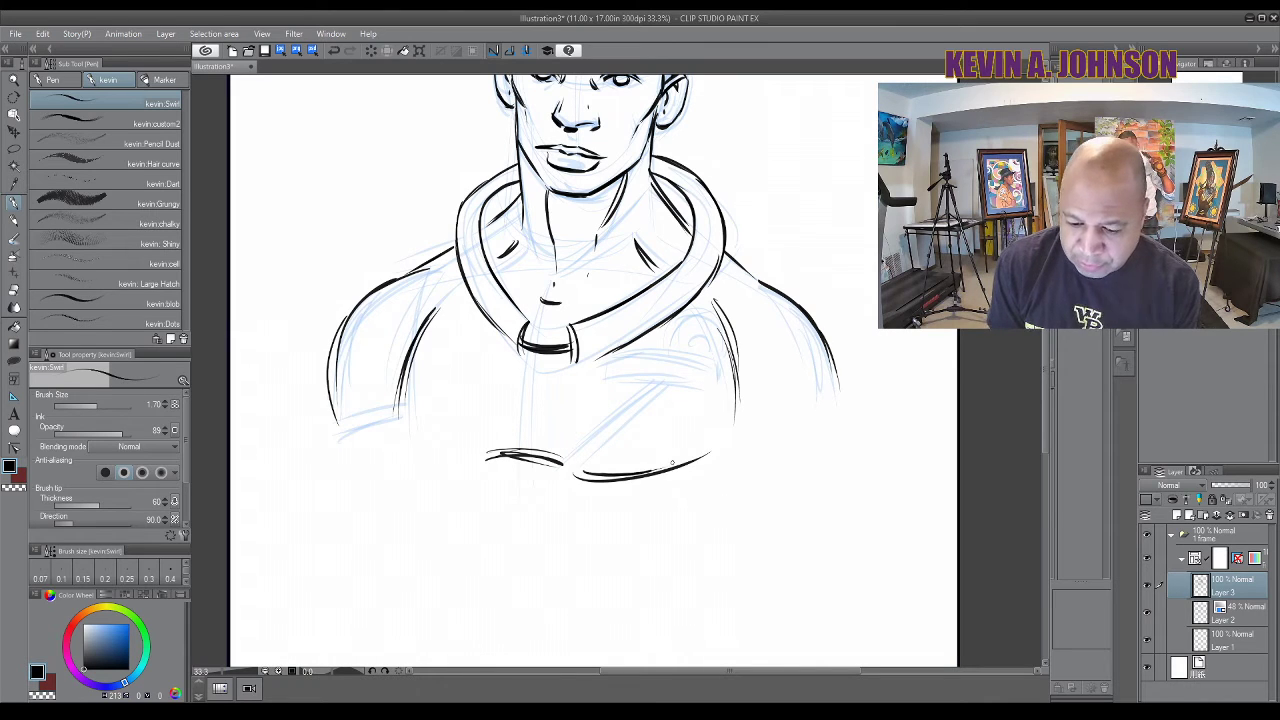
drag(398, 426, 485, 456)
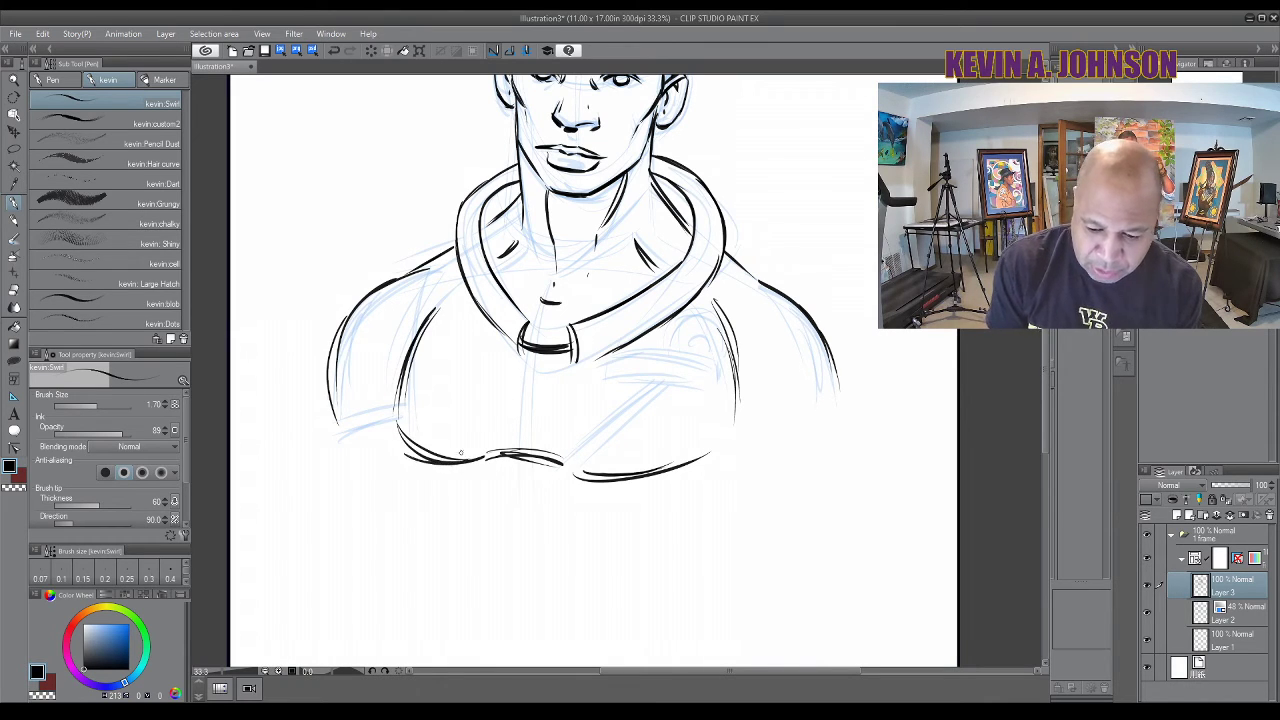
Ink double seam lines across both shoulders, running from the shoulder contour down to the chest sides
scroll(1043, 411, up, 3)
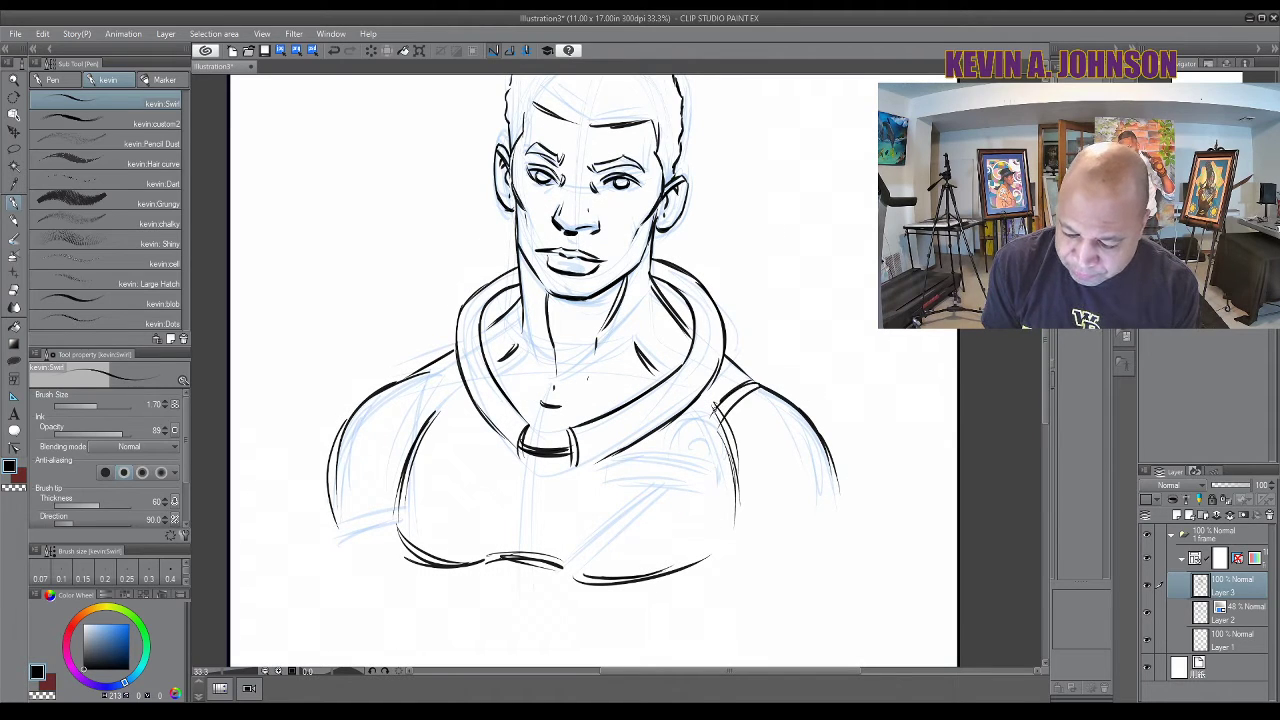
drag(713, 393, 720, 411)
drag(437, 362, 428, 422)
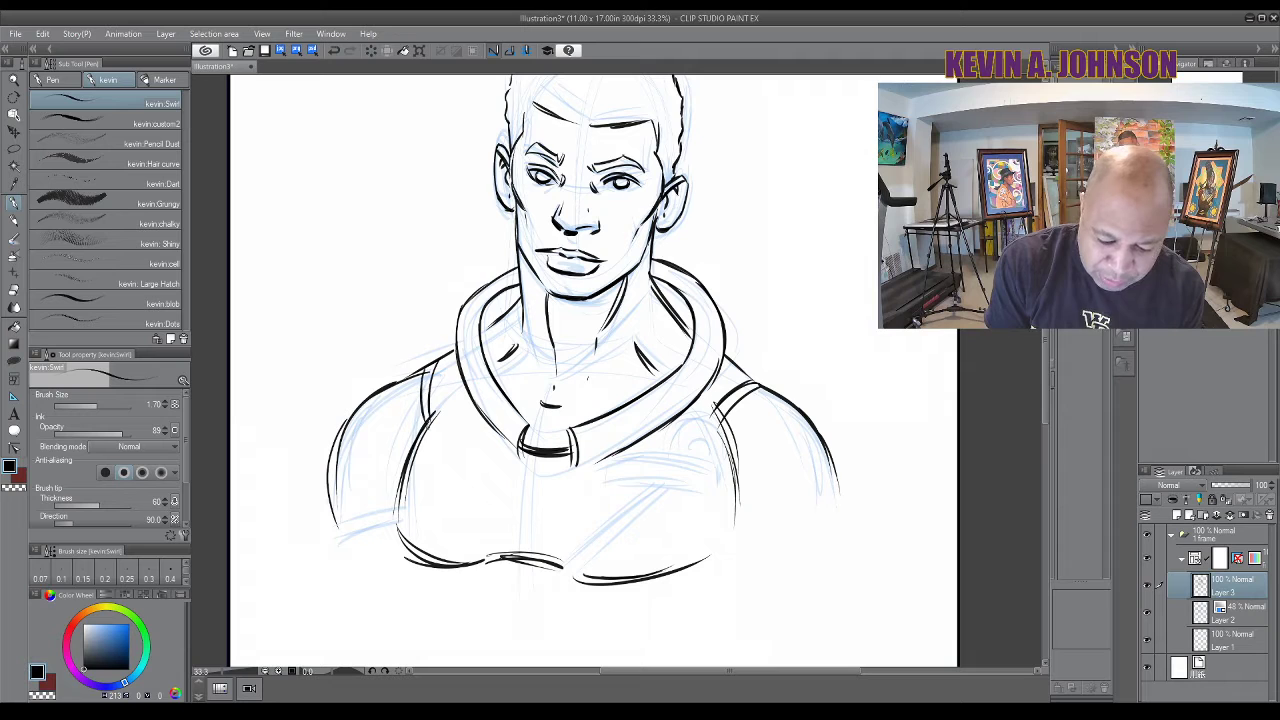
Thicken the chest side line, crosshatch the folds at both armpits and add small rectangular notches along the collar
scroll(1043, 414, up, 2)
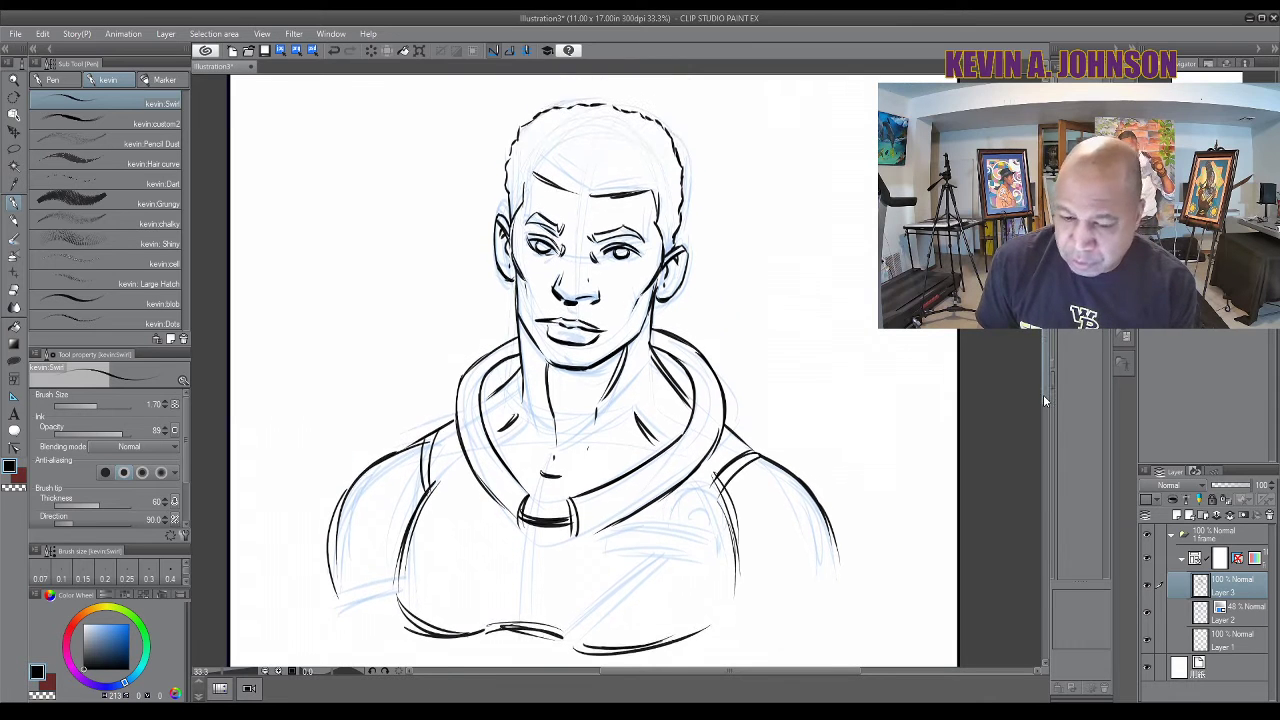
scroll(1040, 405, down, 5)
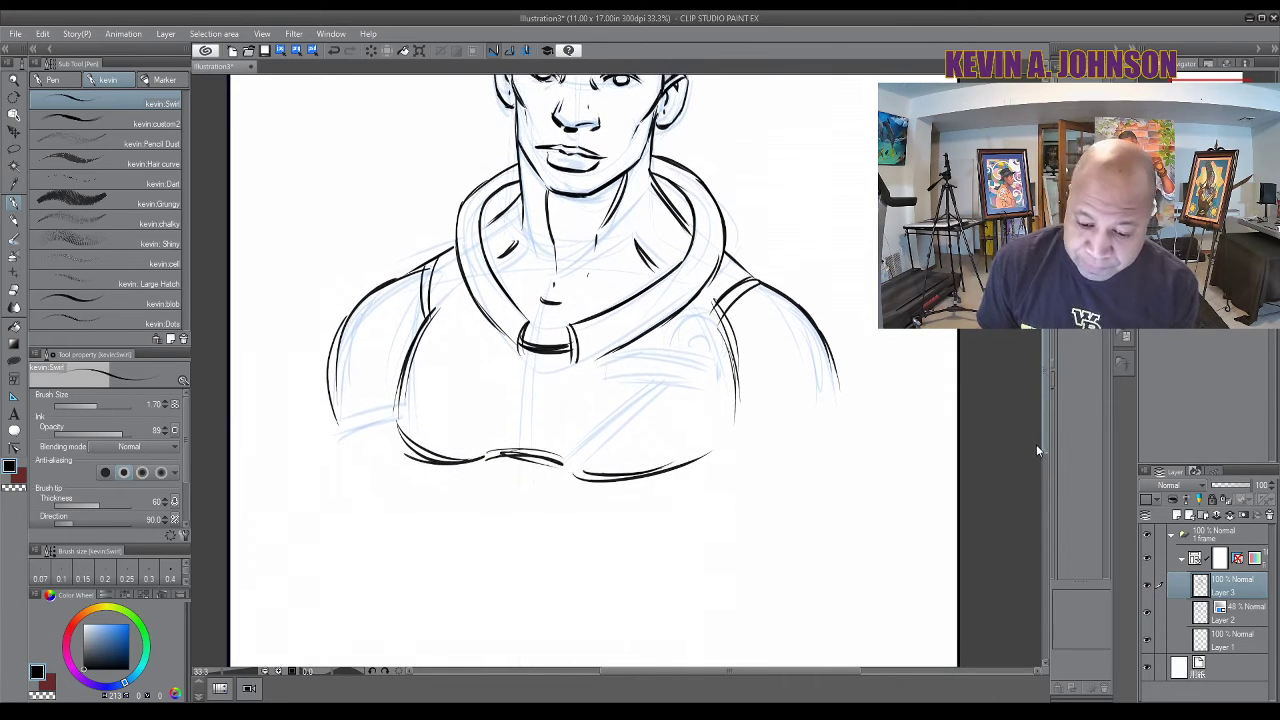
drag(718, 312, 738, 420)
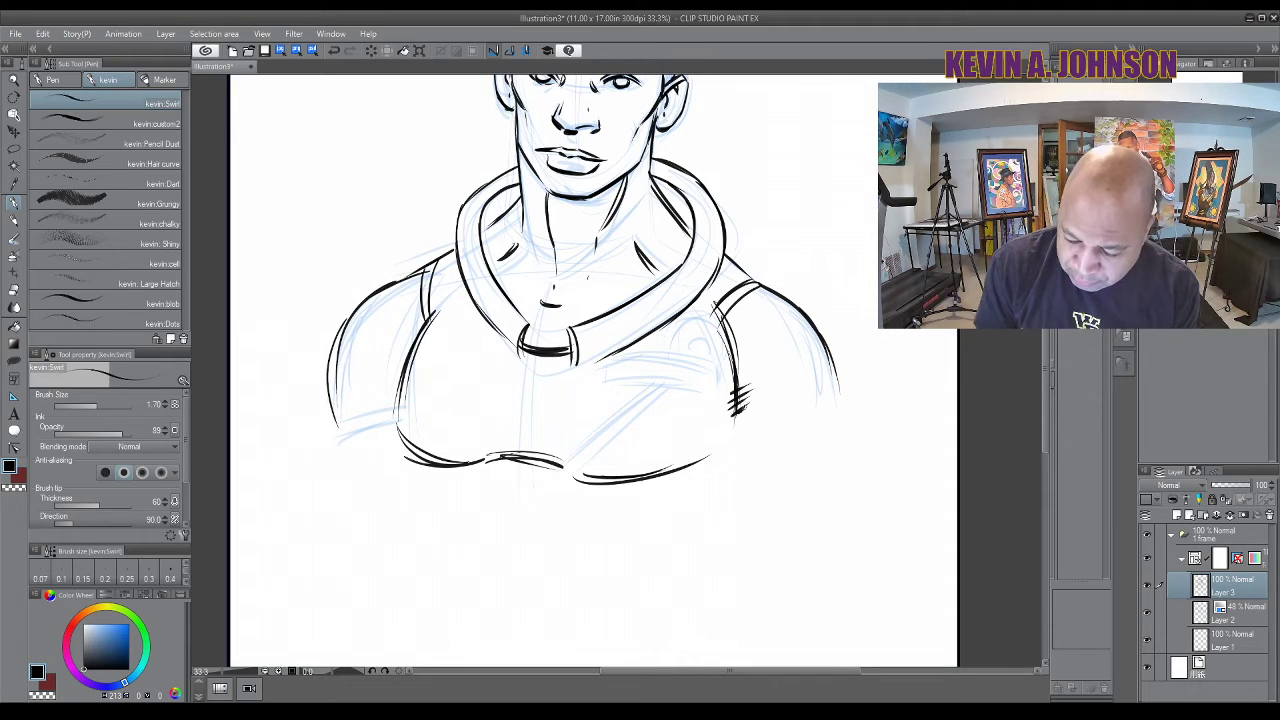
drag(398, 416, 364, 382)
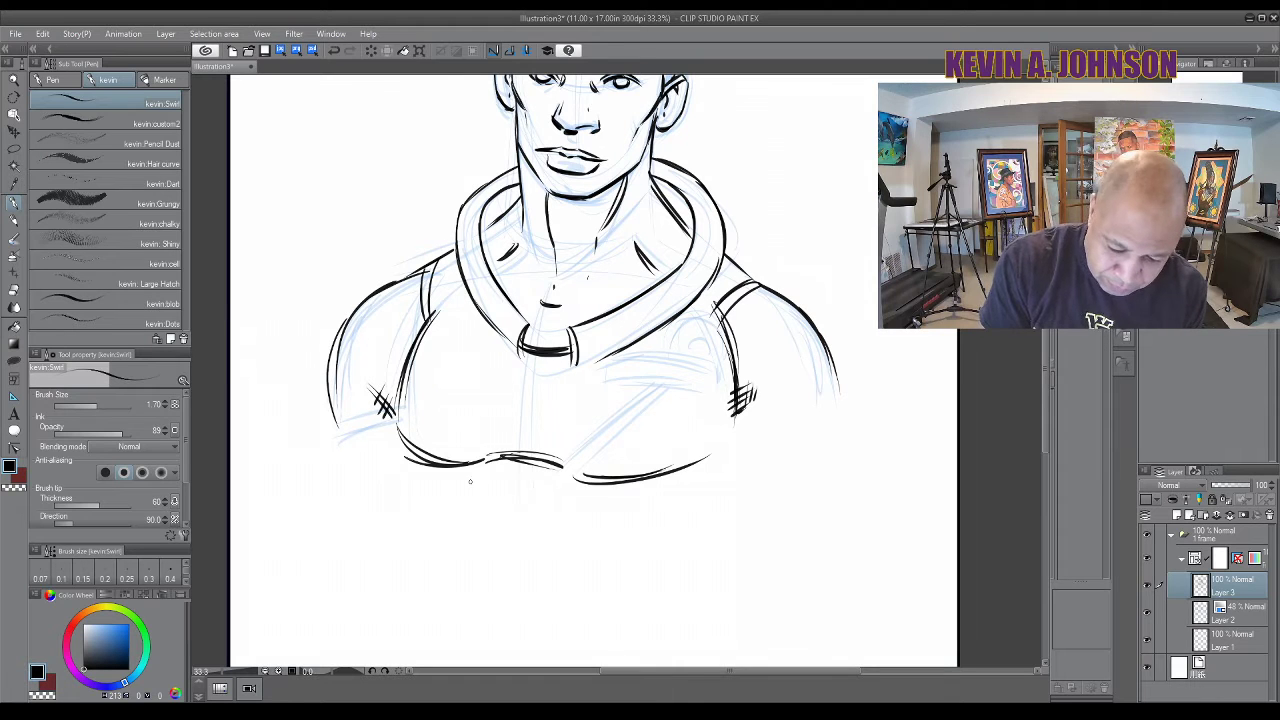
scroll(657, 425, up, 3)
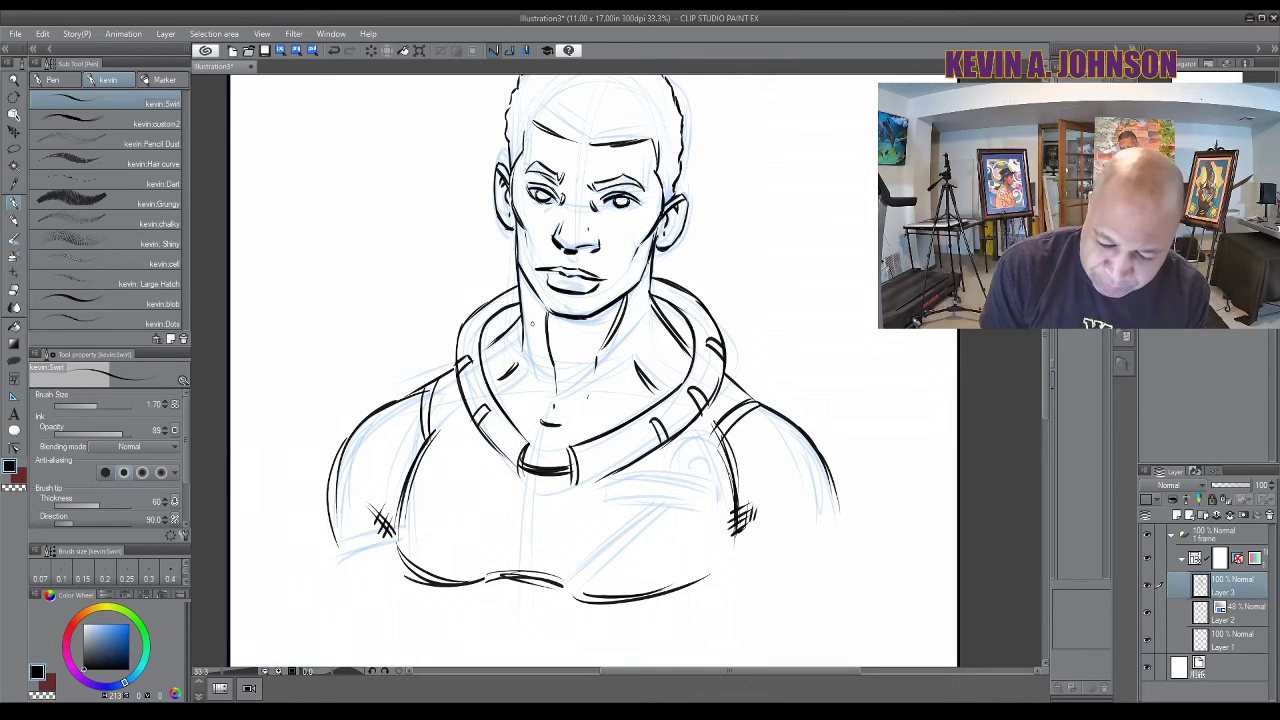
Fill the inside of the collar on both sides of the neck with solid black using Lasso fill
click(14, 362)
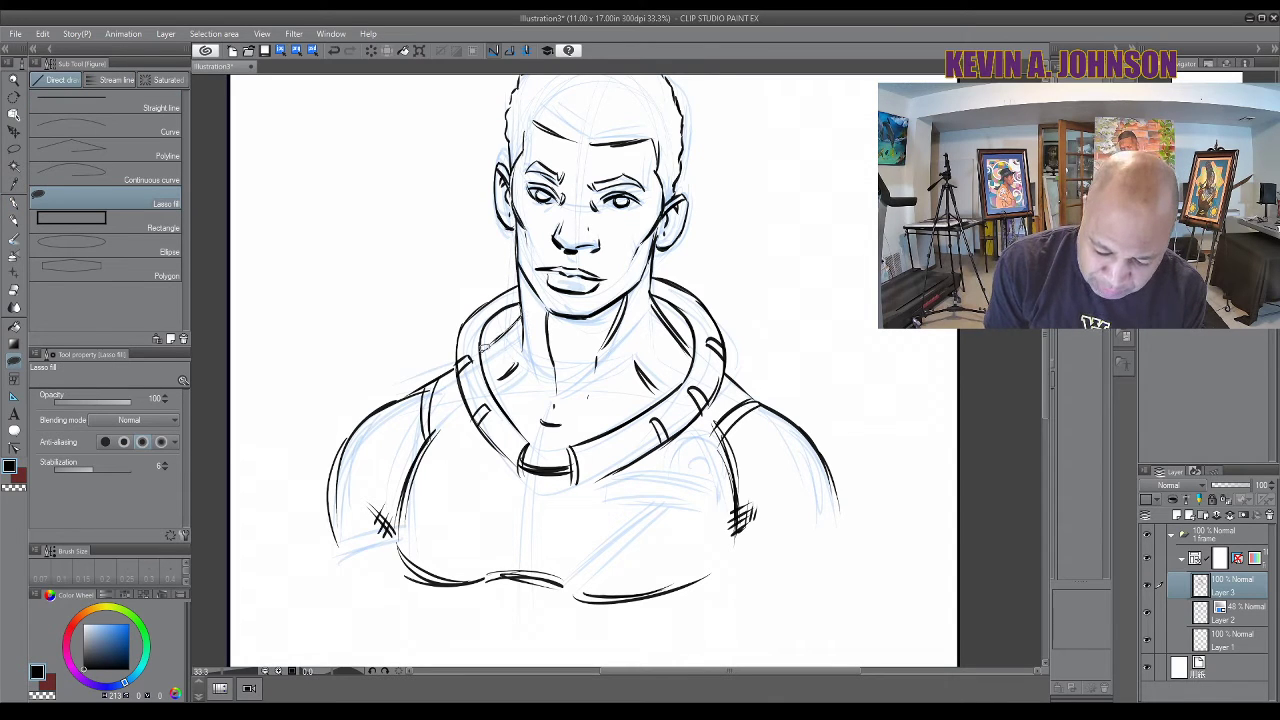
drag(522, 305, 520, 307)
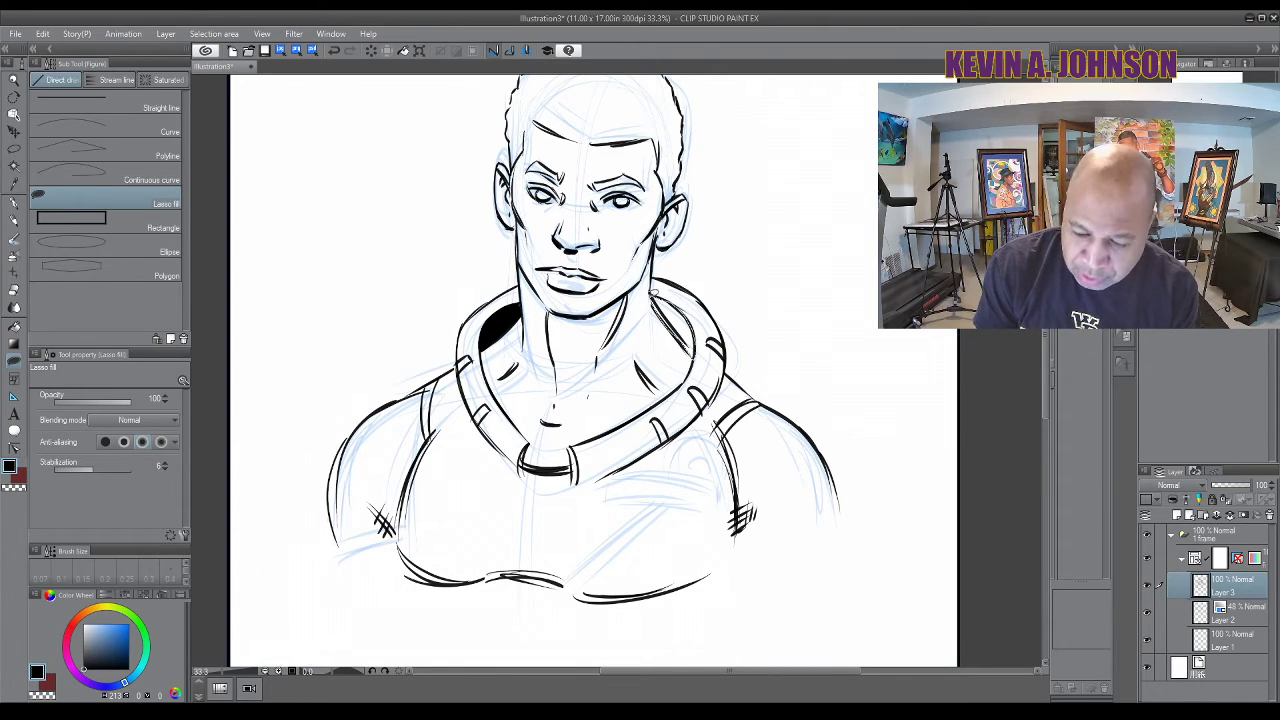
drag(672, 298, 674, 301)
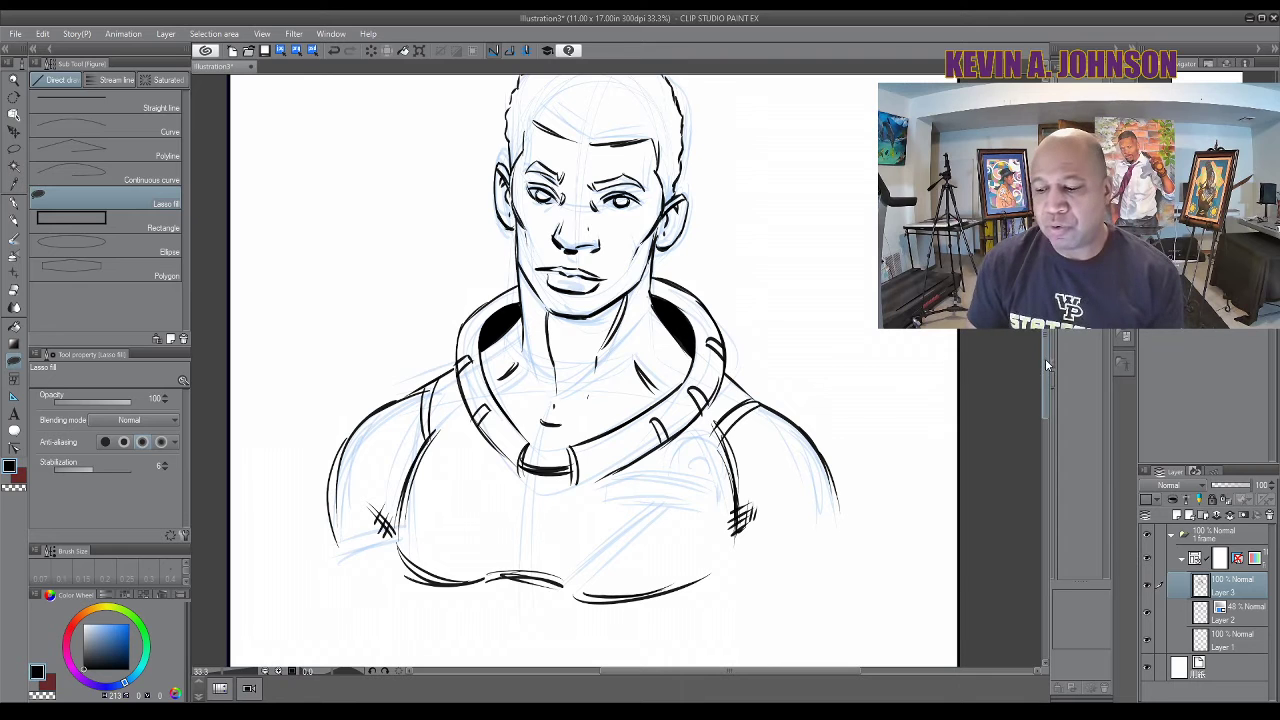
Lasso-fill the lower part of the hair in black with a curly upper edge, and fill both eyebrows solid black
mouse_move(1045, 359)
mouse_down()
mouse_move(1043, 378)
mouse_move(1037, 332)
mouse_move(1037, 347)
mouse_up()
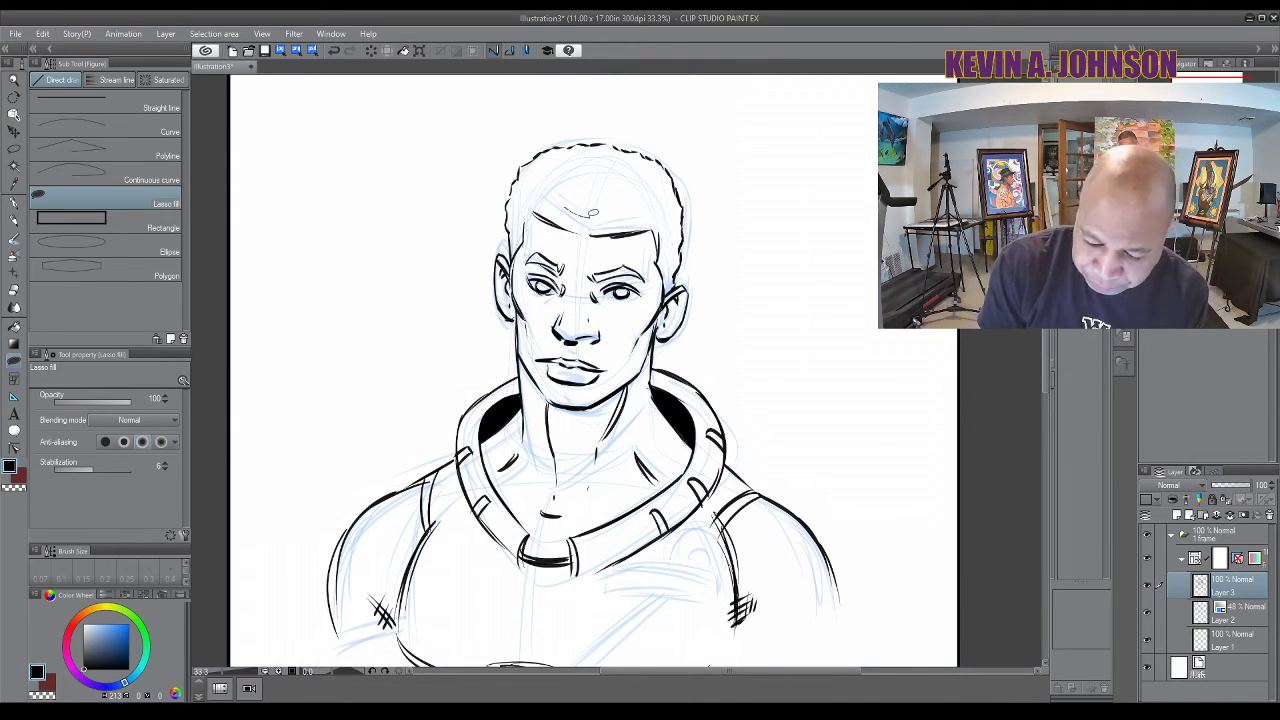
mouse_move(575, 207)
mouse_down()
mouse_move(648, 193)
mouse_move(690, 235)
mouse_up()
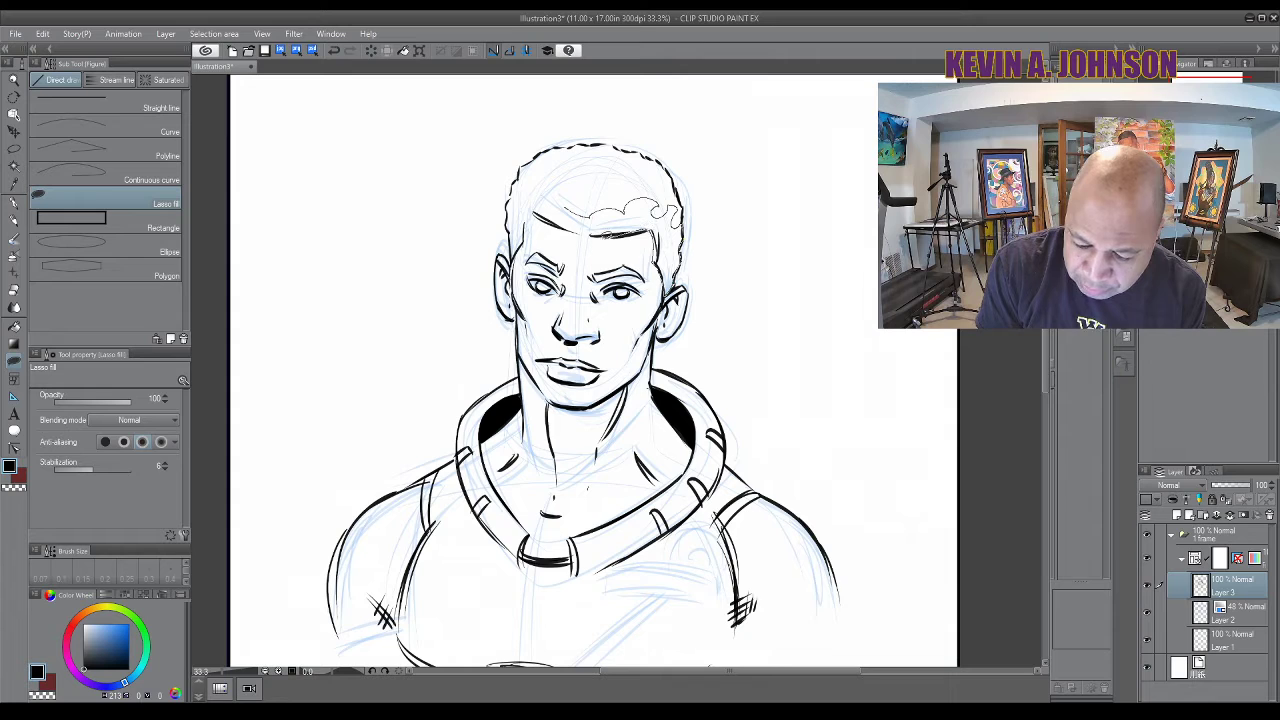
drag(518, 244, 512, 261)
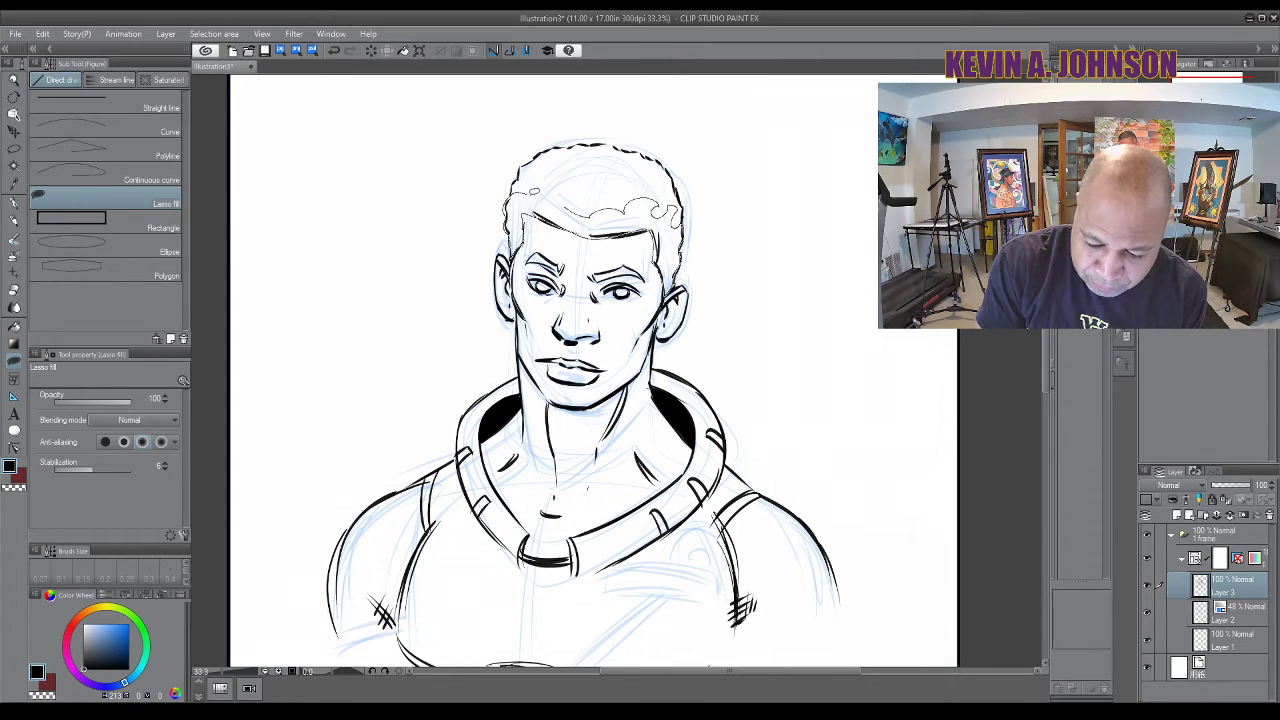
mouse_move(534, 188)
mouse_down()
mouse_move(568, 184)
mouse_move(576, 204)
mouse_move(600, 196)
mouse_up()
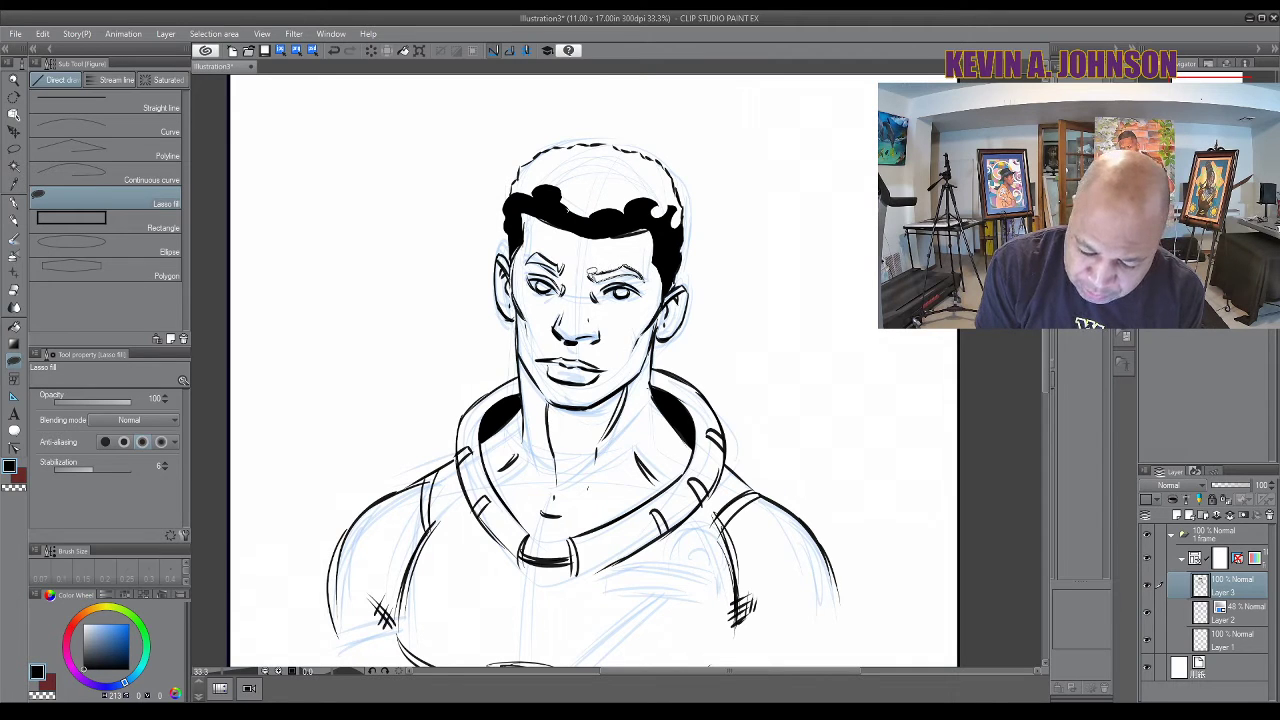
drag(588, 278, 645, 270)
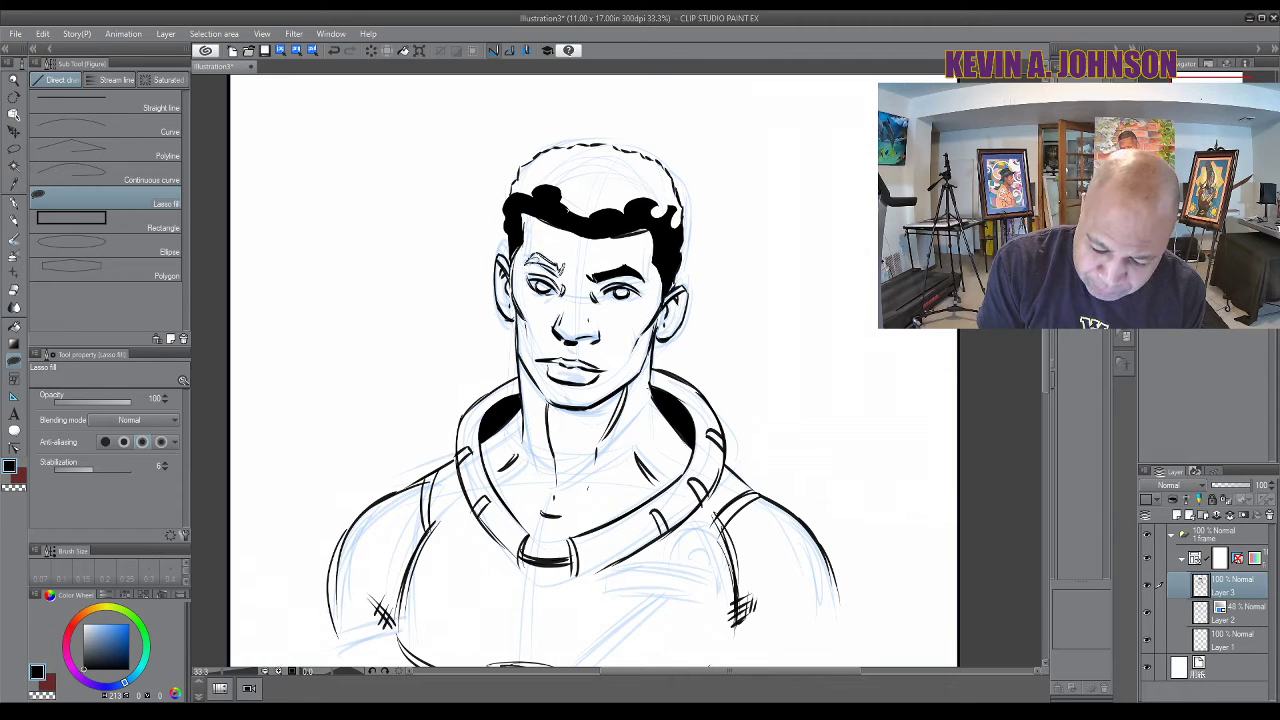
drag(562, 268, 524, 263)
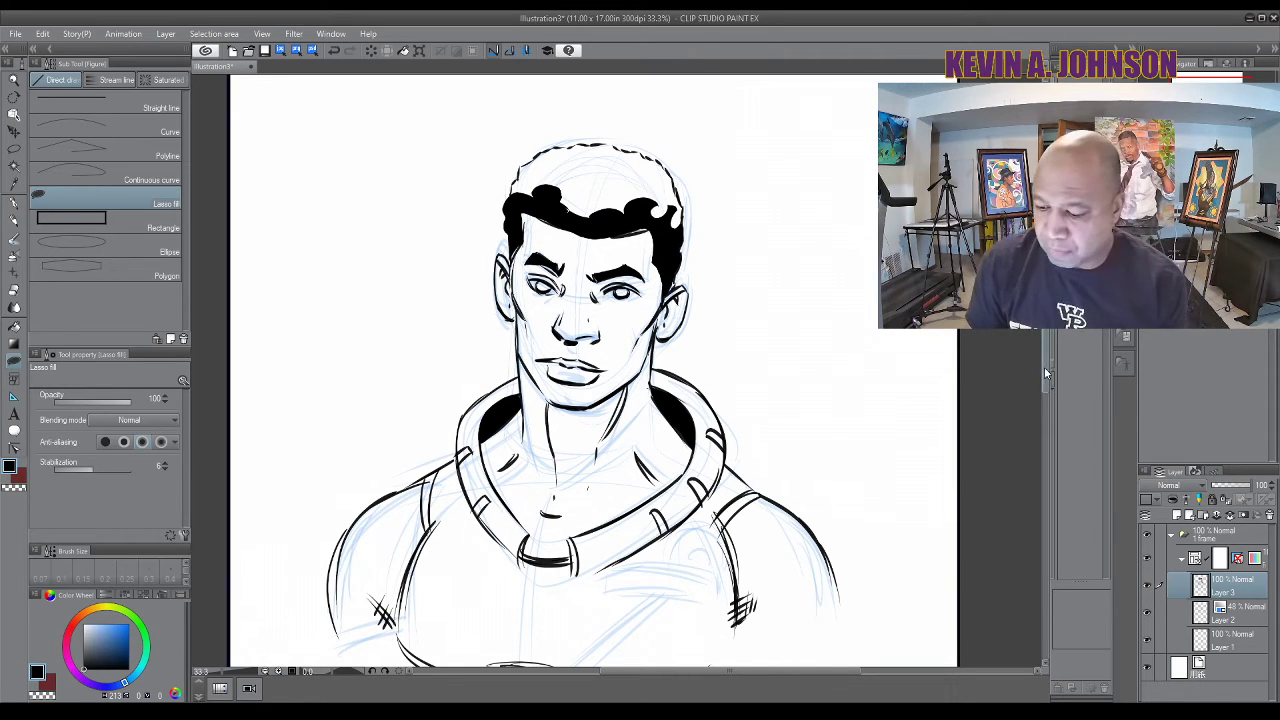
Reduce the kevin:Swirl pen to size 1.00, ink the irises and pupils, and hatch short lines between the eyebrows
drag(1038, 379, 1038, 344)
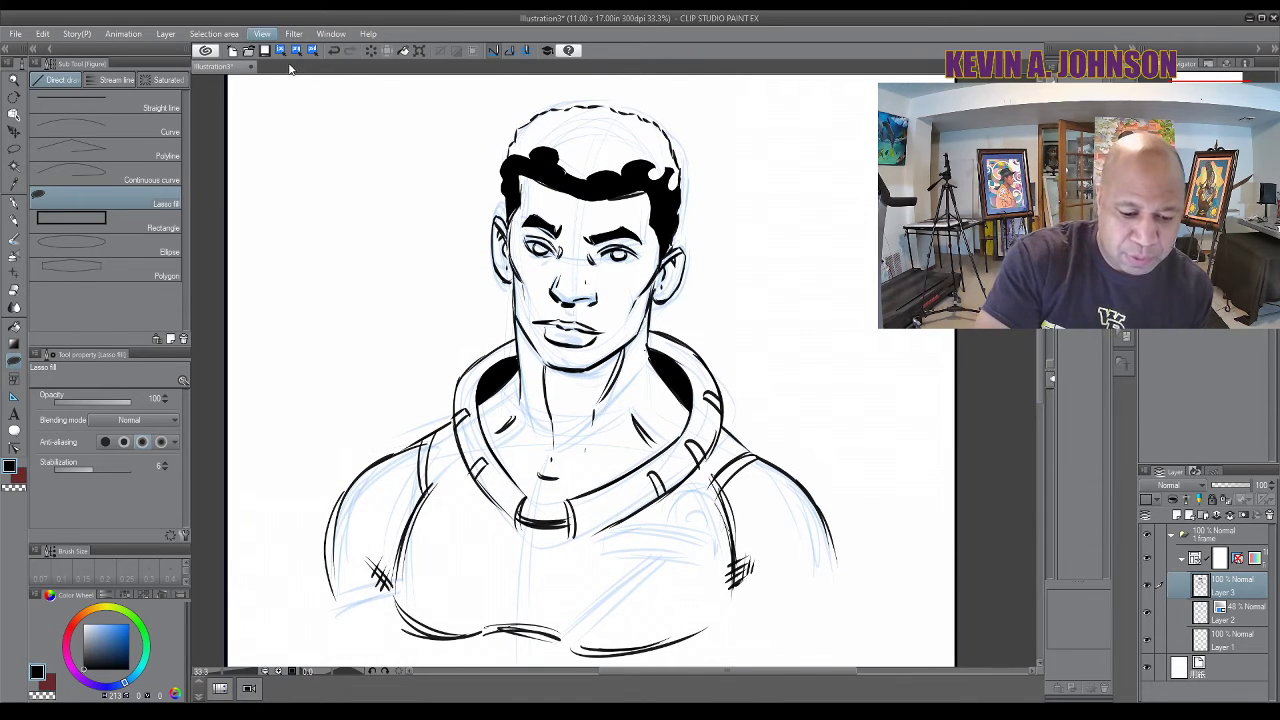
key(ctrl+plus)
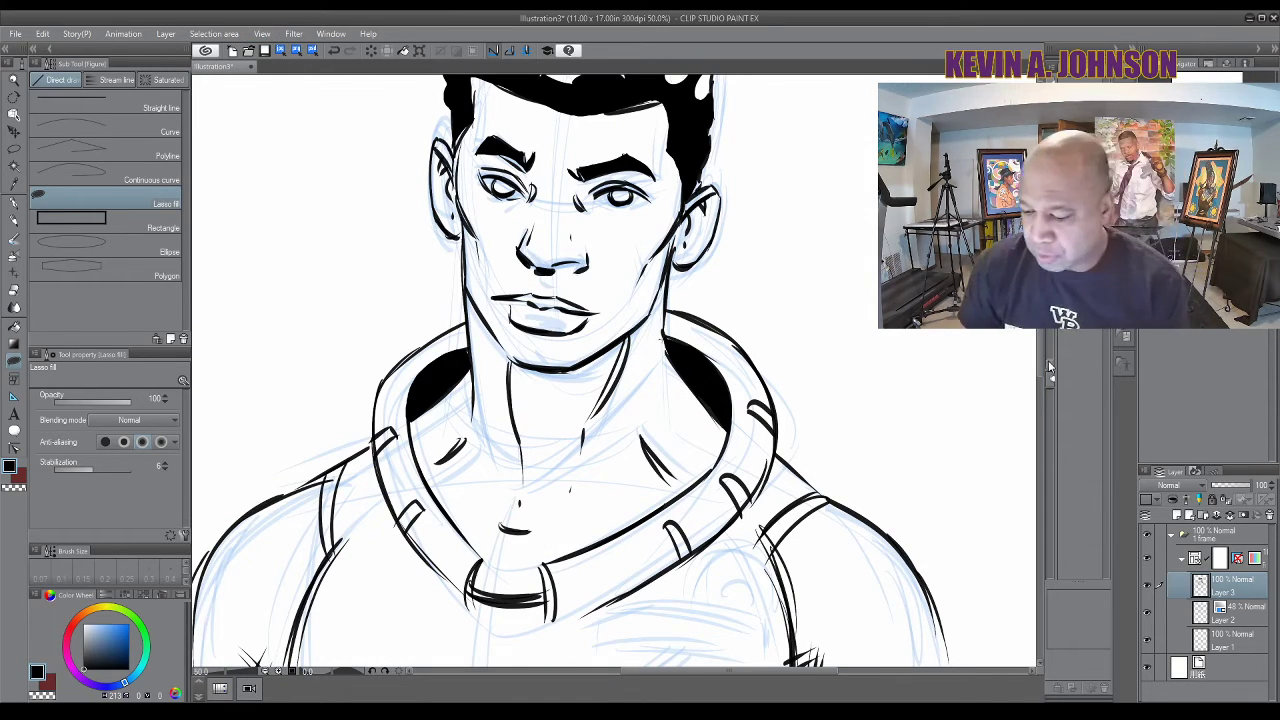
drag(1039, 372, 1039, 343)
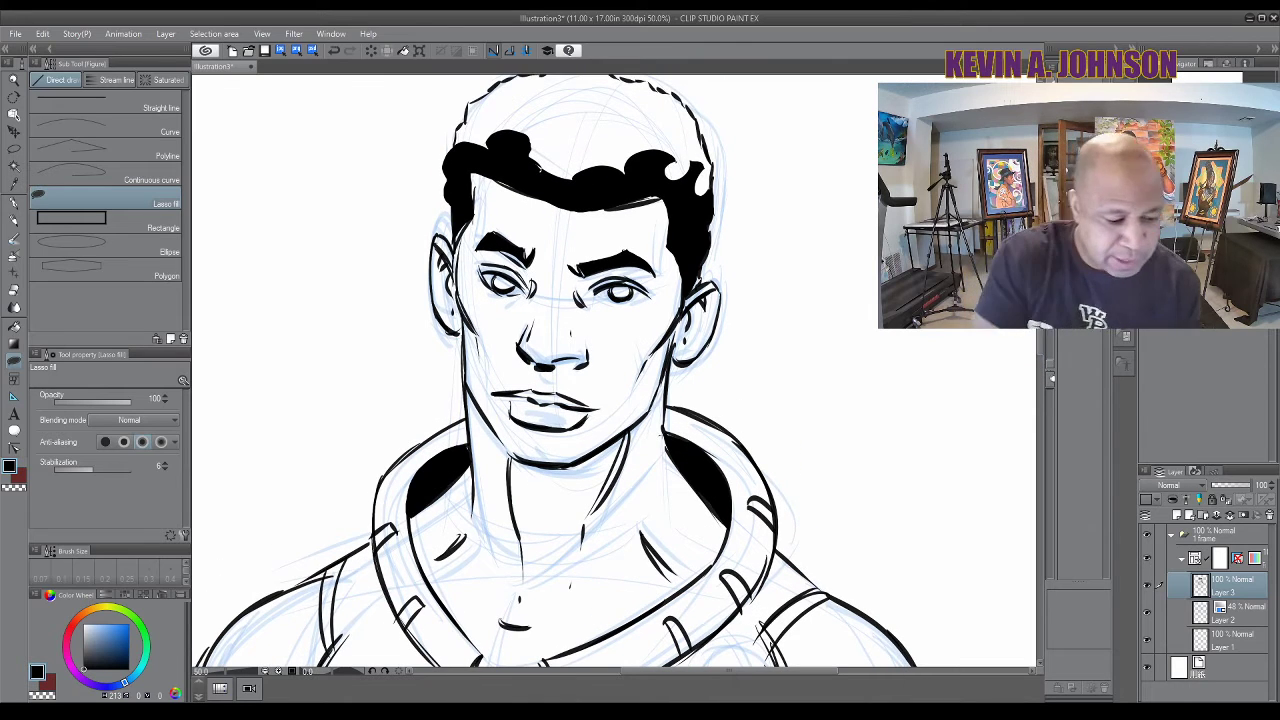
key(p)
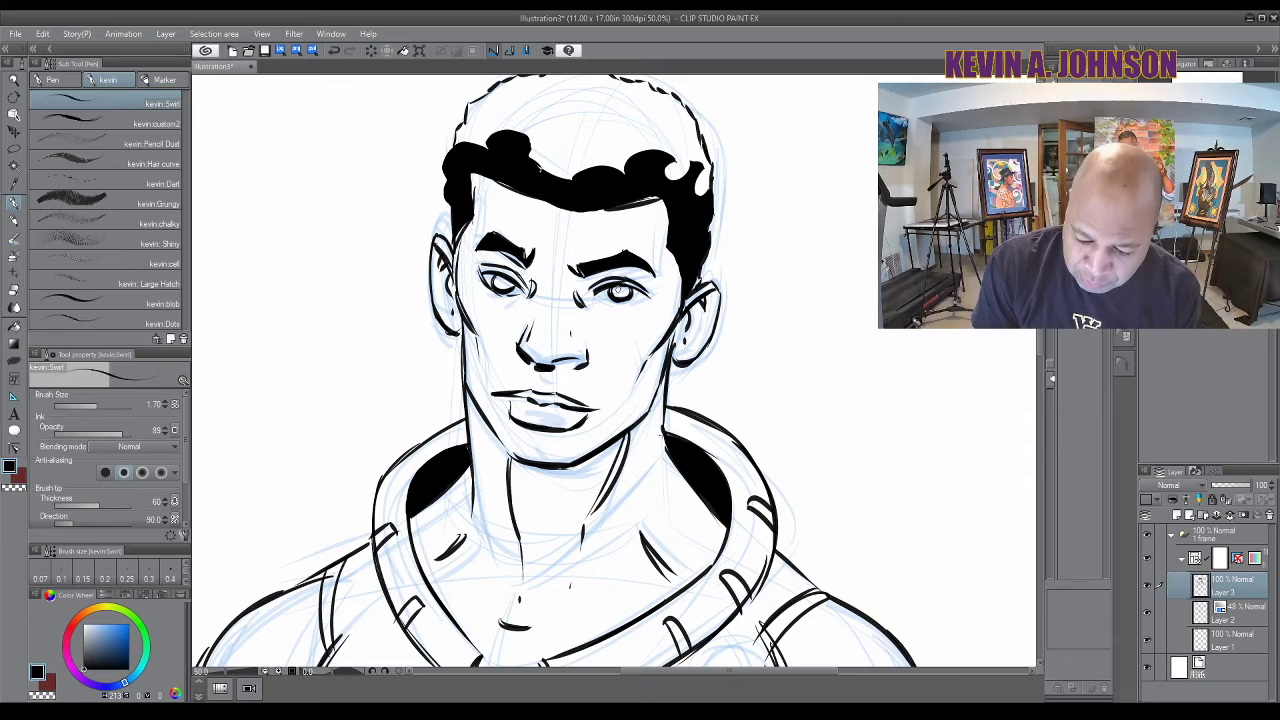
key(bracketleft)
key(bracketleft)
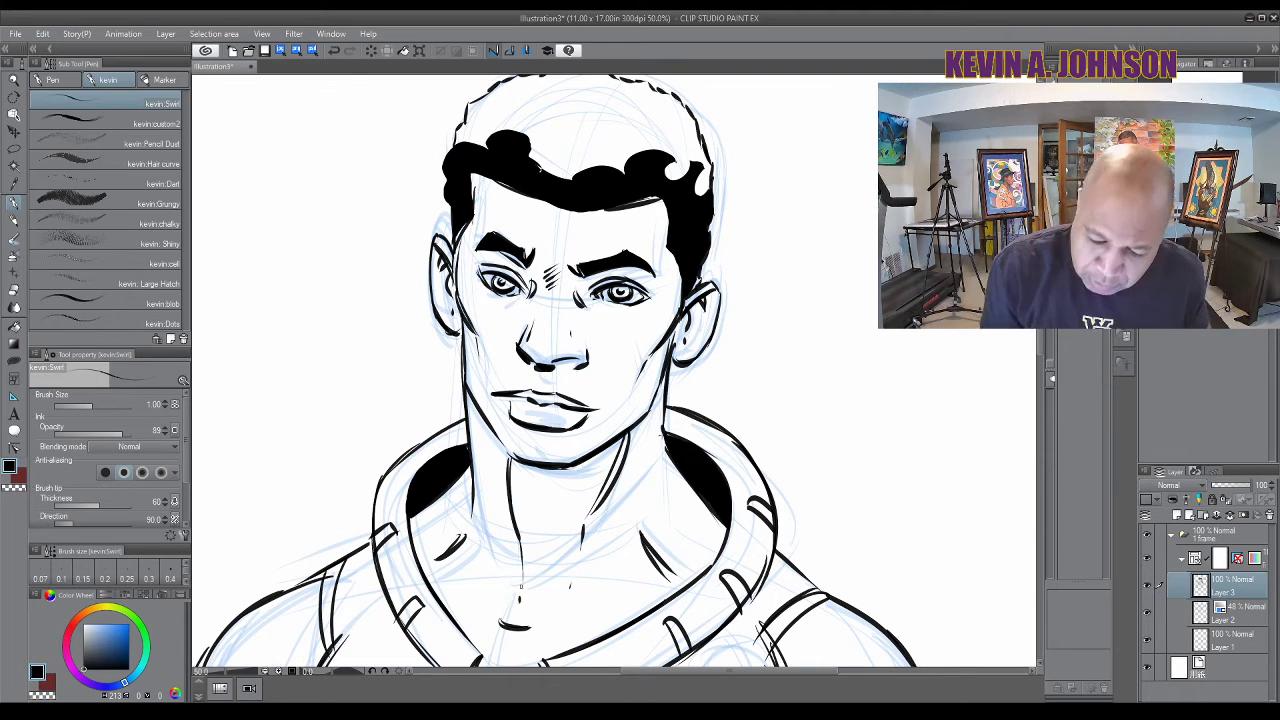
Add fine accent strokes to both cheeks, the chin, the forehead above one eyebrow, and the lower lip
drag(636, 355, 639, 371)
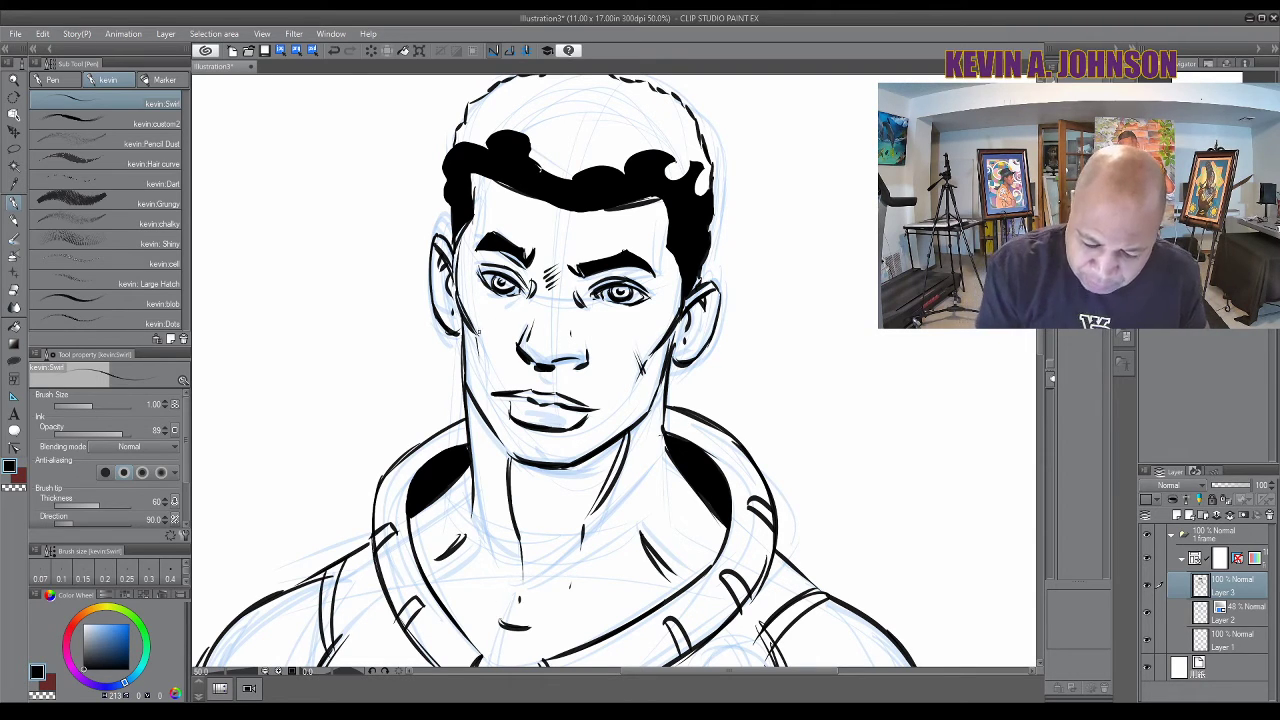
drag(474, 332, 480, 350)
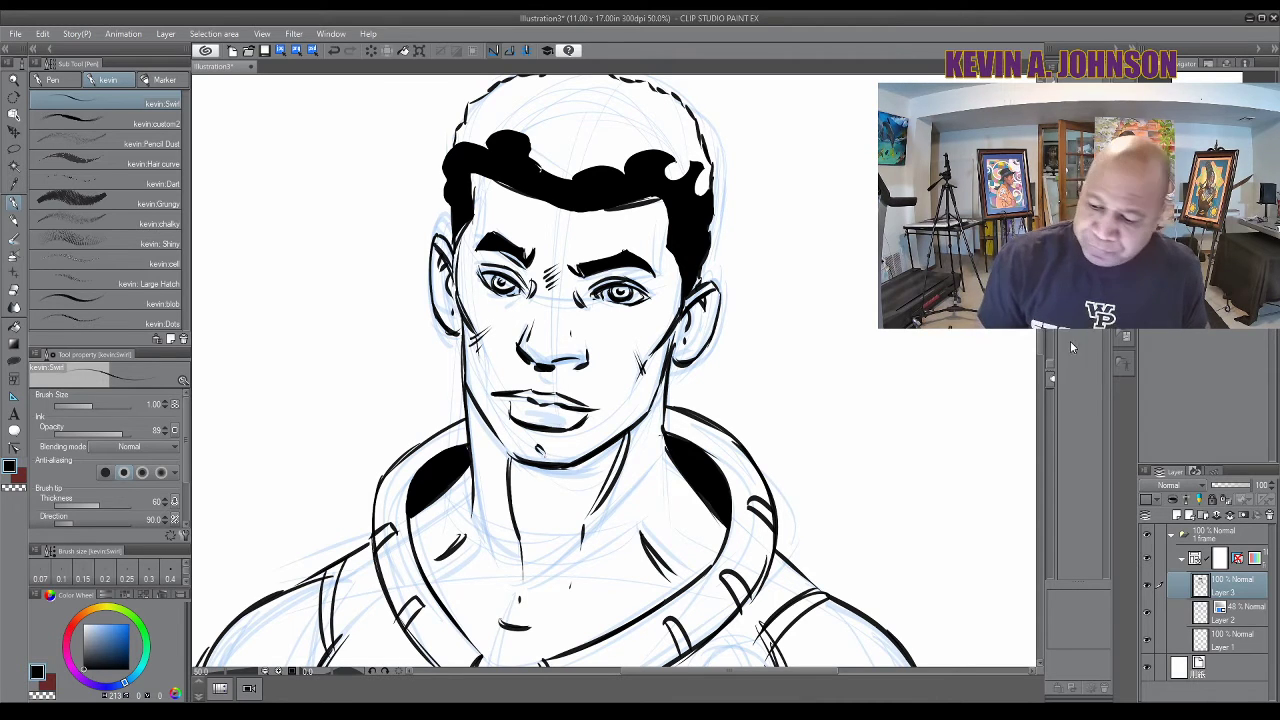
scroll(1040, 370, down, 2)
scroll(1040, 370, up, 3)
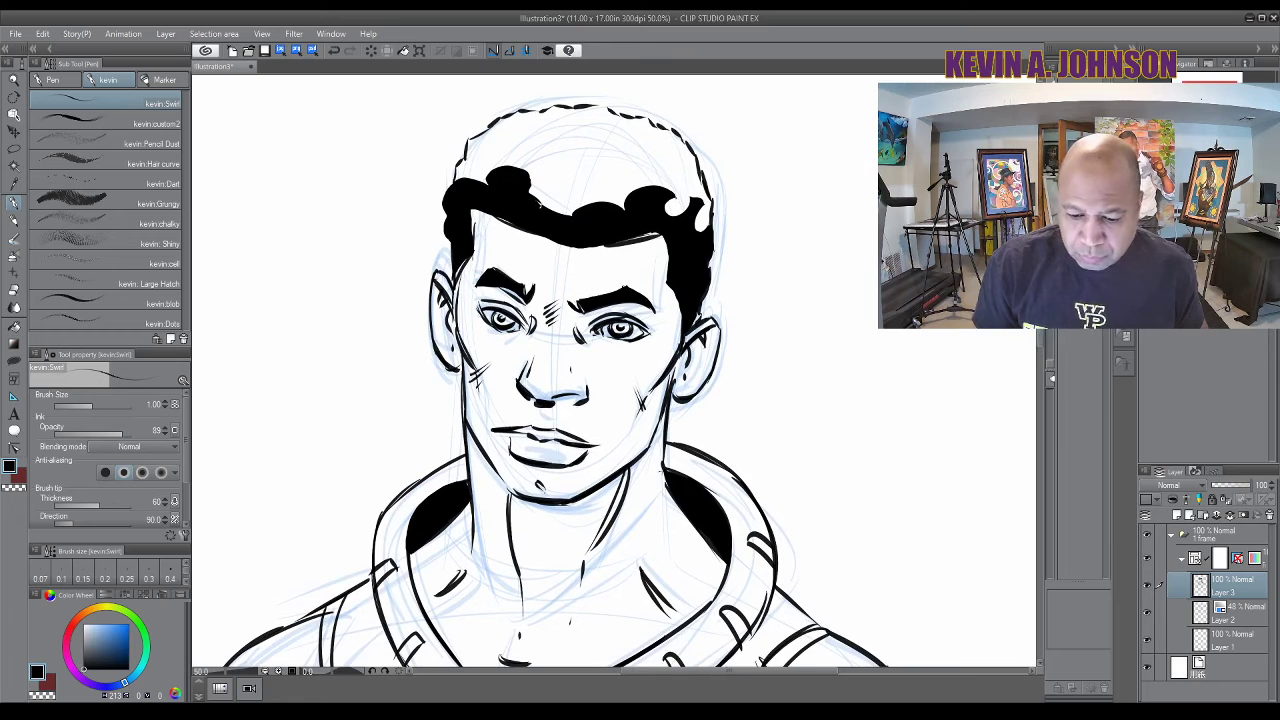
drag(607, 265, 575, 272)
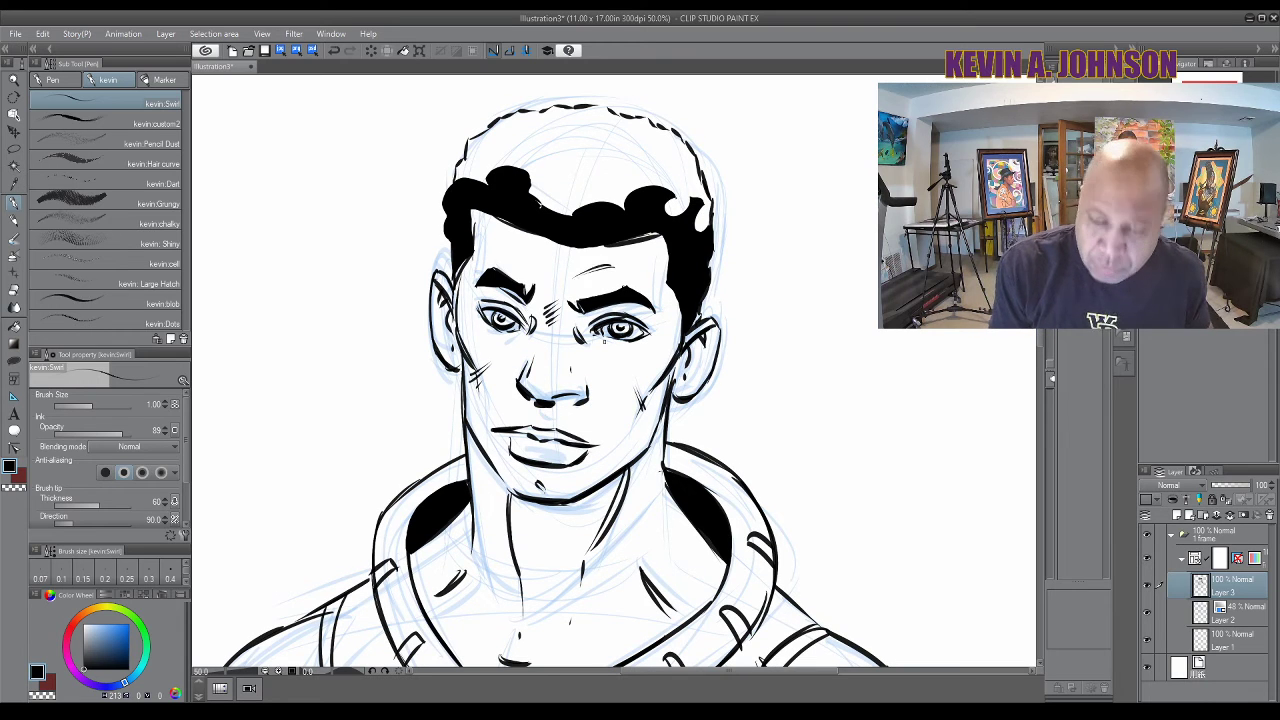
scroll(1040, 340, down, 3)
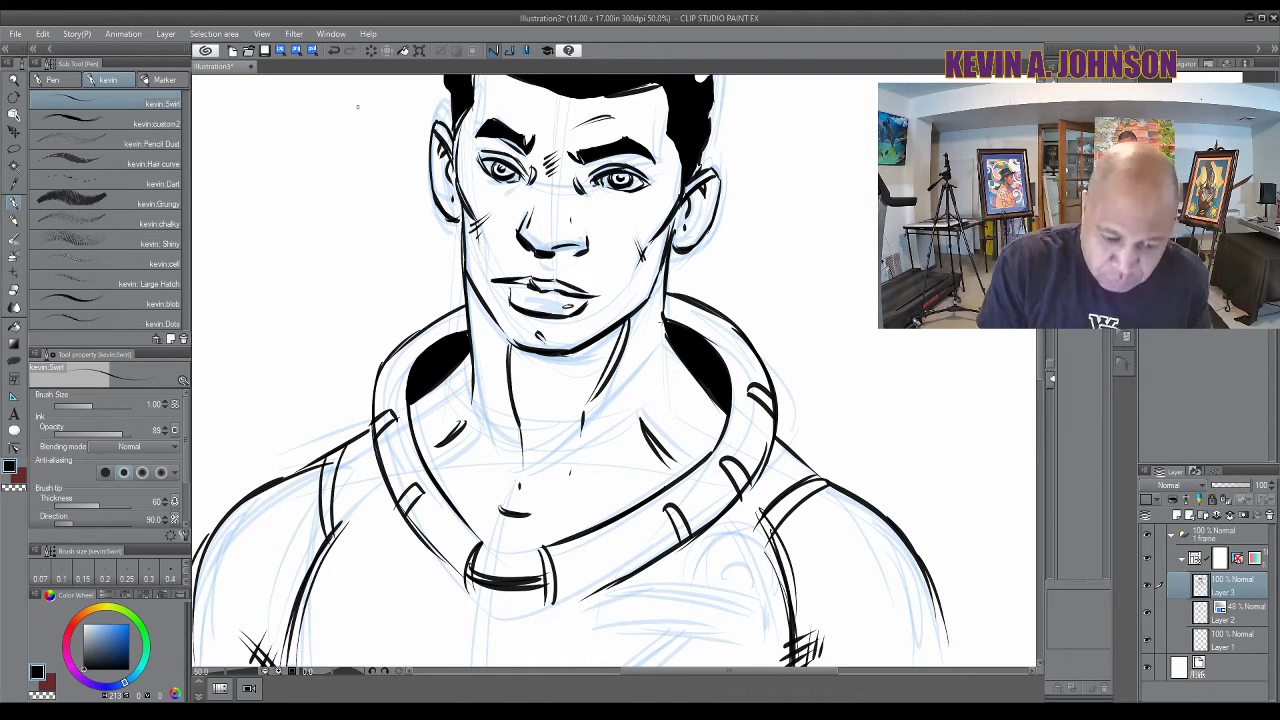
key(ctrl+plus)
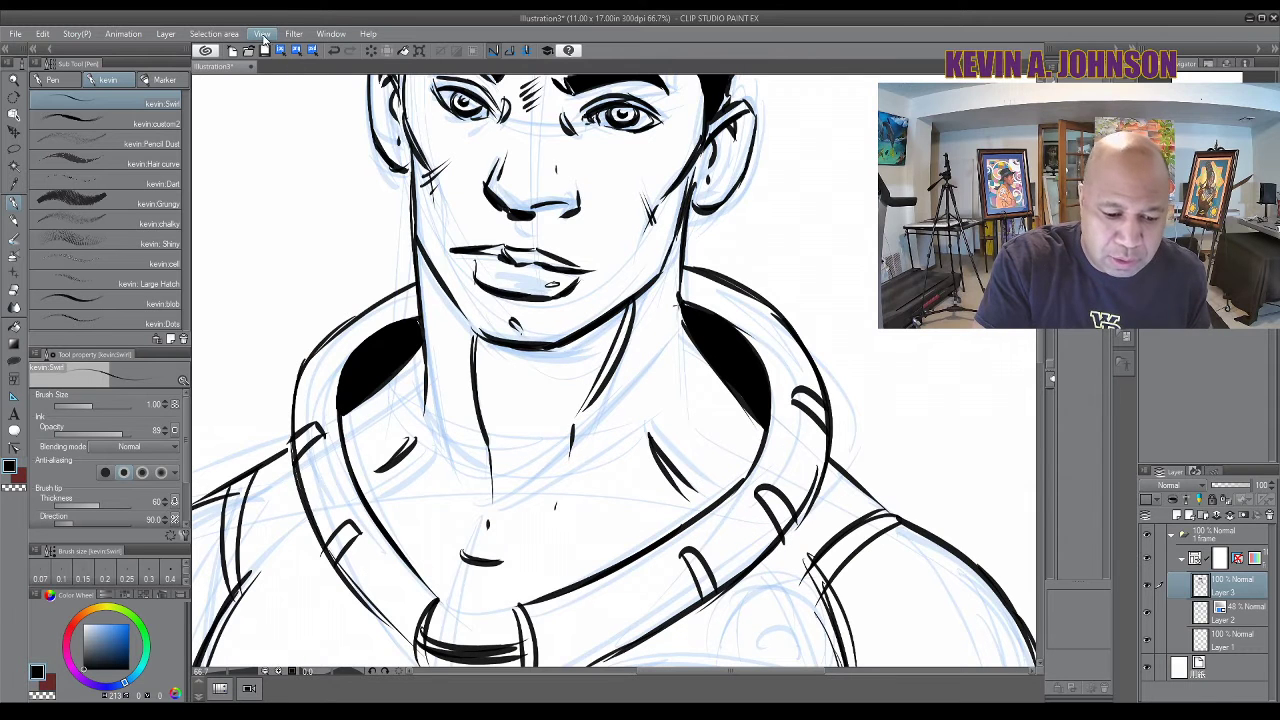
Ink a numeral 1 patch on each shoulder, and the chest's centre line with short diagonal hatching across its upper end
key(ctrl+minus)
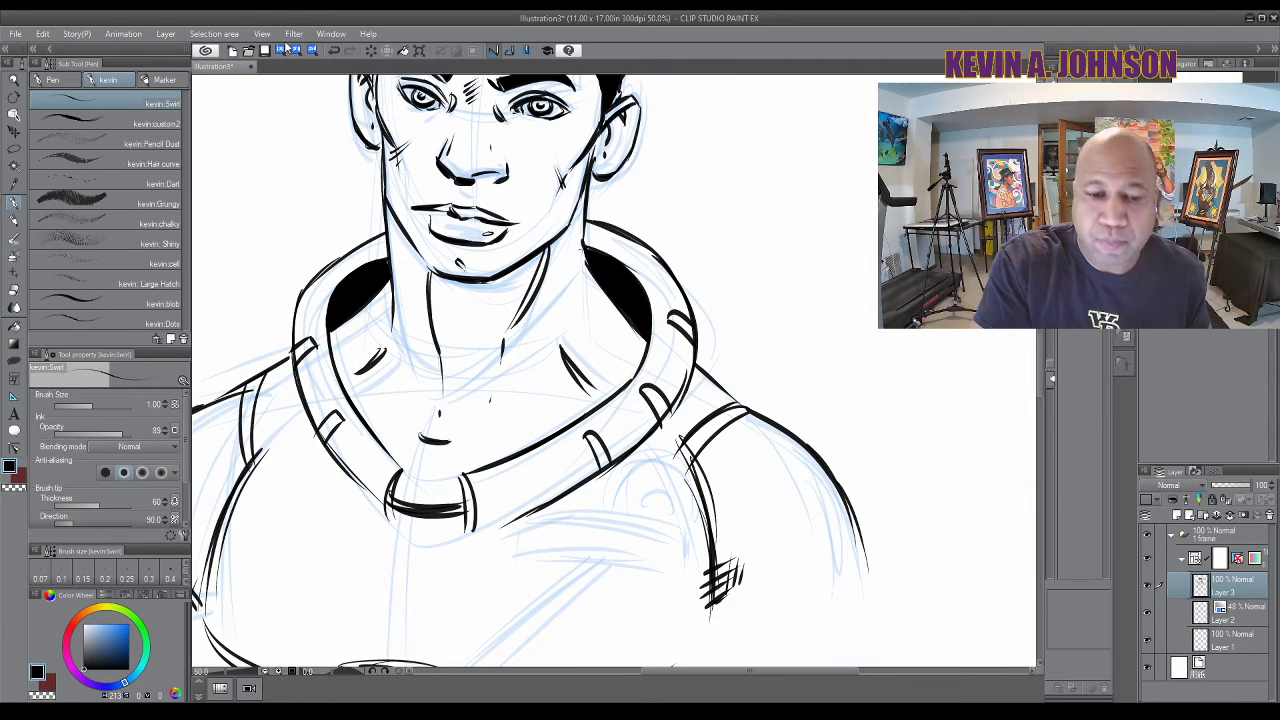
key(ctrl+minus)
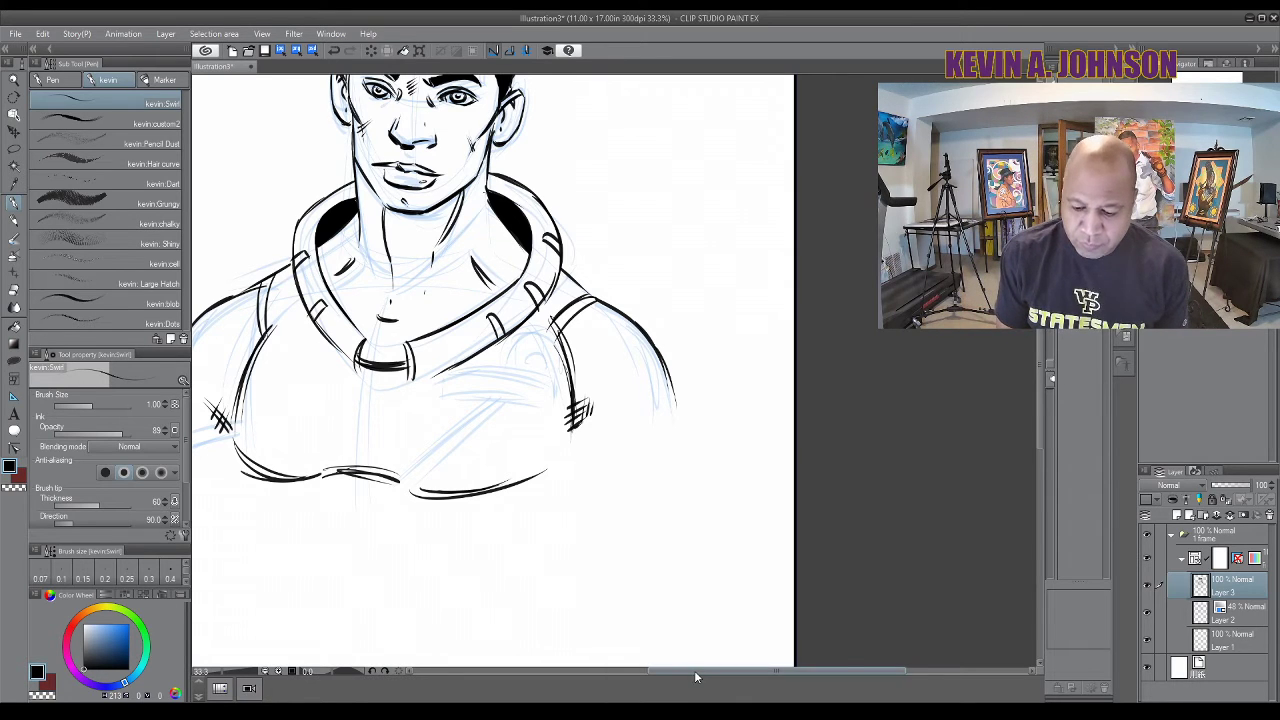
drag(694, 670, 642, 670)
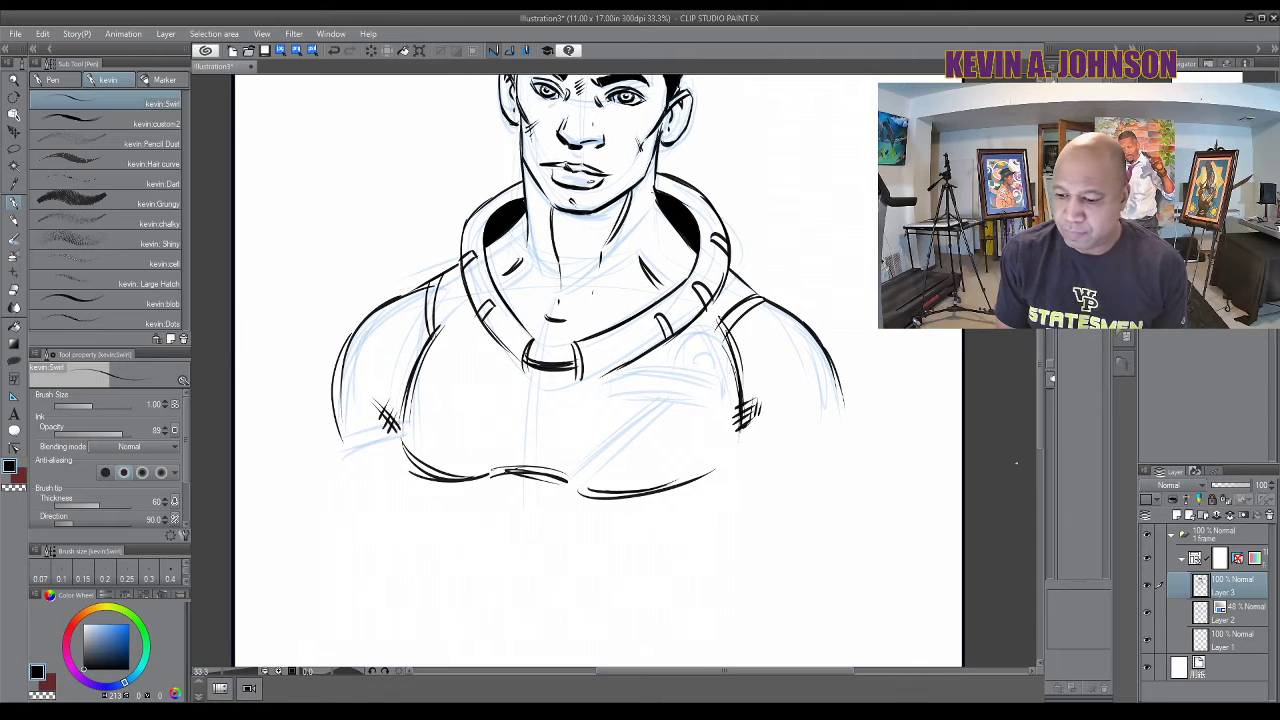
scroll(1035, 410, up, 3)
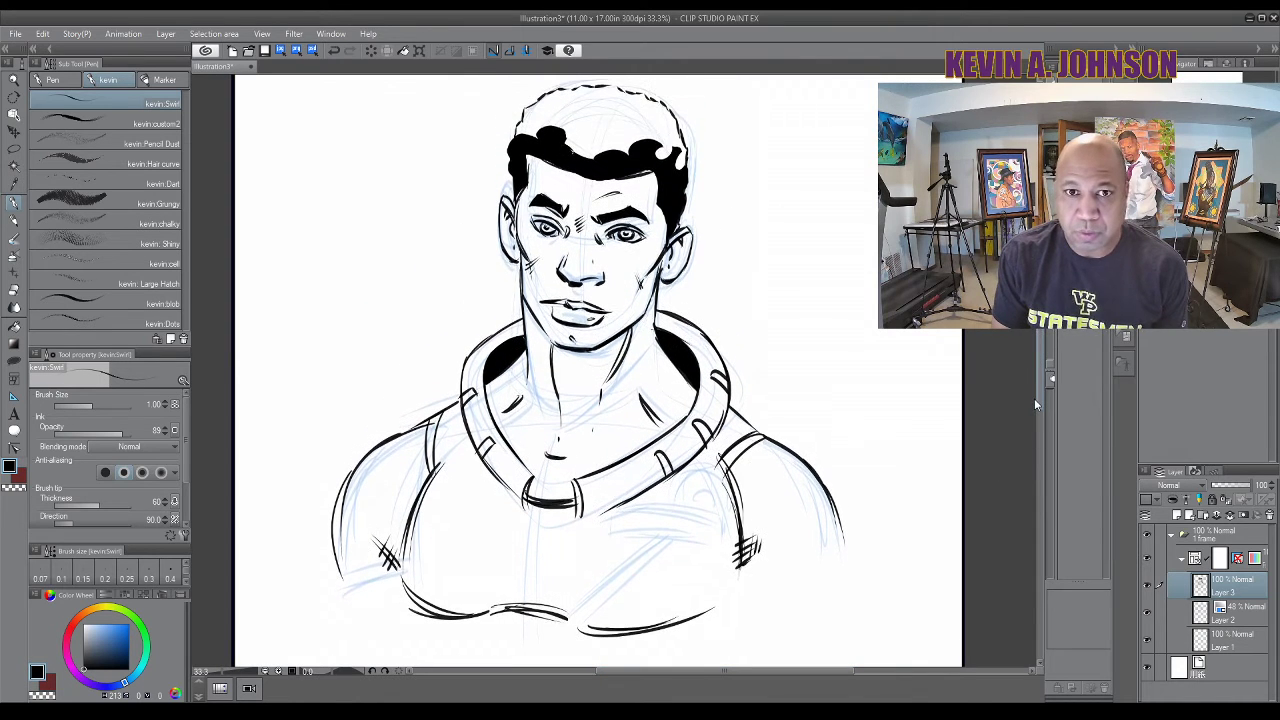
scroll(1034, 398, down, 1)
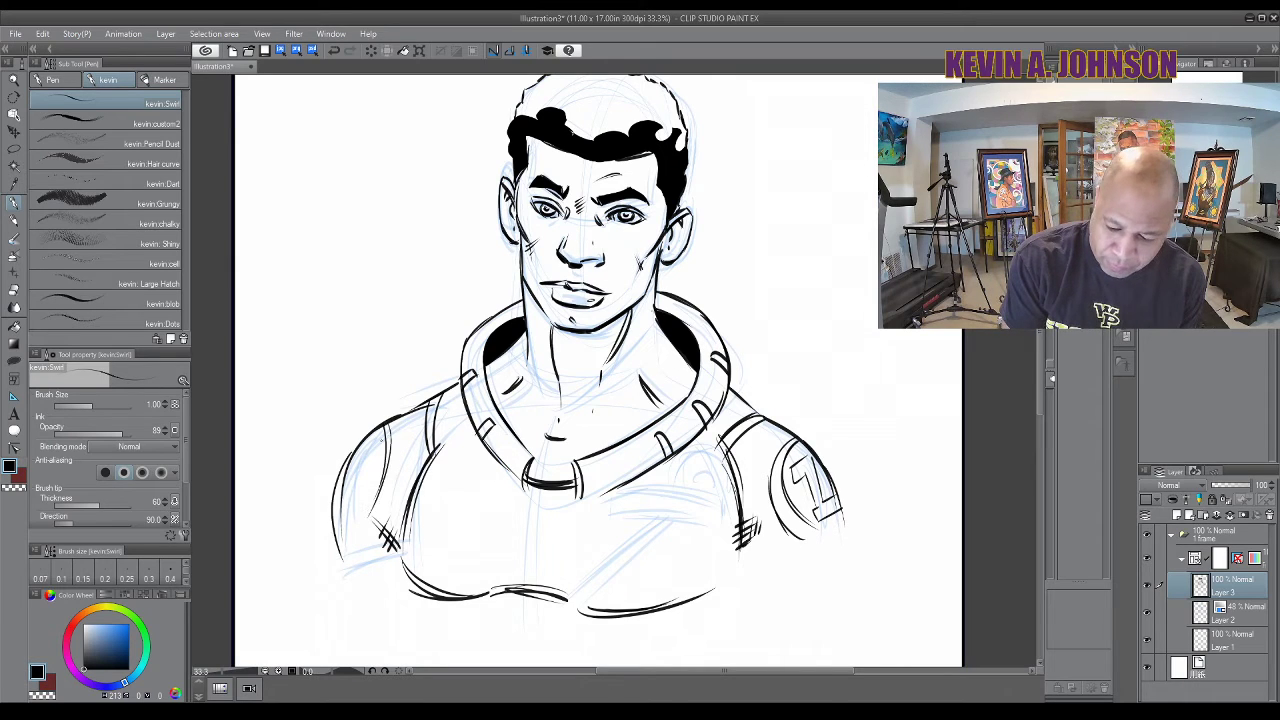
drag(374, 443, 364, 487)
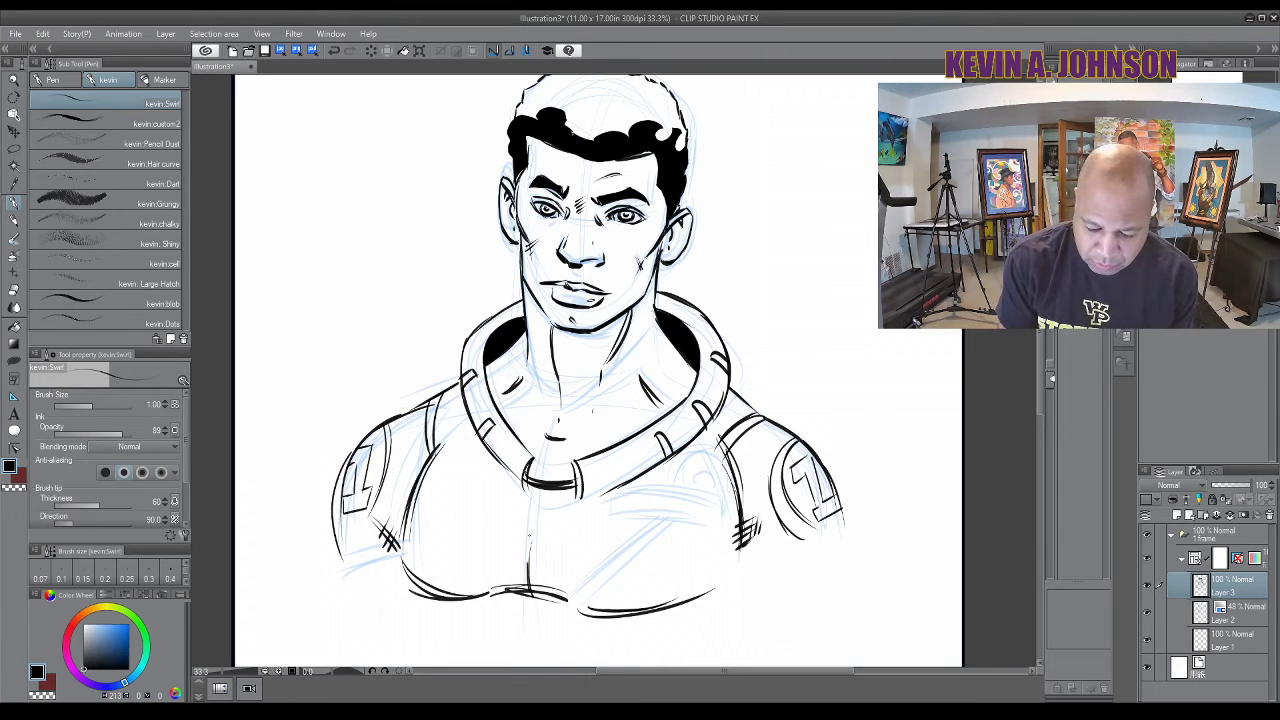
mouse_move(530, 534)
mouse_down()
mouse_move(528, 568)
mouse_move(547, 521)
mouse_up()
drag(514, 533, 545, 515)
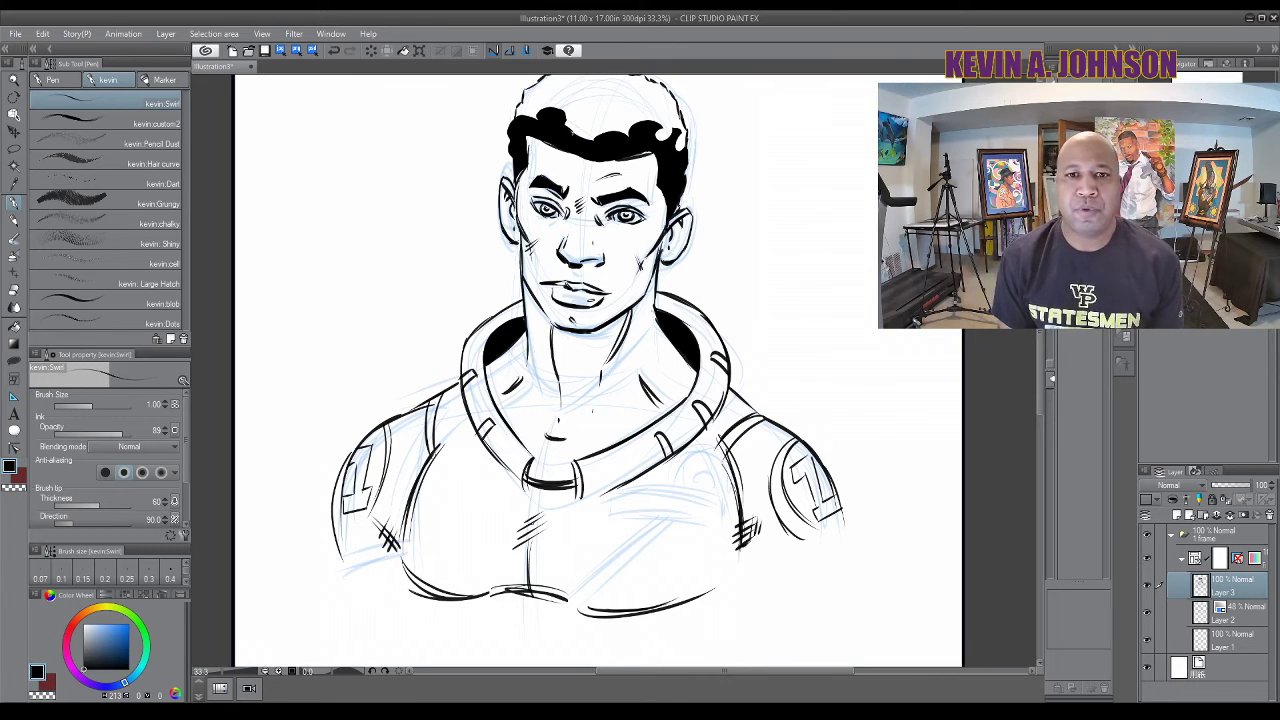
Fill the shadow under the chin across the front of the neck with solid black using Lasso fill
scroll(1038, 415, down, 2)
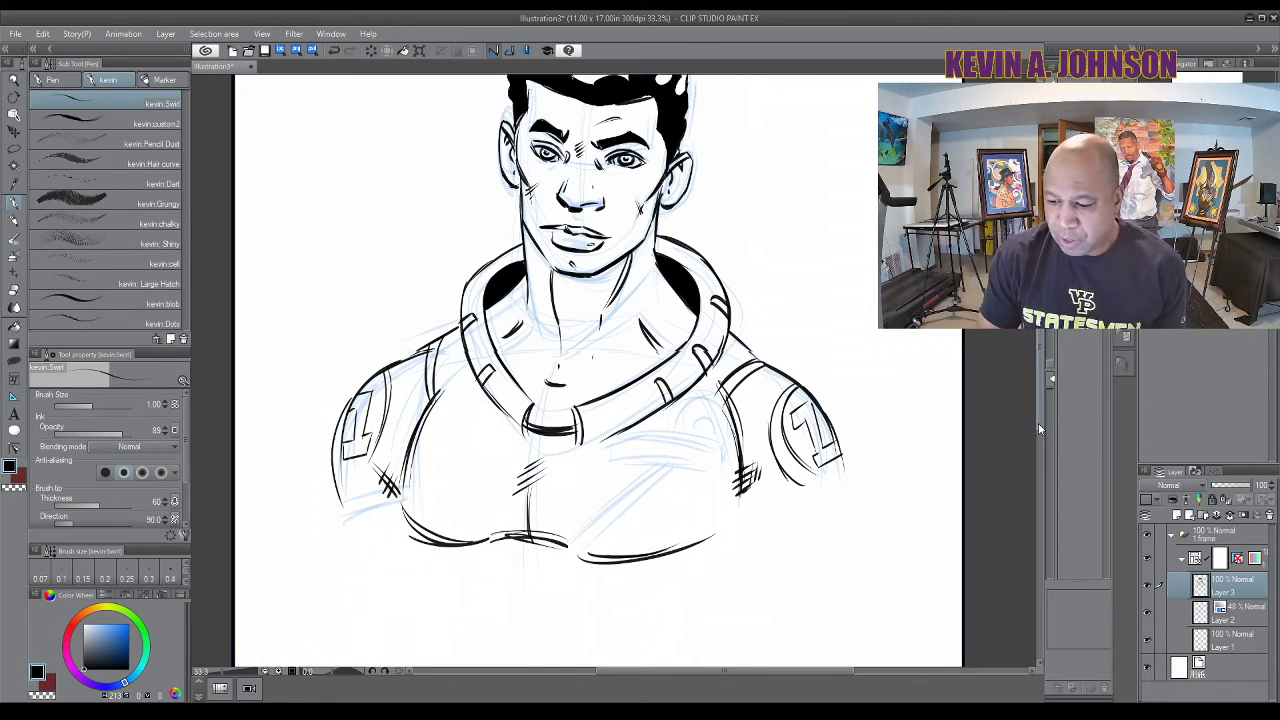
scroll(1038, 423, up, 5)
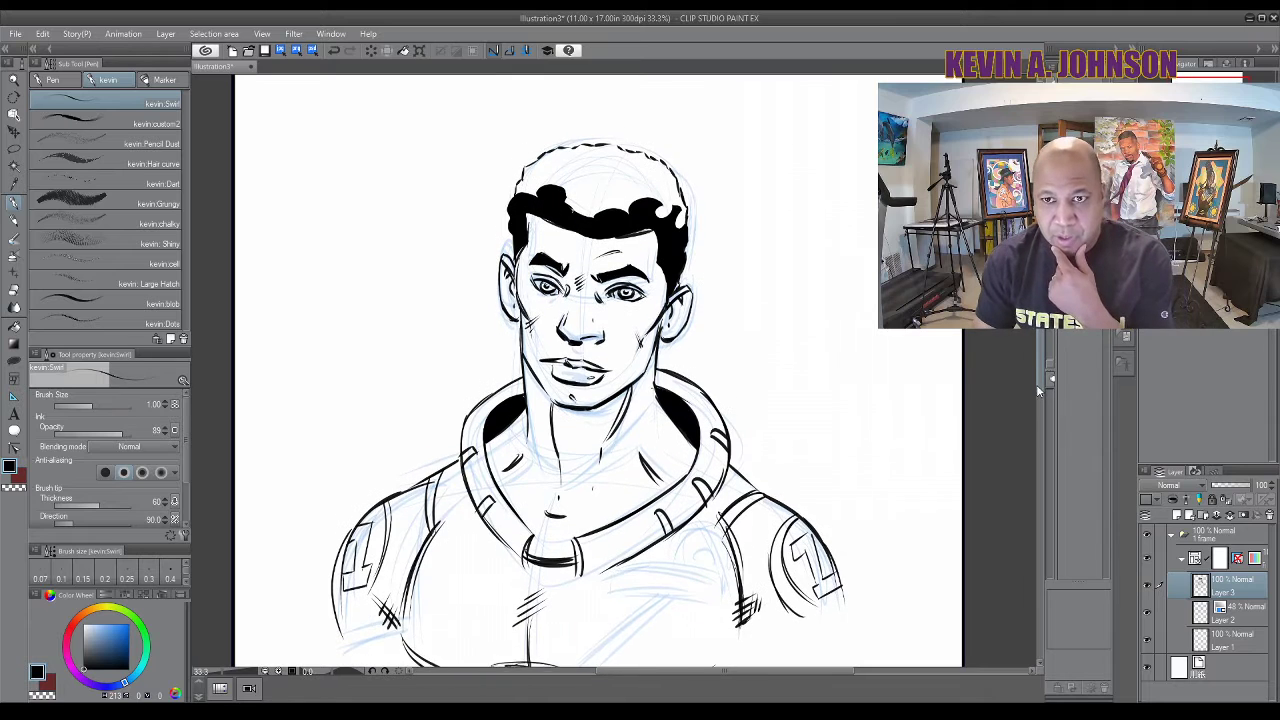
scroll(1036, 390, down, 3)
scroll(1040, 395, up, 3)
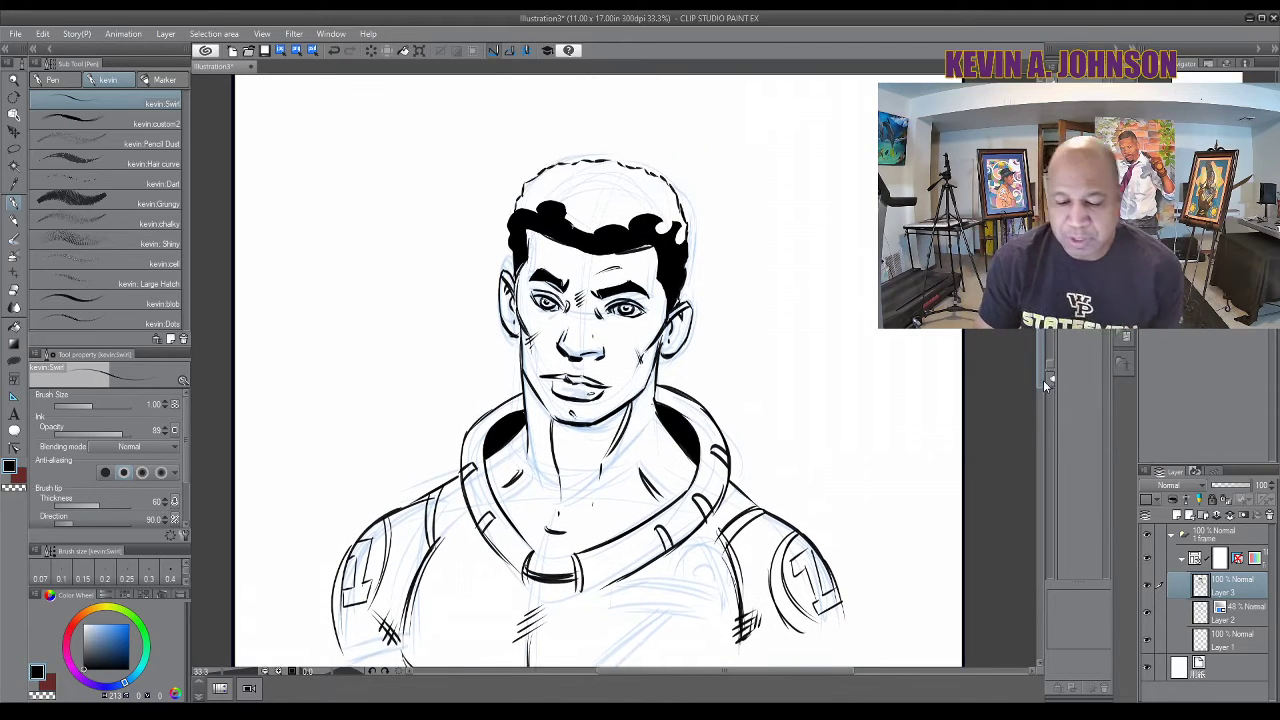
scroll(1043, 380, up, 1)
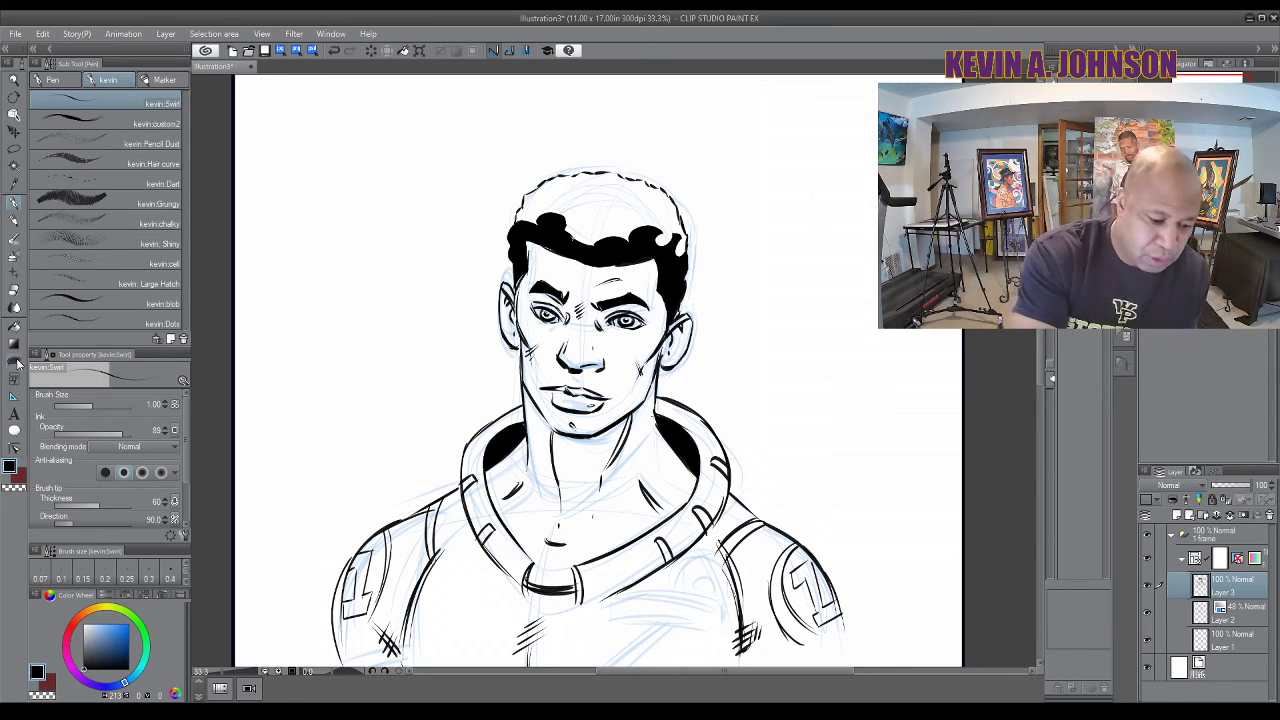
key(u)
drag(549, 424, 563, 484)
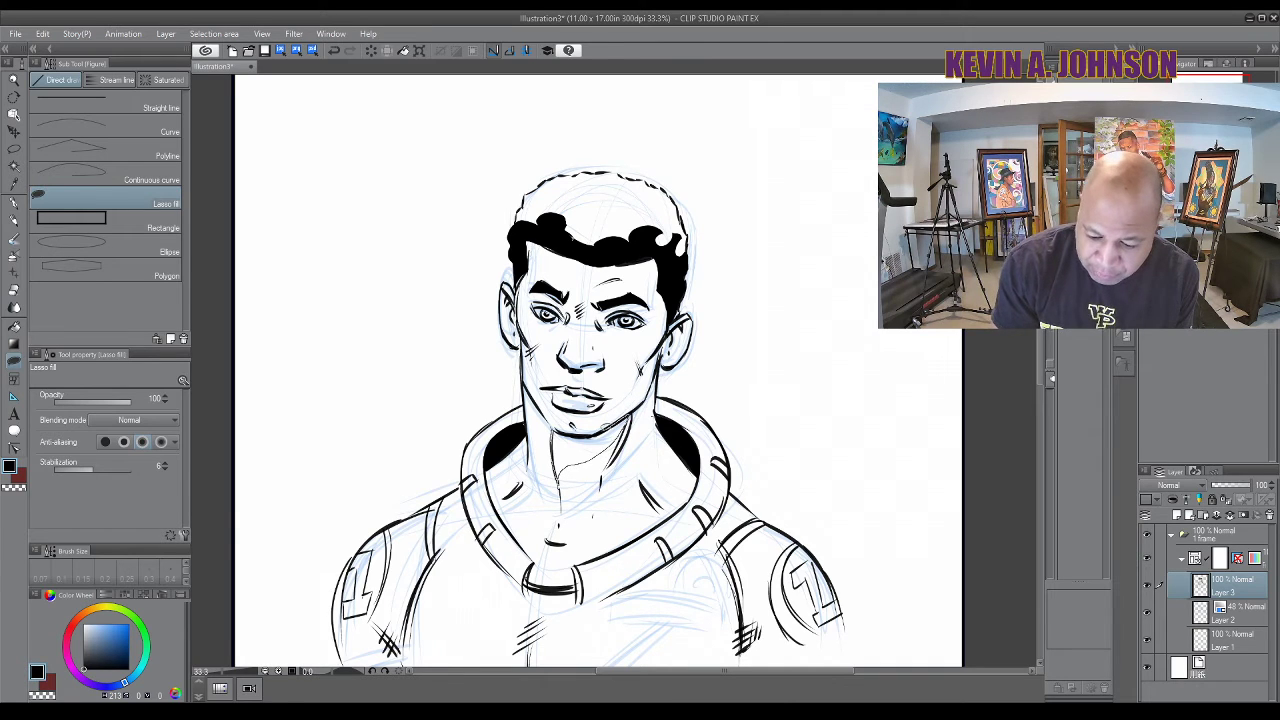
drag(556, 425, 549, 428)
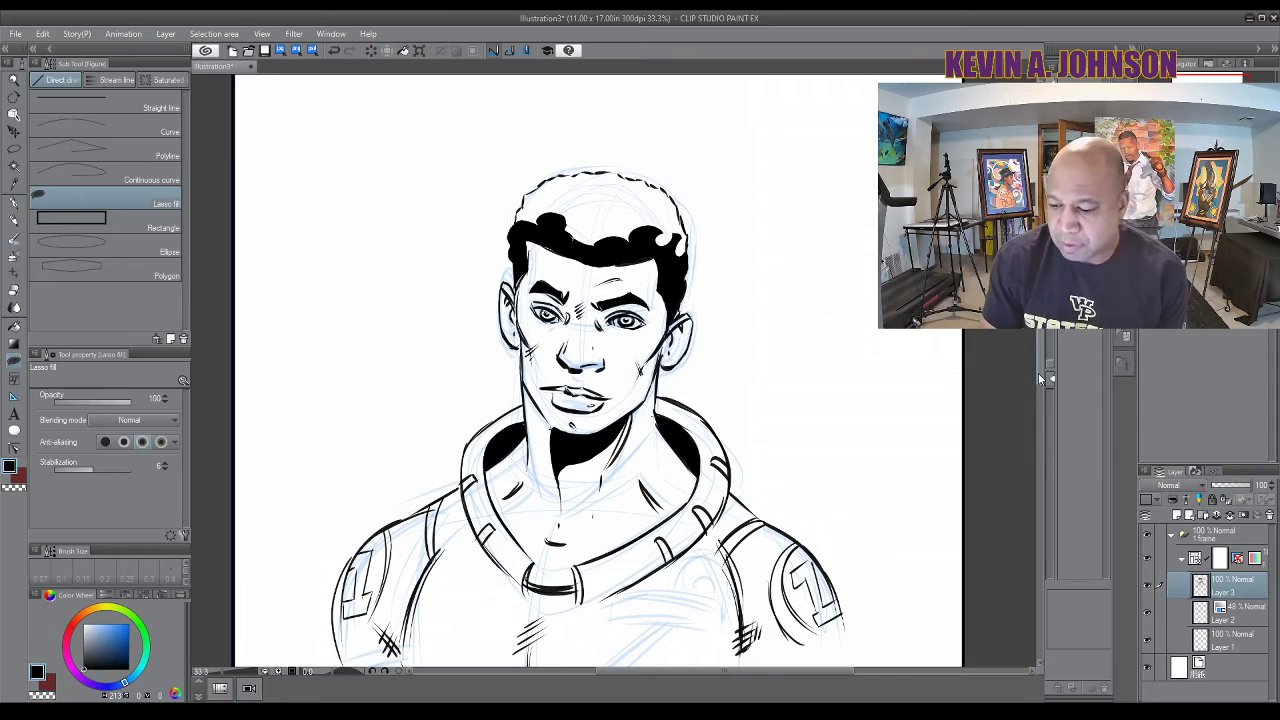
Hatch the lower edge of the neck shadow and cross-hatch both collarbone accents with the kevin:Swirl pen
scroll(1034, 421, down, 3)
scroll(1032, 412, up, 1)
scroll(1030, 404, up, 1)
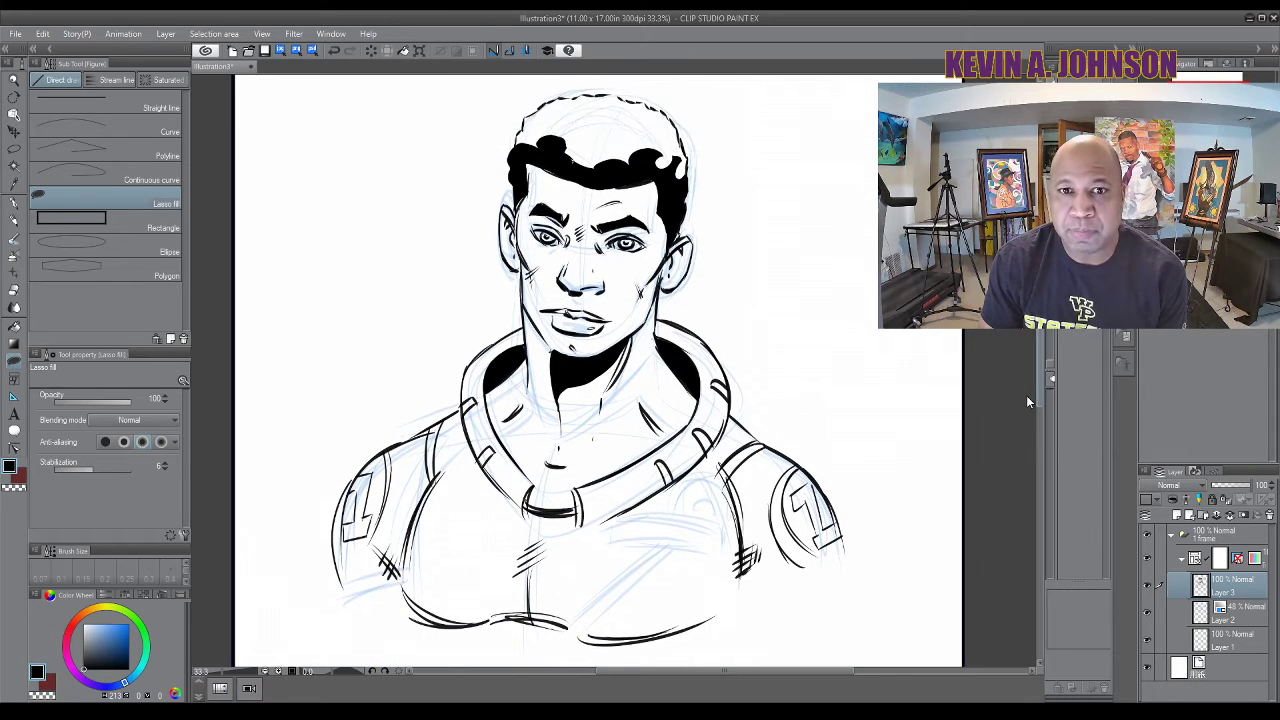
scroll(1025, 397, down, 1)
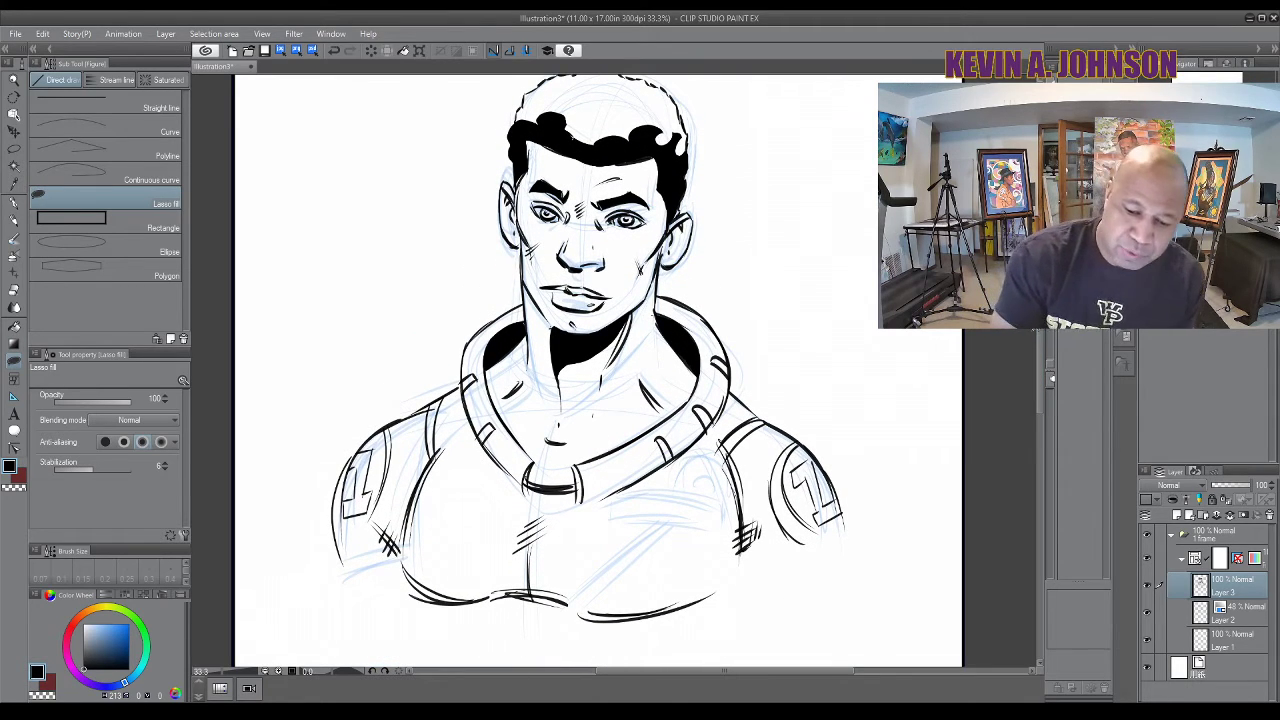
scroll(1040, 370, up, 2)
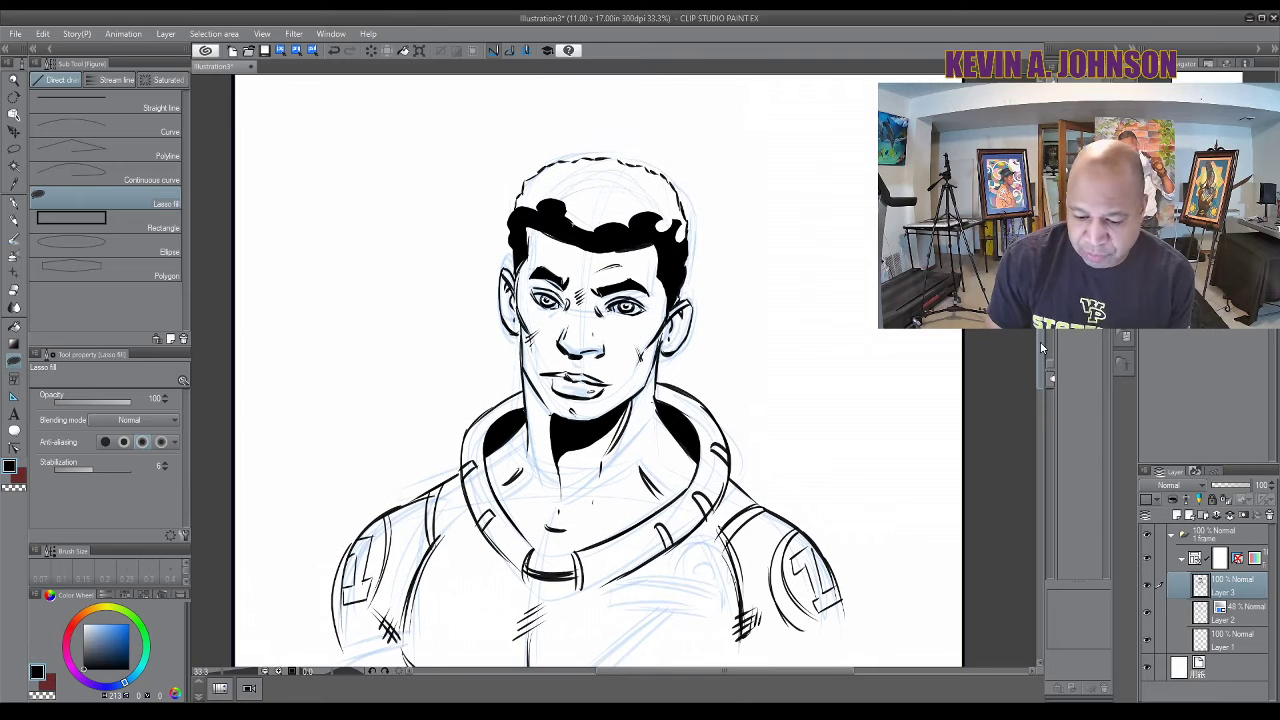
click(14, 203)
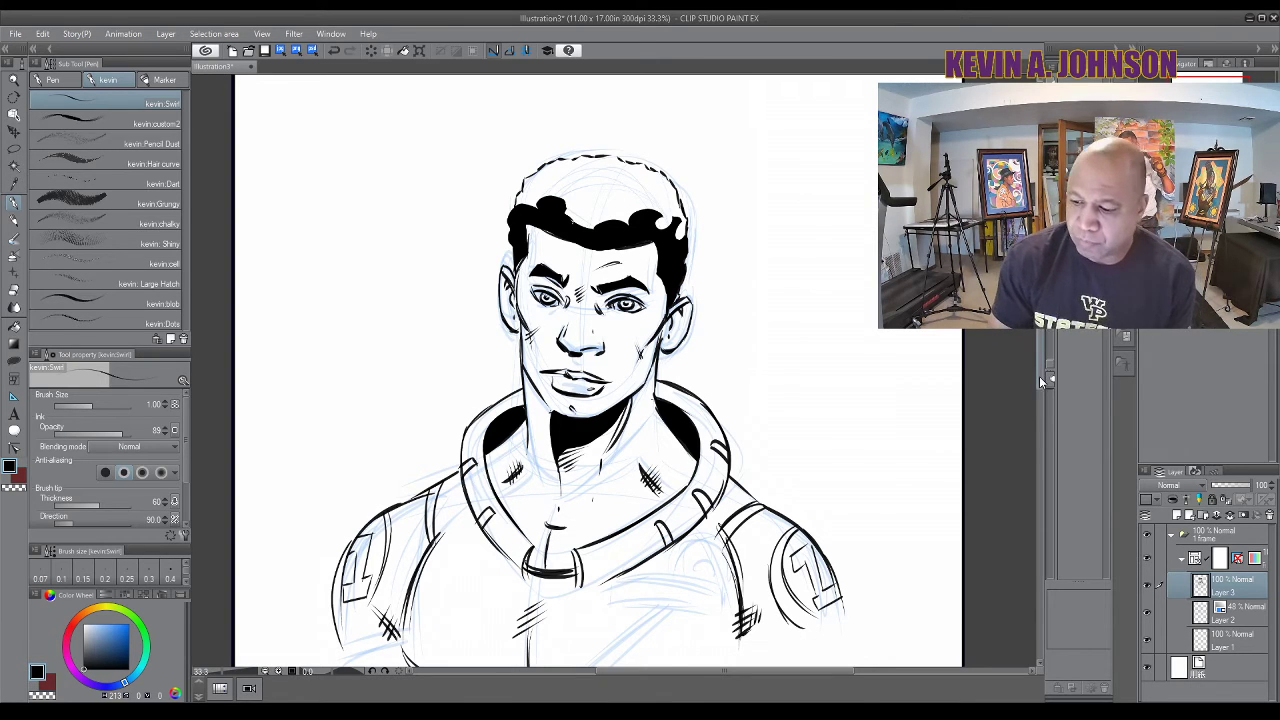
Choose the 035 - Background Stipple Shade B brush and enclose the unfilled upper part of the hair in a lasso selection
scroll(1039, 376, down, 3)
scroll(1037, 412, down, 1)
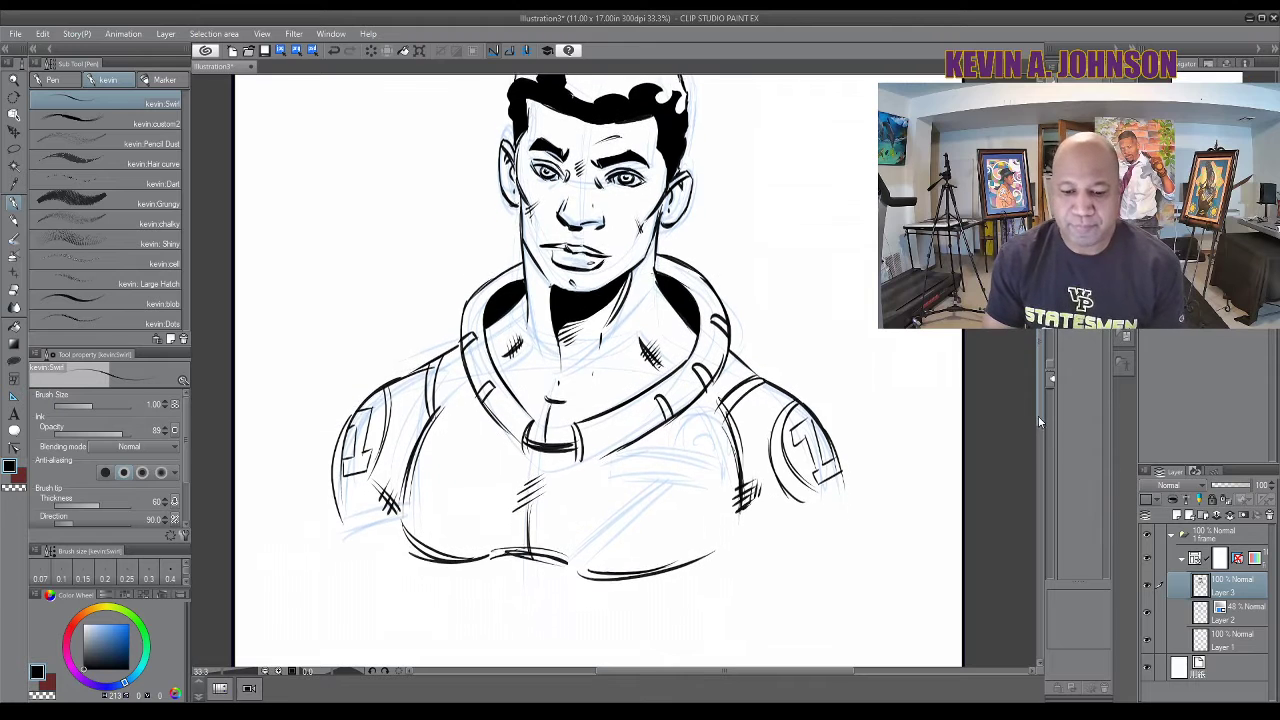
scroll(1040, 385, up, 4)
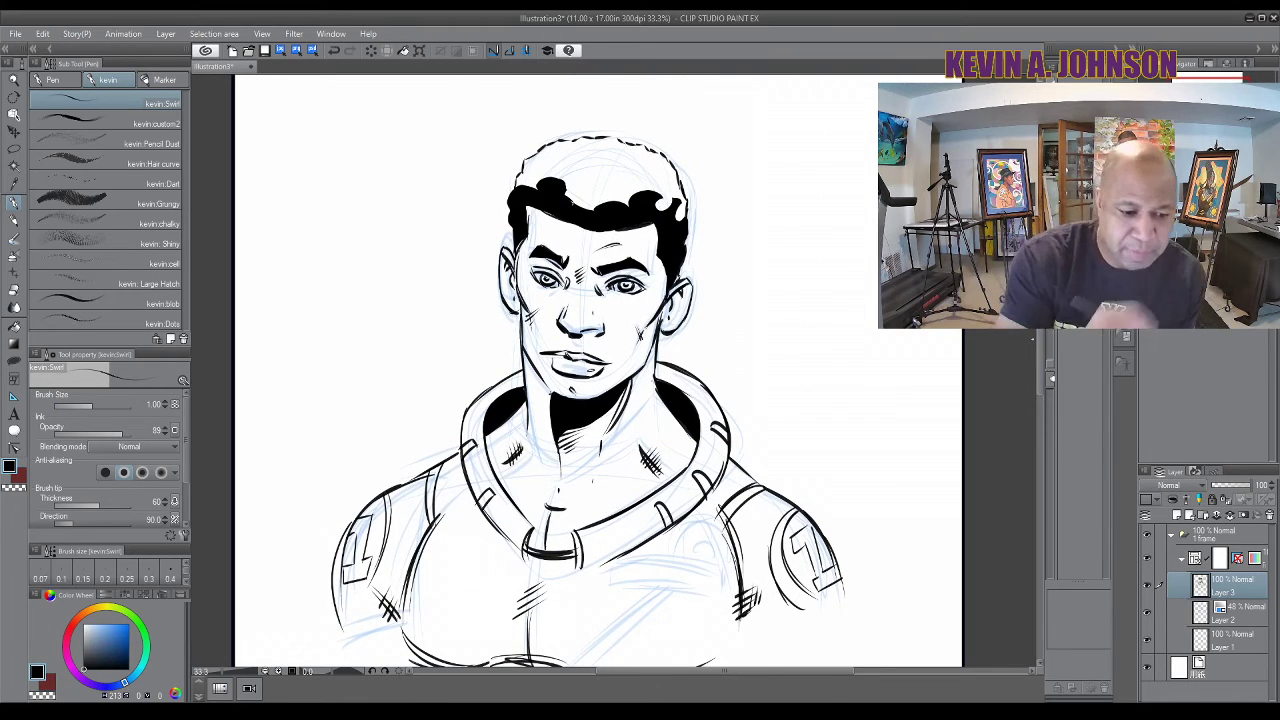
click(52, 79)
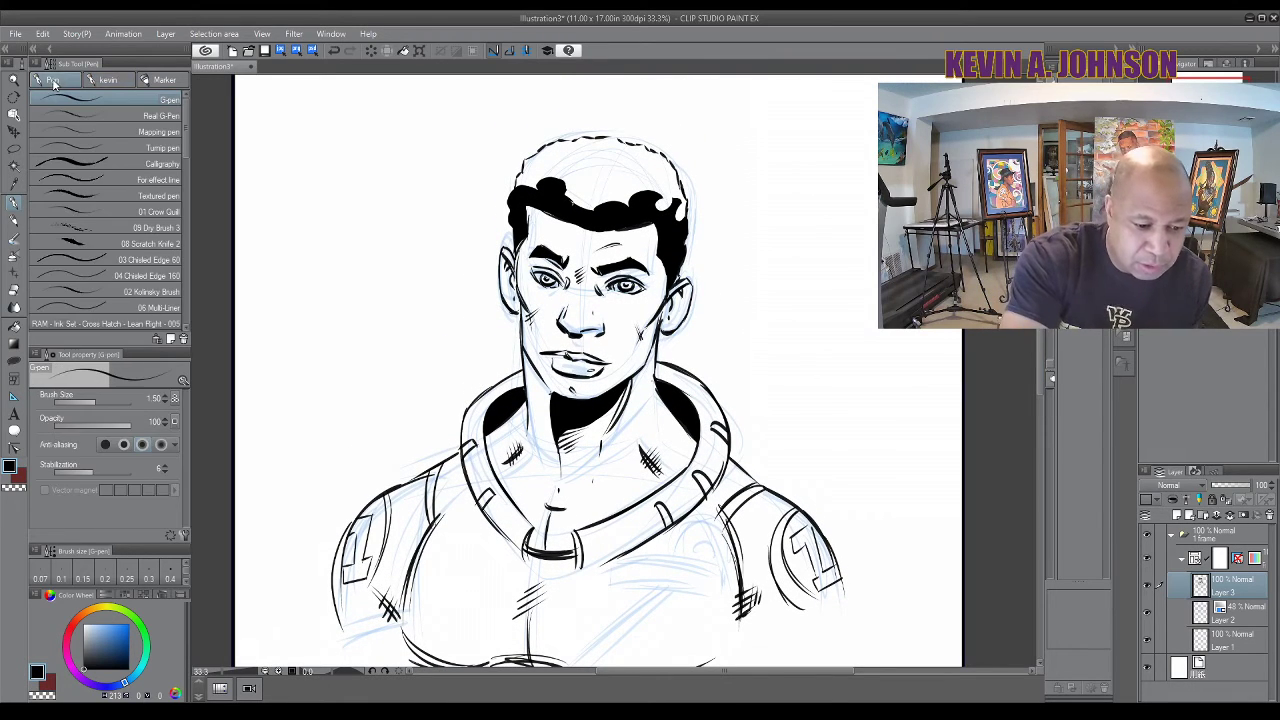
click(178, 147)
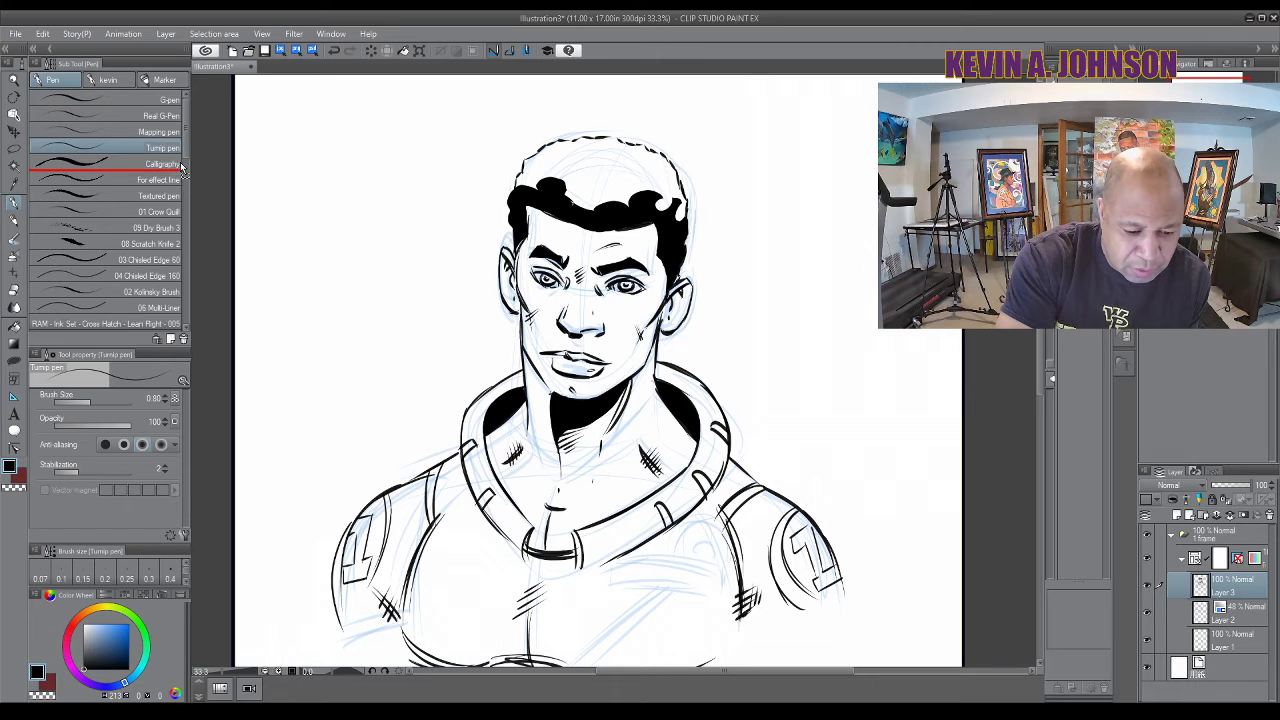
drag(182, 141, 179, 254)
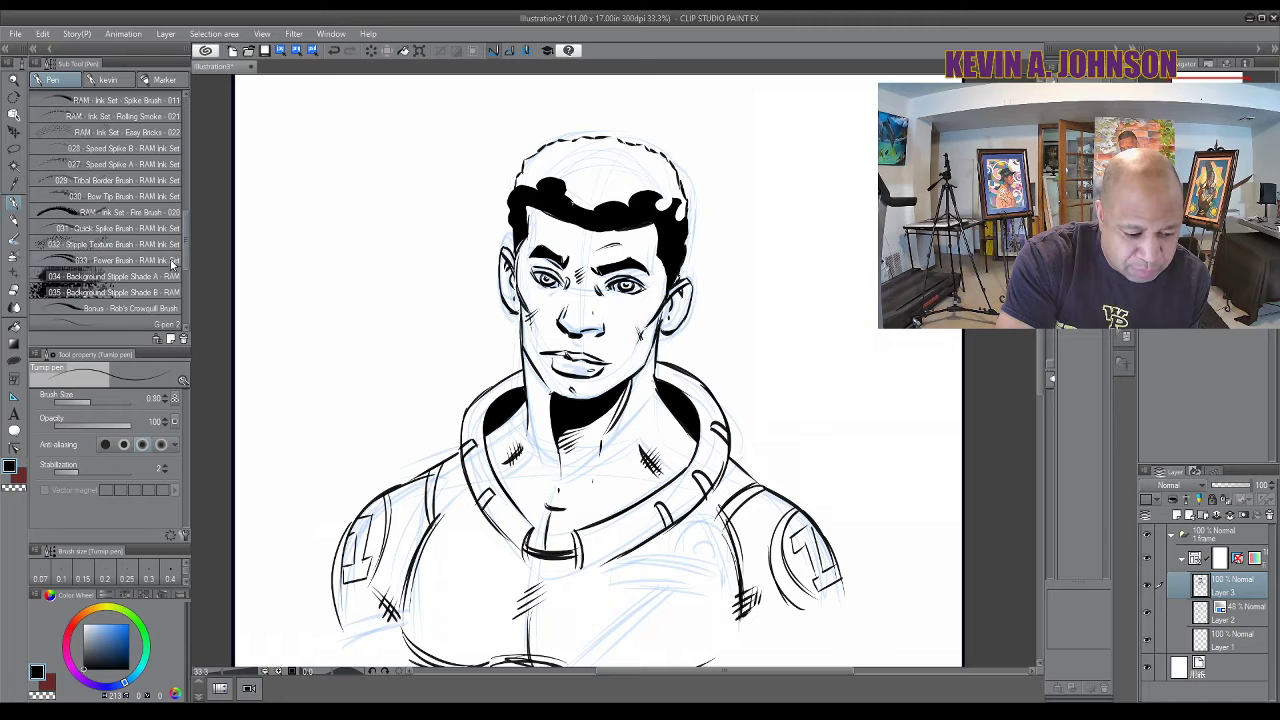
click(159, 292)
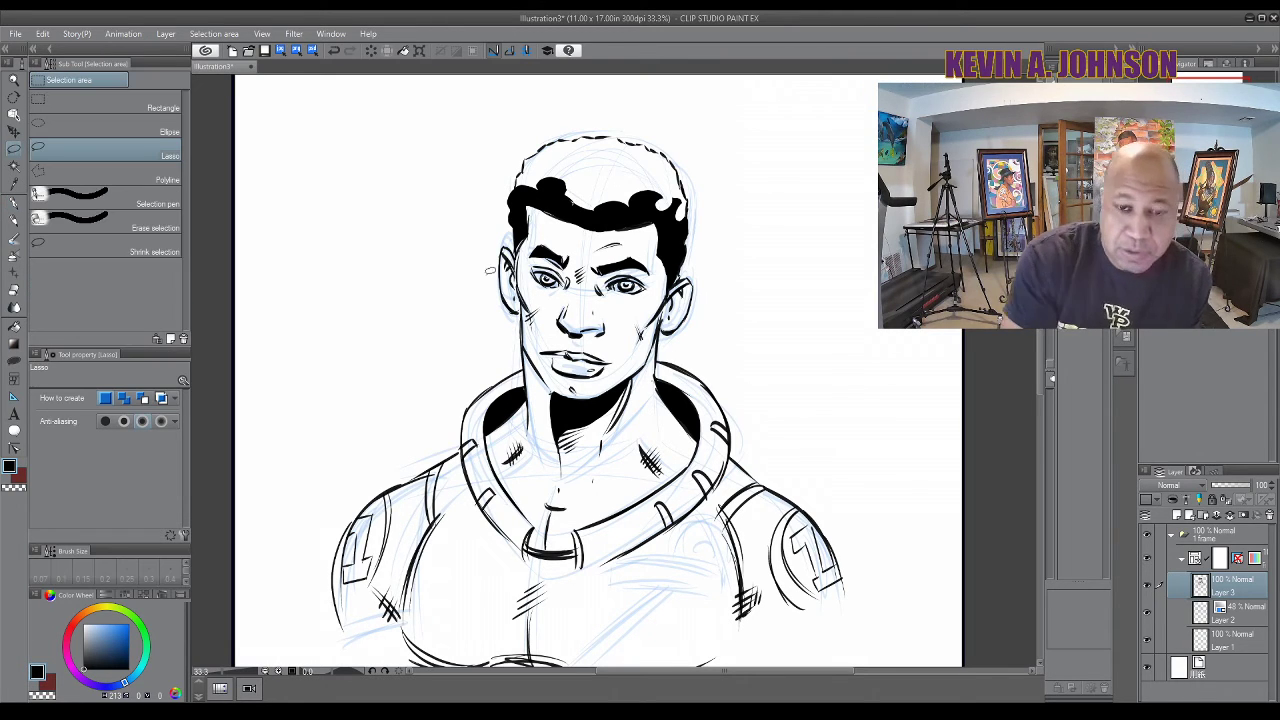
key(m)
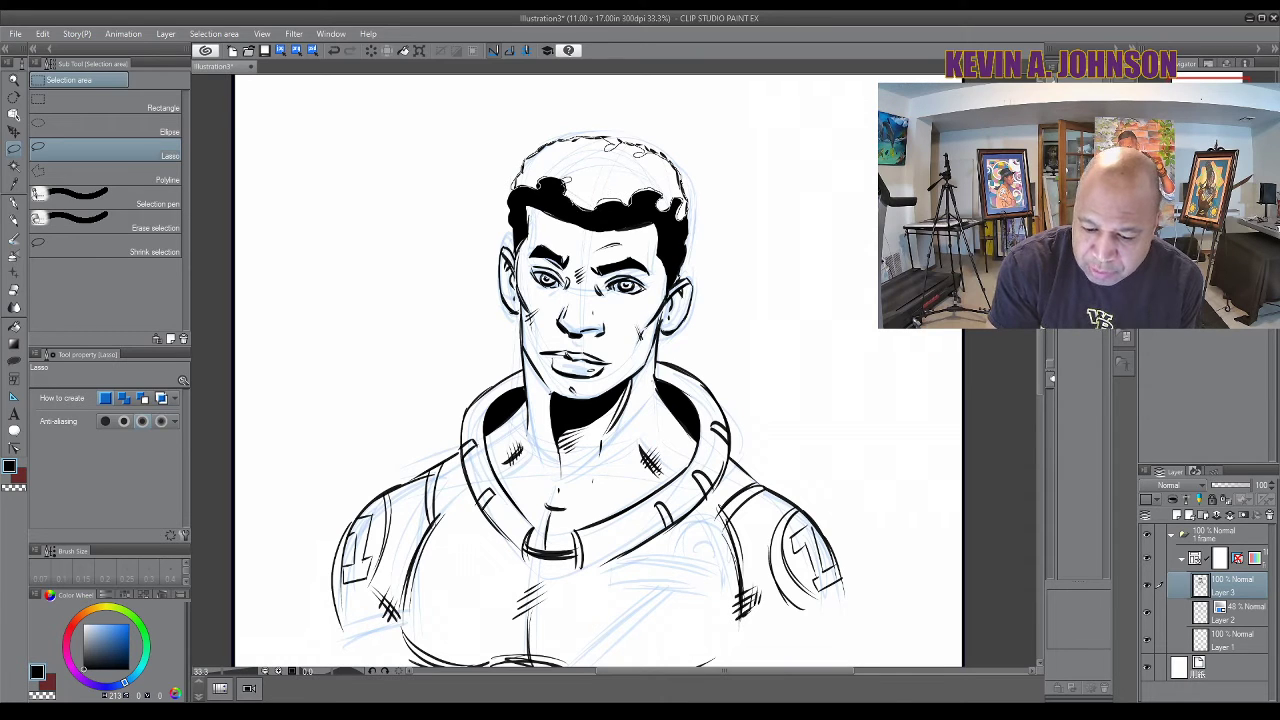
drag(561, 177, 556, 172)
Stipple the selected upper hair in black, denser at both sides with a lighter middle, and clear the selection
key(p)
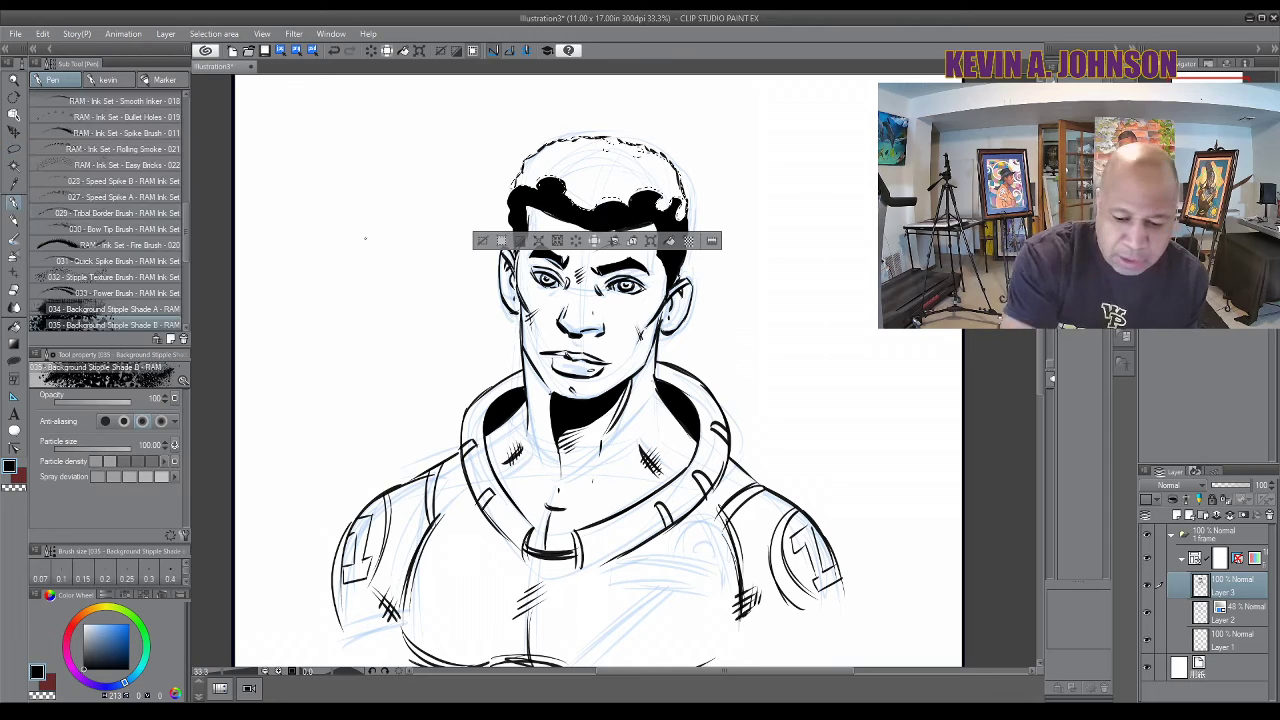
mouse_move(672, 160)
mouse_down()
mouse_move(610, 195)
mouse_move(520, 165)
mouse_up()
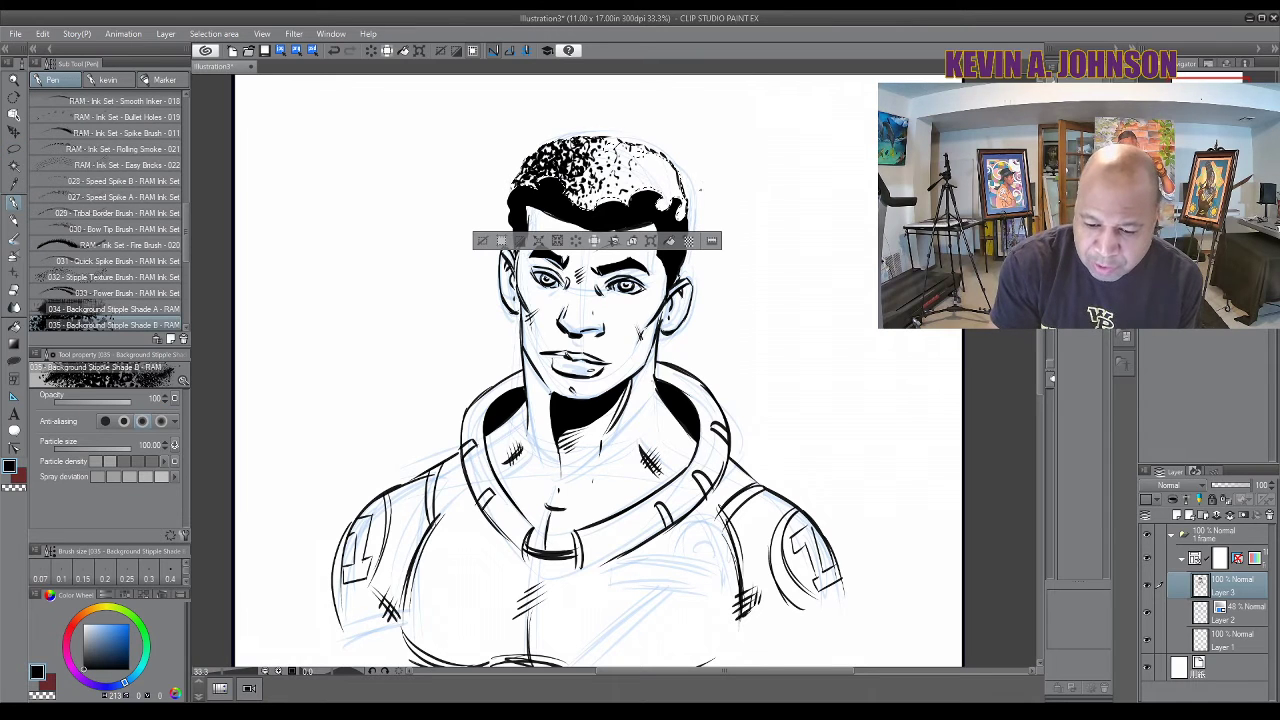
mouse_move(682, 160)
mouse_down()
mouse_move(622, 205)
mouse_move(662, 215)
mouse_move(600, 140)
mouse_move(698, 220)
mouse_up()
key(ctrl+d)
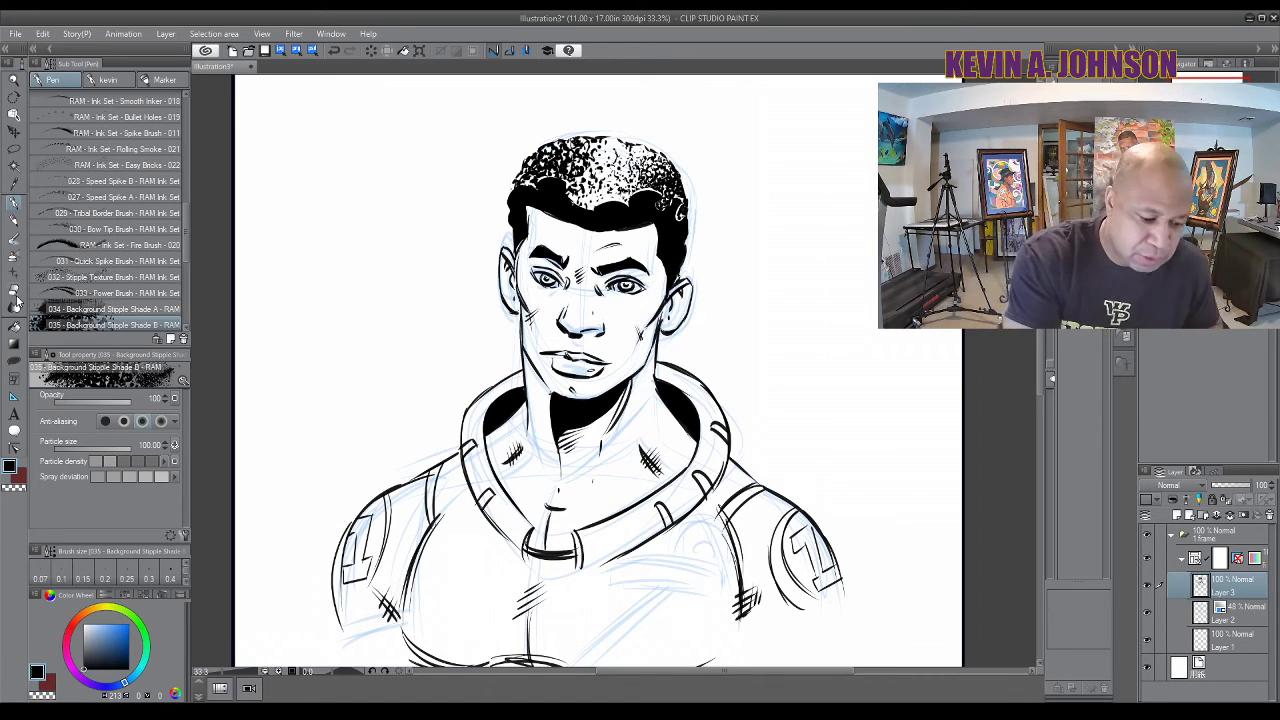
Lasso-fill solid black patches into the stippled hair along the sides and above the hairline, keeping a light highlight in the middle
click(15, 358)
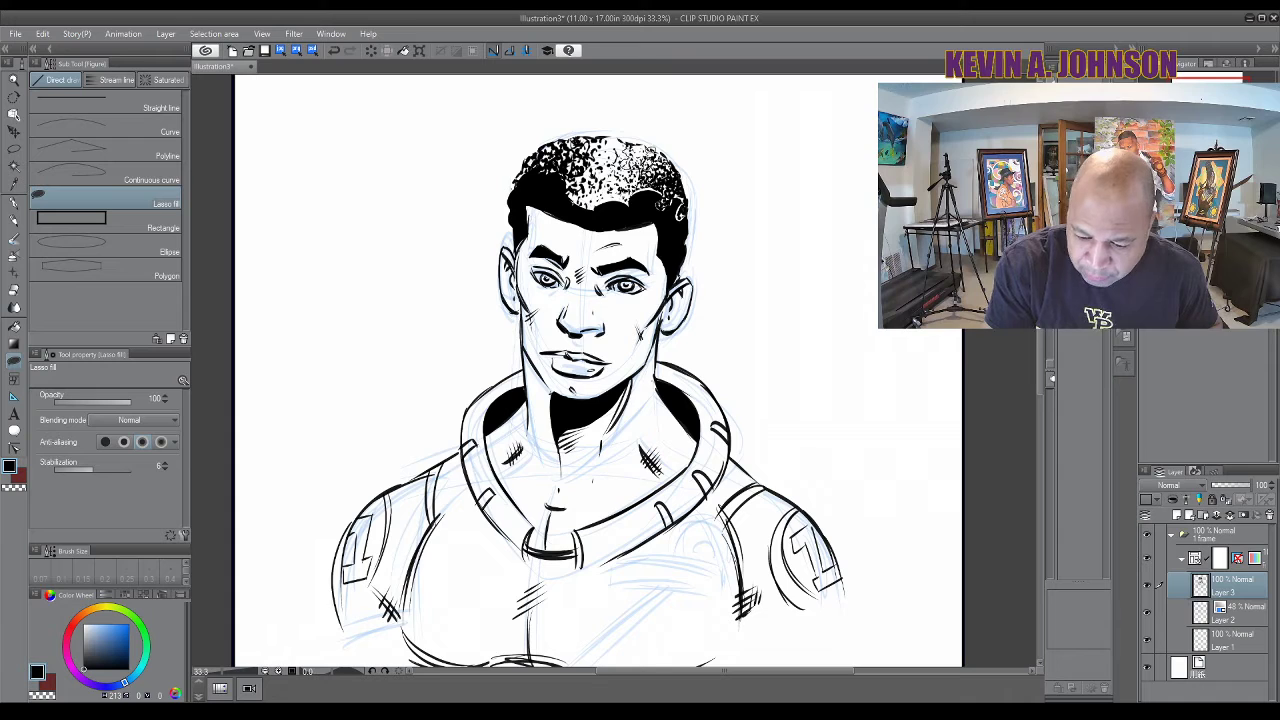
drag(622, 146, 680, 188)
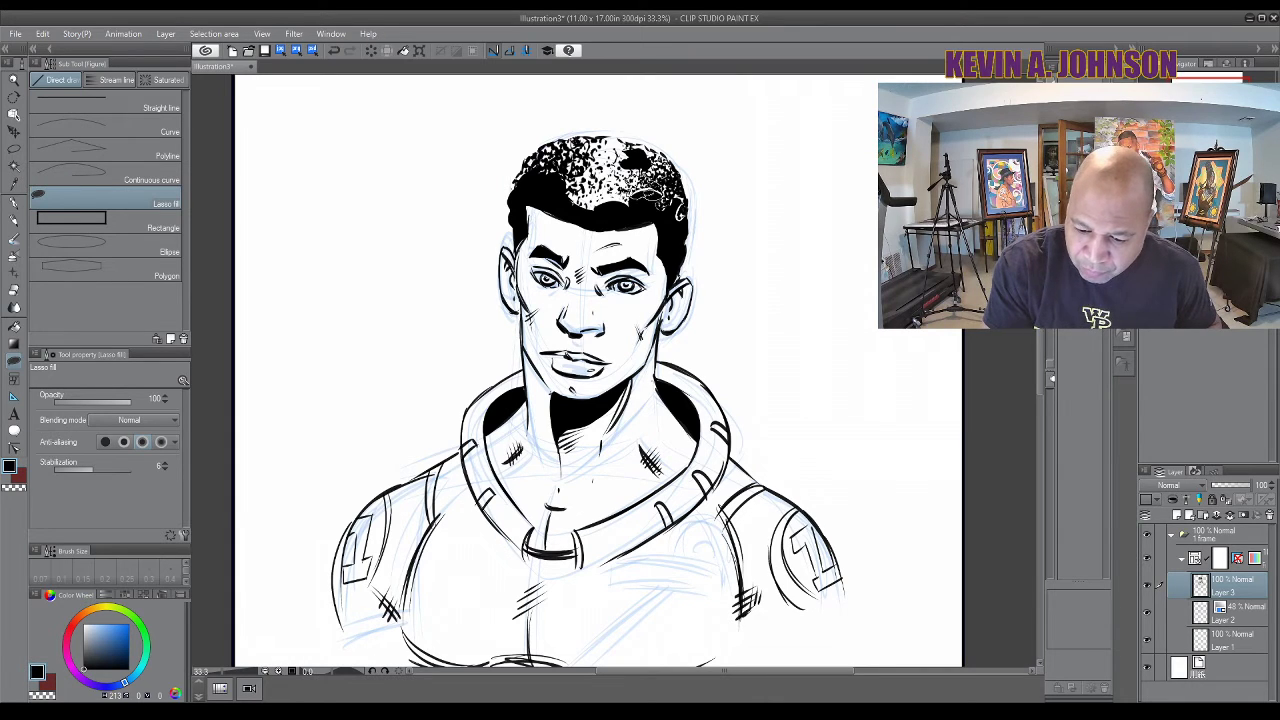
drag(660, 196, 632, 198)
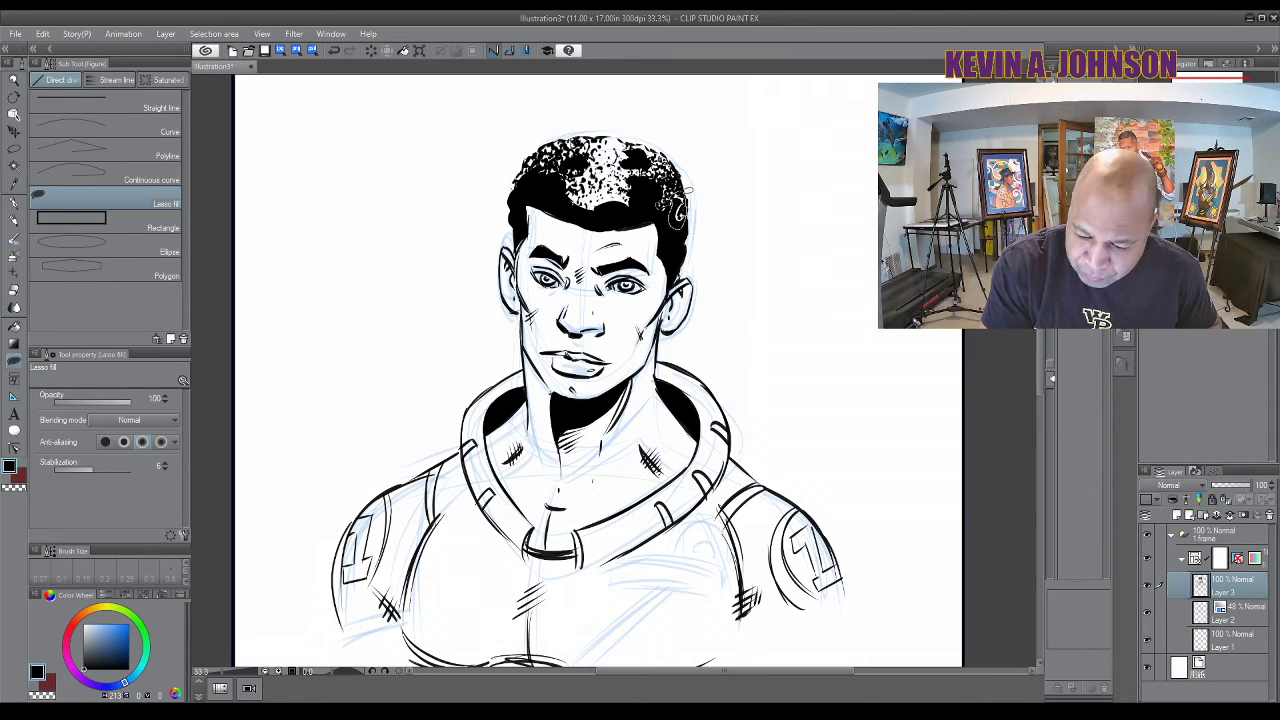
drag(686, 188, 684, 186)
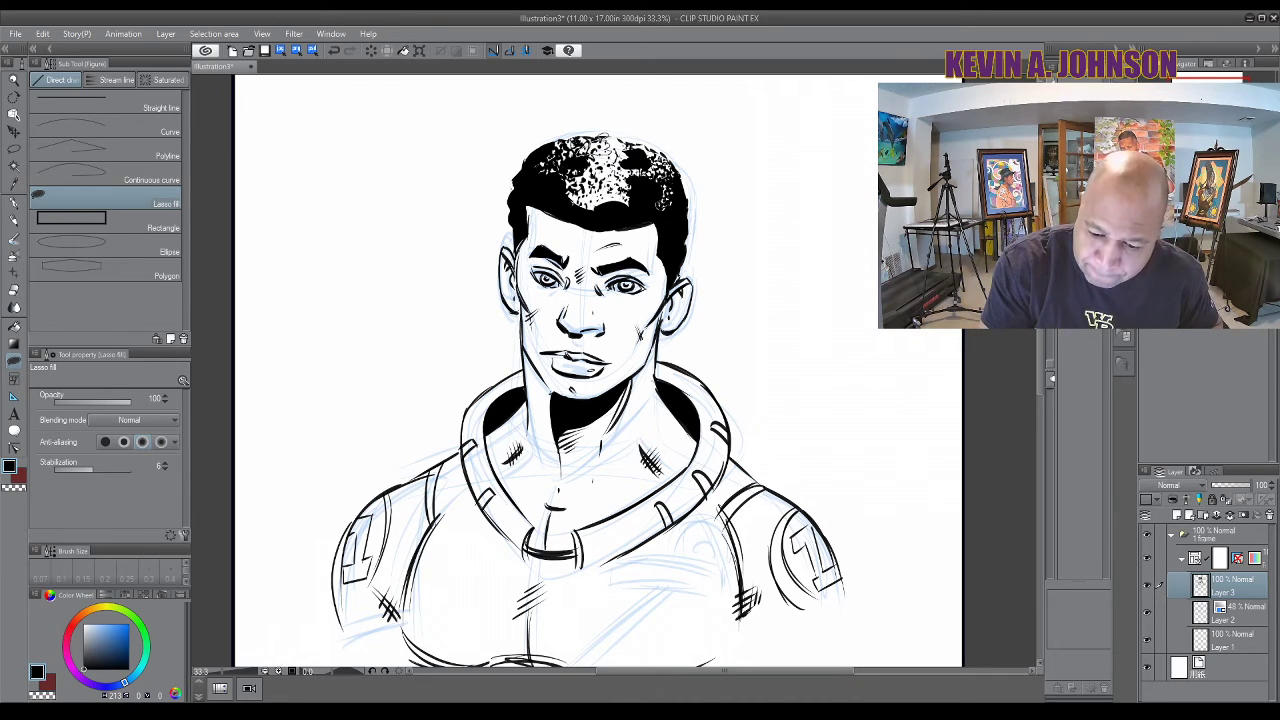
mouse_move(1038, 364)
mouse_down()
mouse_move(1038, 389)
mouse_move(1033, 354)
mouse_up()
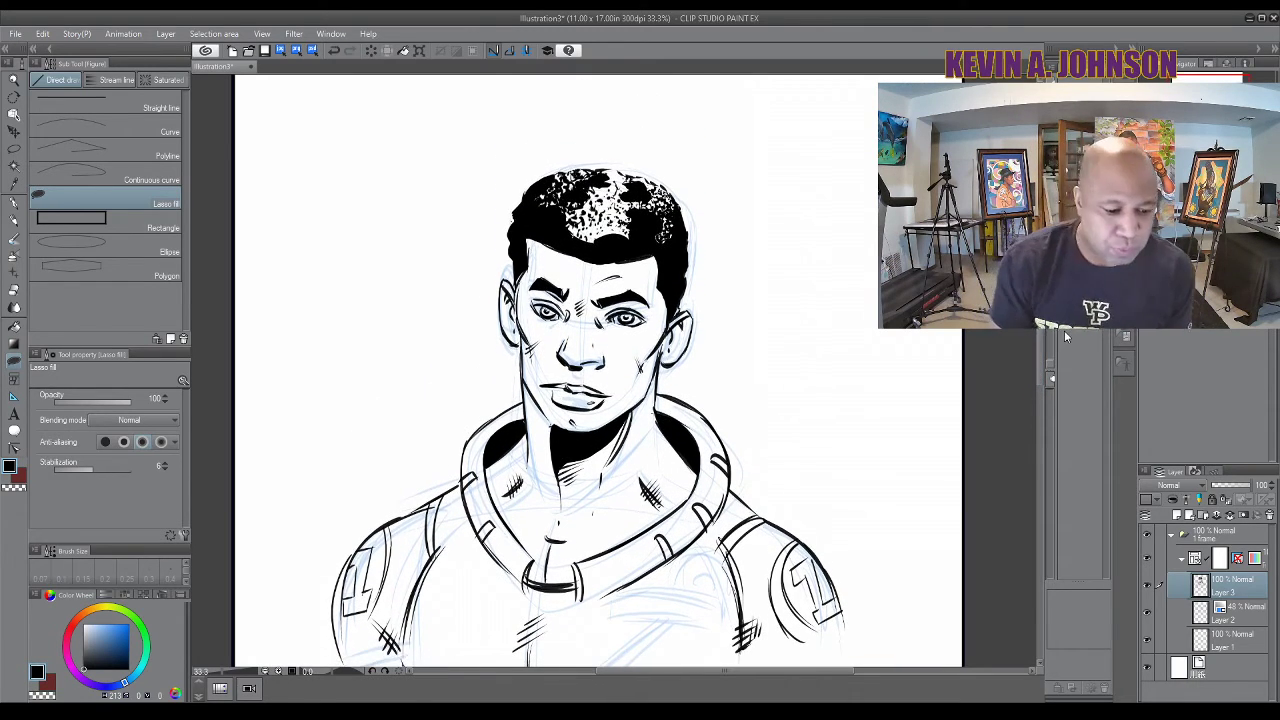
Test the 034 - Background Stipple Shade A brush with one dab on the blank area beside the head and undo it
key(p)
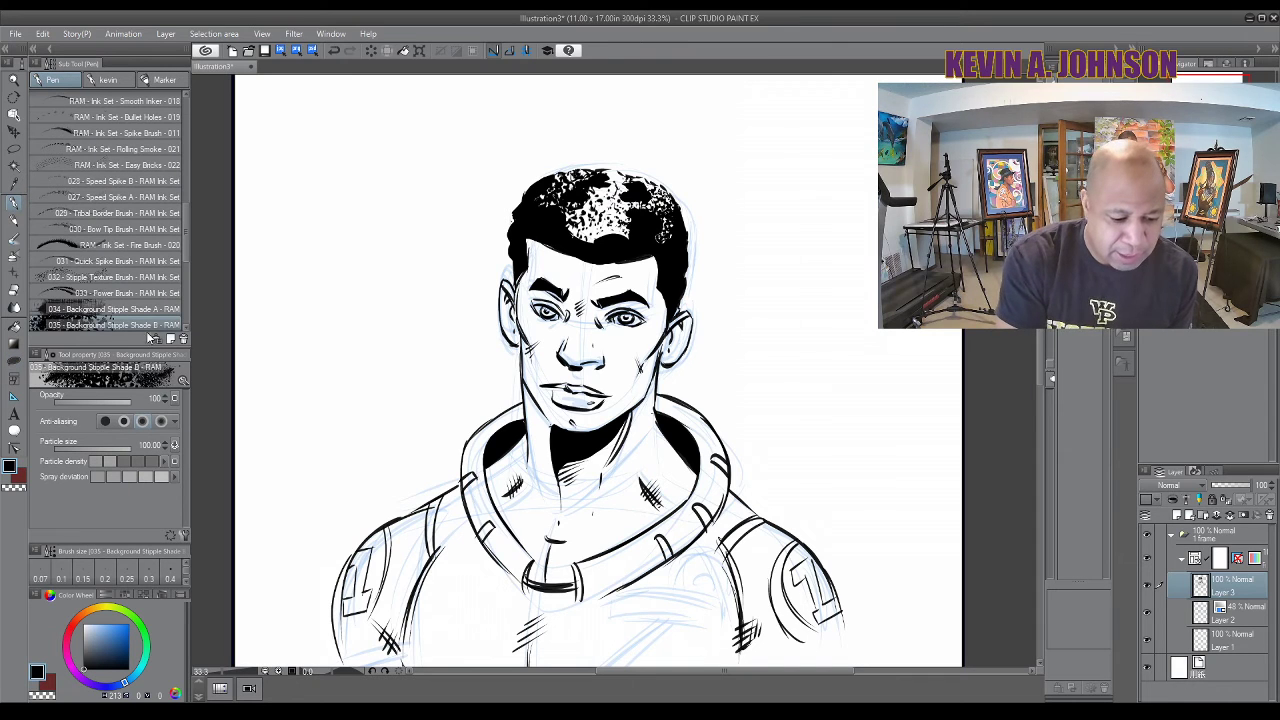
click(855, 263)
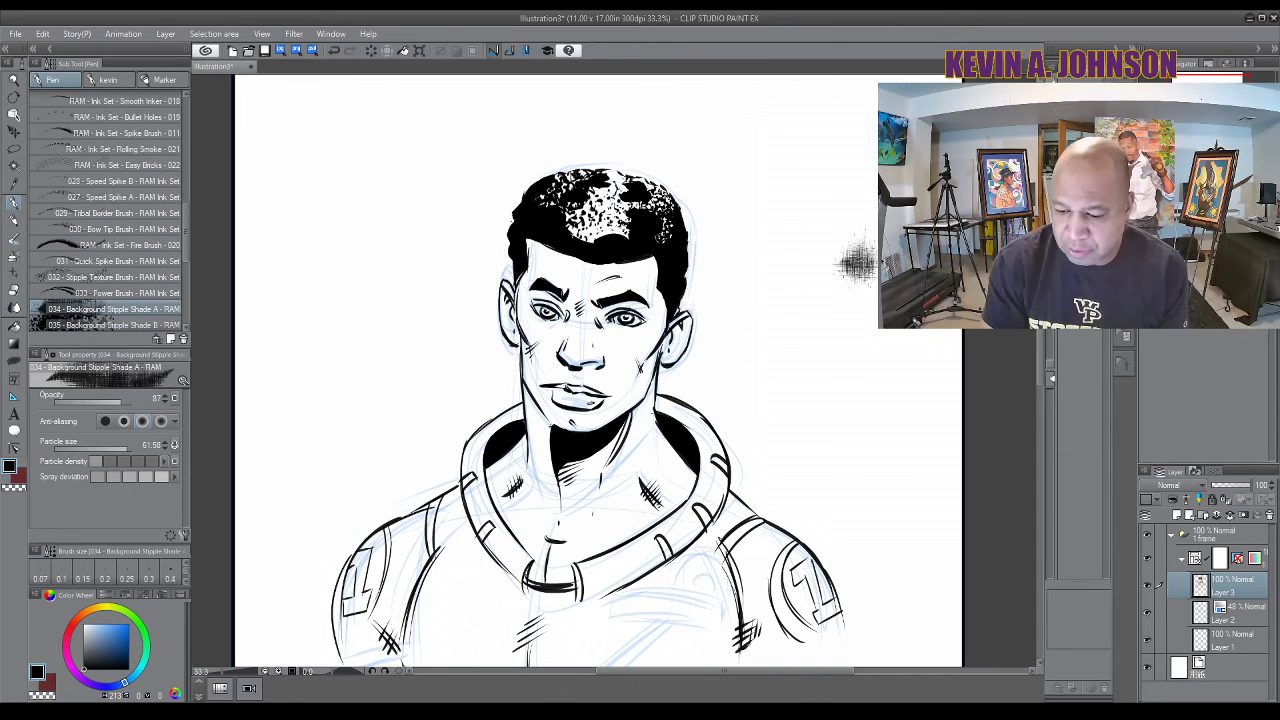
key(ctrl+z)
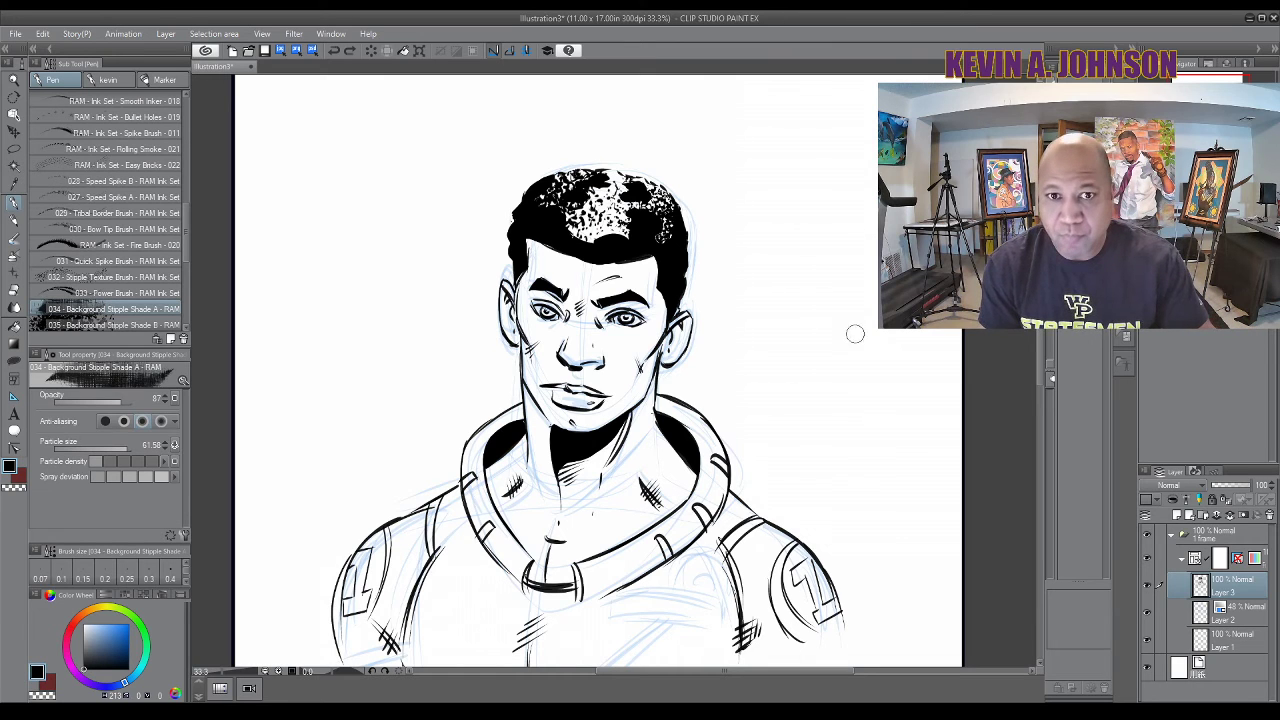
Stipple patches of crosshatched black texture into the blank background on the right side of the head with the Background Stipple Shade A brush
click(838, 306)
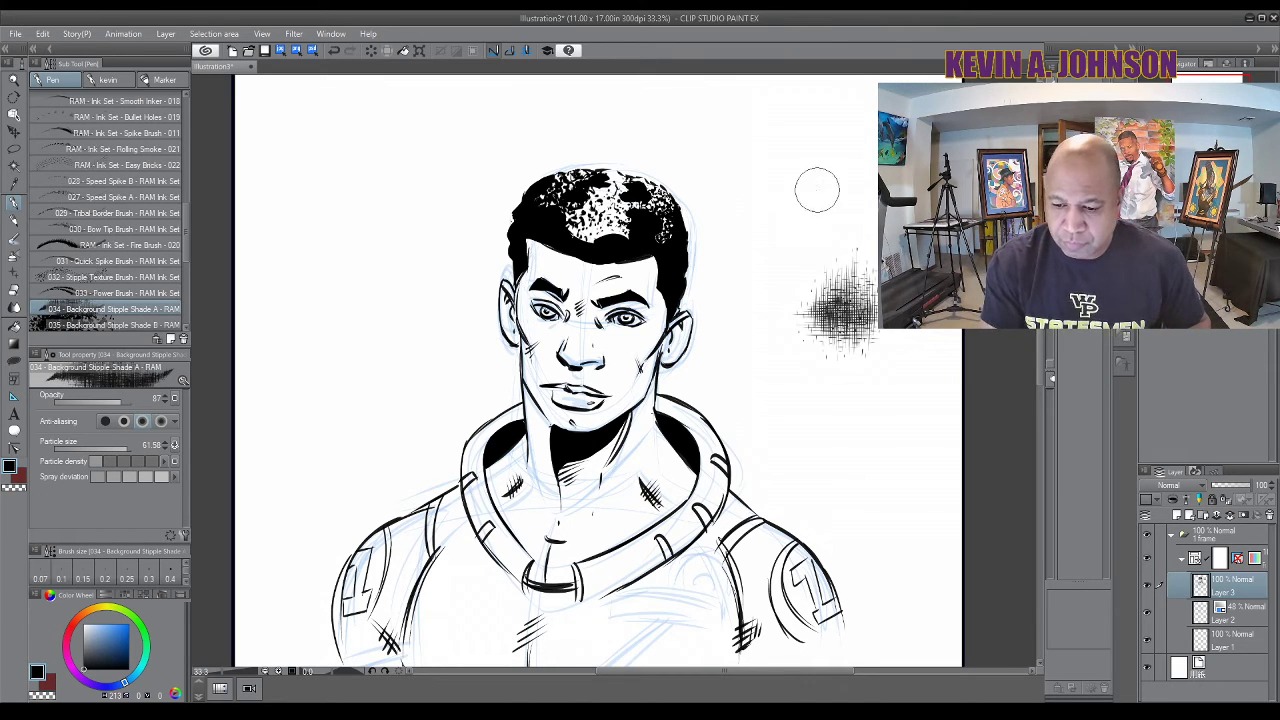
click(825, 148)
click(860, 222)
click(903, 325)
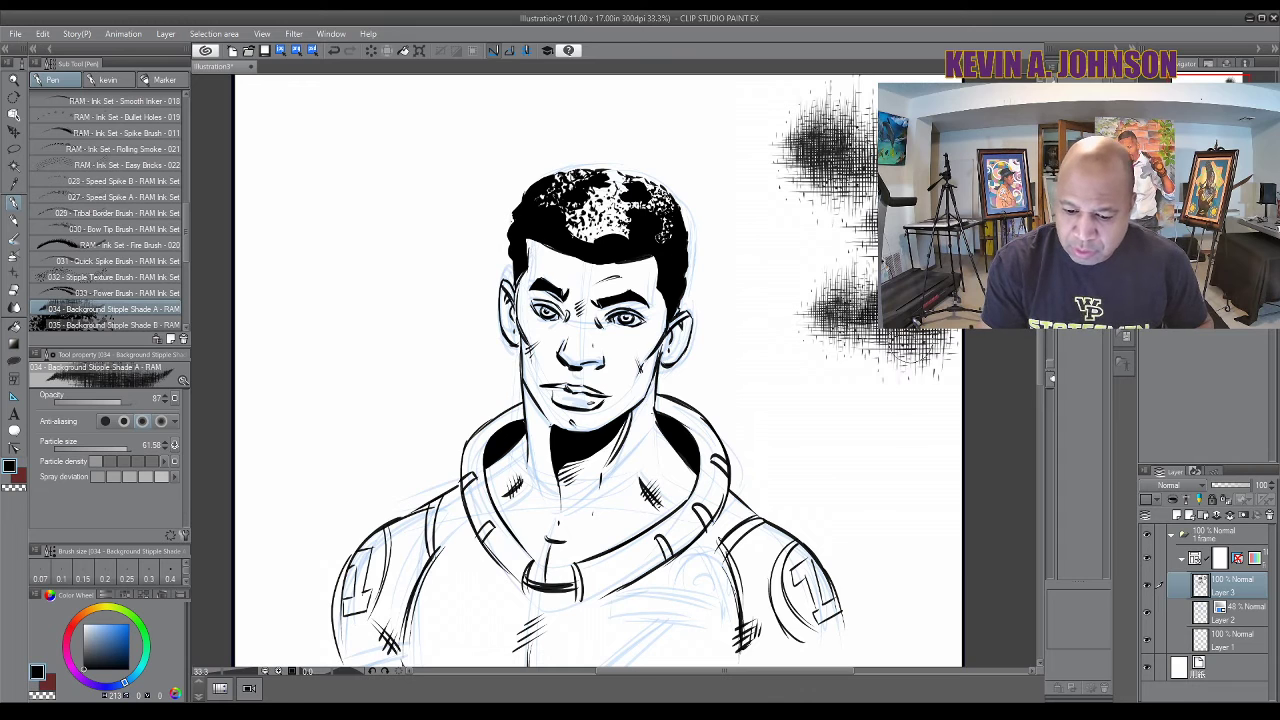
click(920, 405)
Stipple a winding black texture with a separate patch below it into the background on the left side of the head
drag(784, 671, 743, 668)
click(445, 358)
click(409, 234)
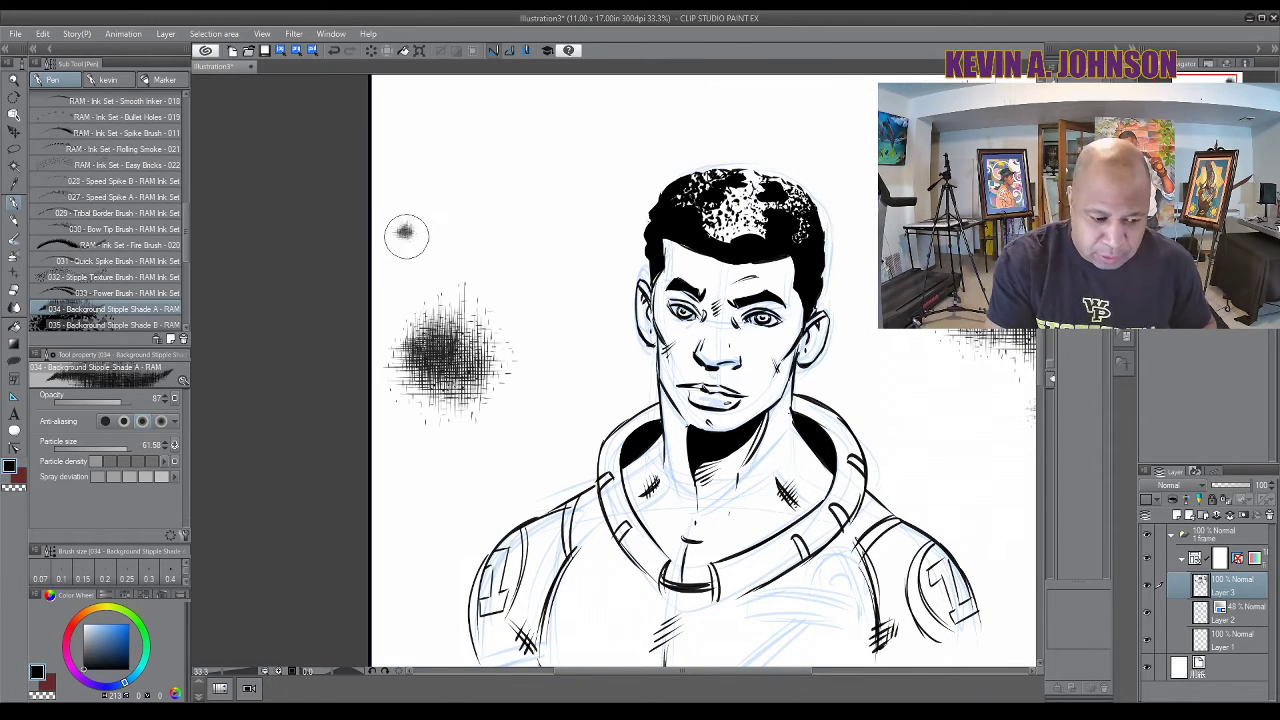
drag(409, 234, 470, 260)
mouse_move(495, 160)
mouse_down()
mouse_move(510, 122)
mouse_move(384, 130)
mouse_move(390, 218)
mouse_move(390, 140)
mouse_up()
Enlarge the stipple brush and texture the page's upper left corner and the middle of its upper edge
scroll(760, 300, up, 3)
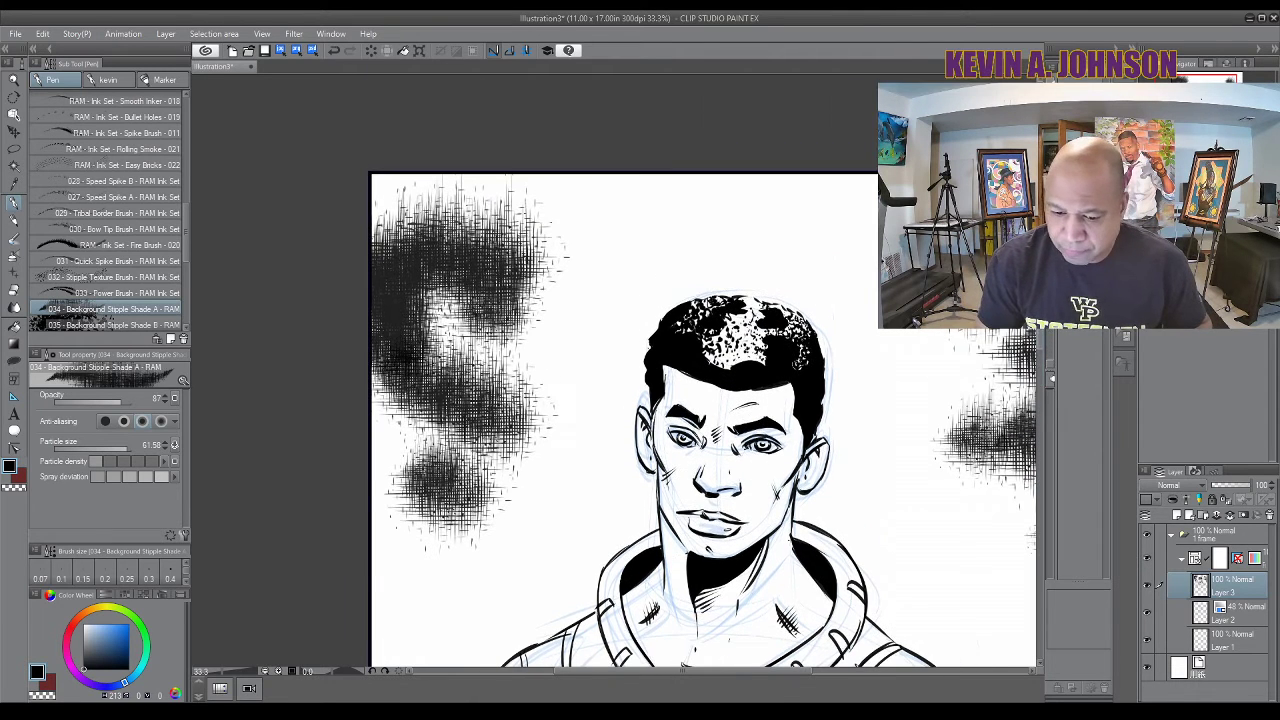
key(bracketright)
key(bracketright)
key(bracketright)
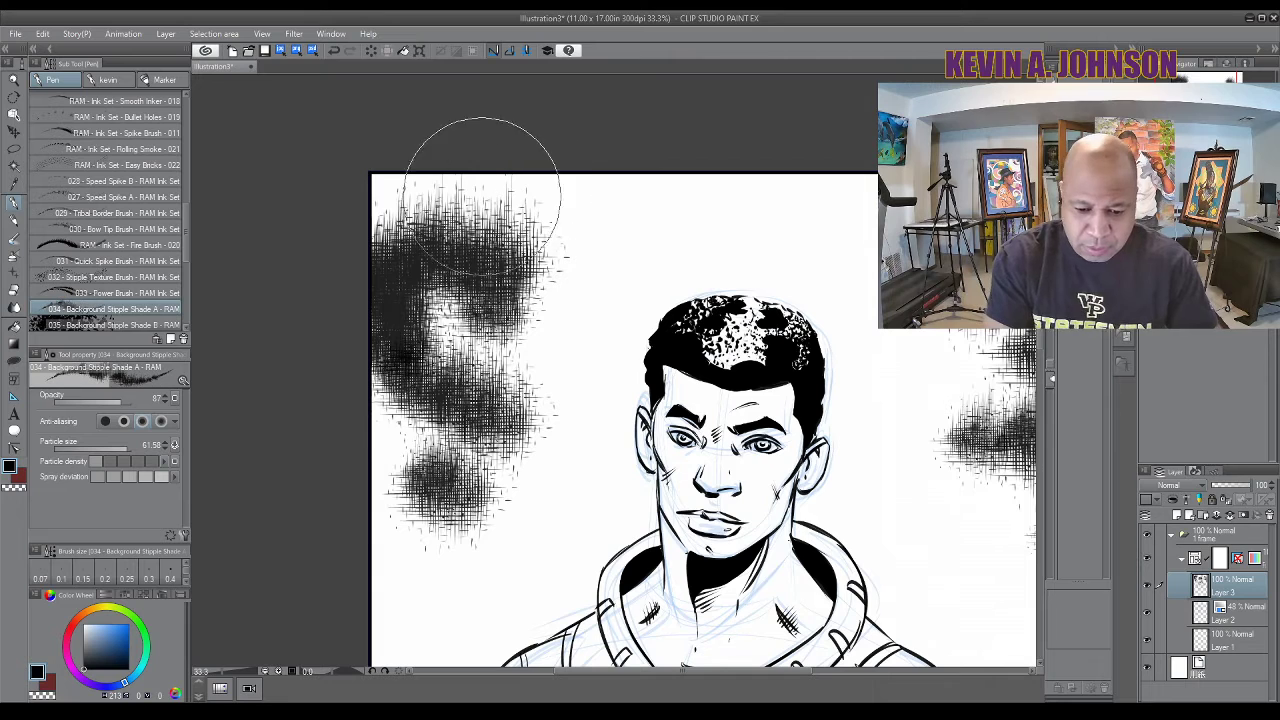
mouse_move(411, 172)
mouse_down()
mouse_move(386, 157)
mouse_move(749, 150)
mouse_move(771, 120)
mouse_up()
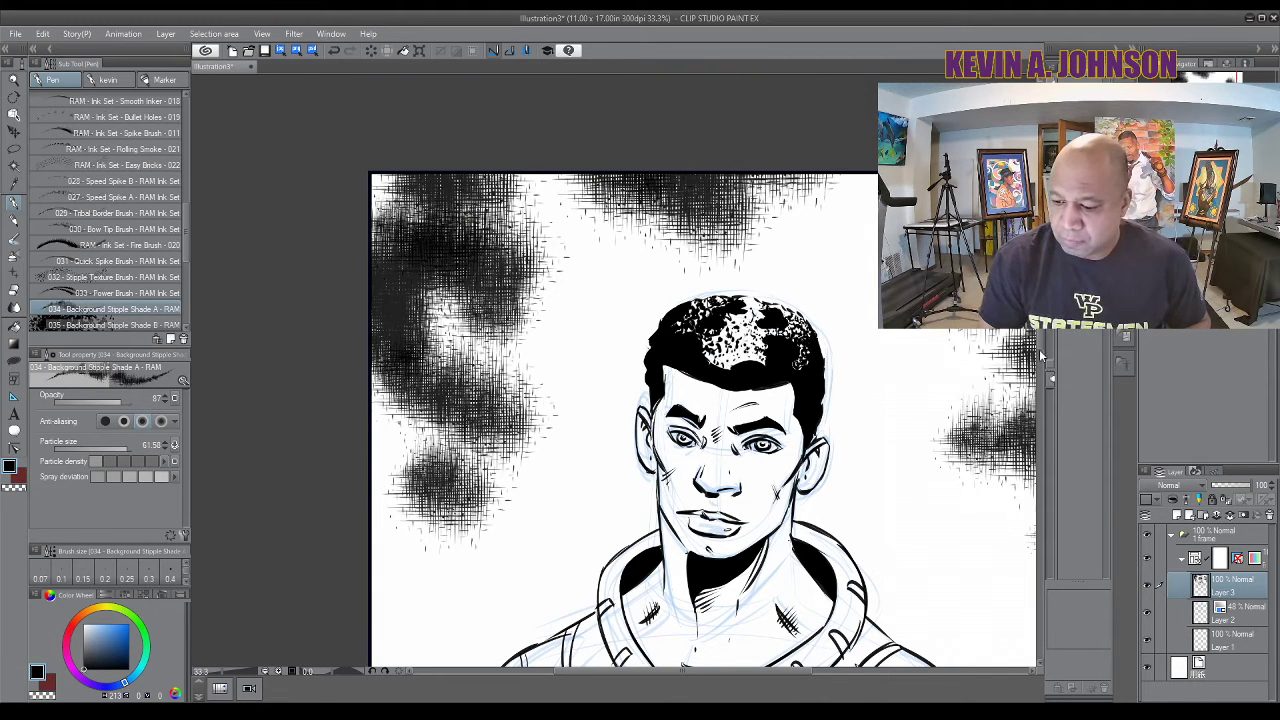
Extend the dark stipple texture down the right edge of the page beside the neck and shoulder
scroll(1000, 380, down, 3)
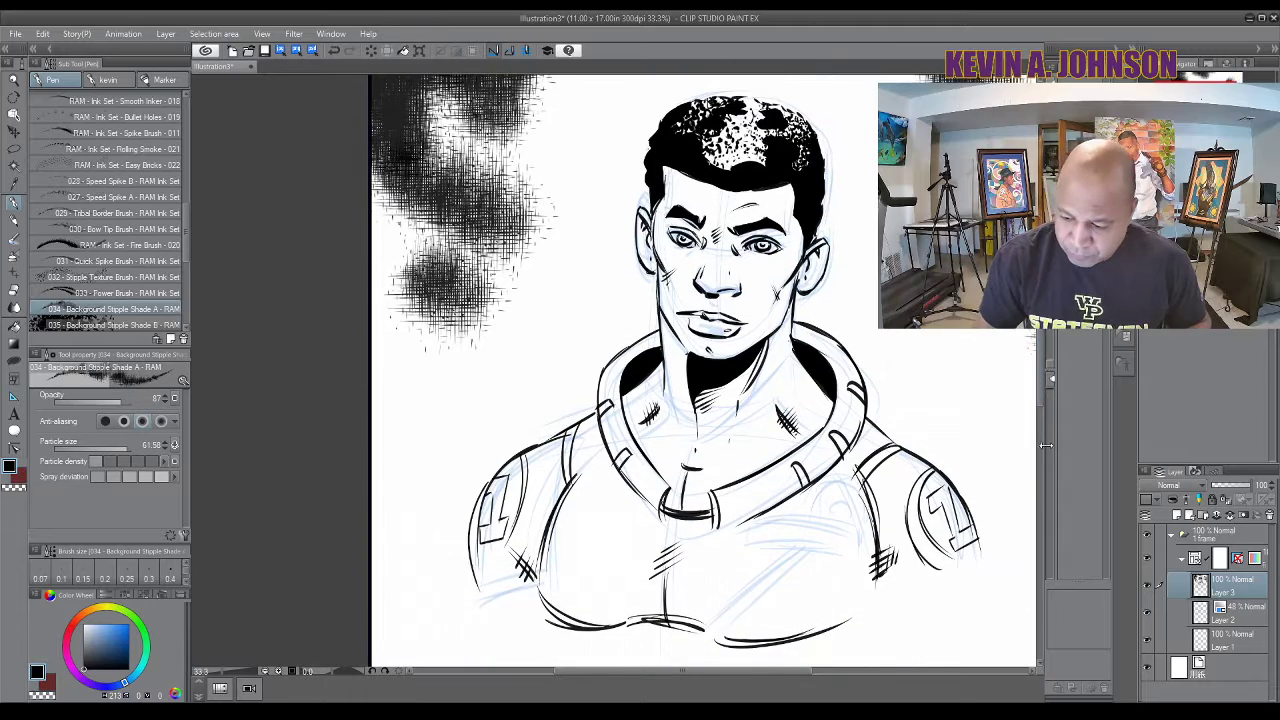
drag(1000, 399, 1014, 400)
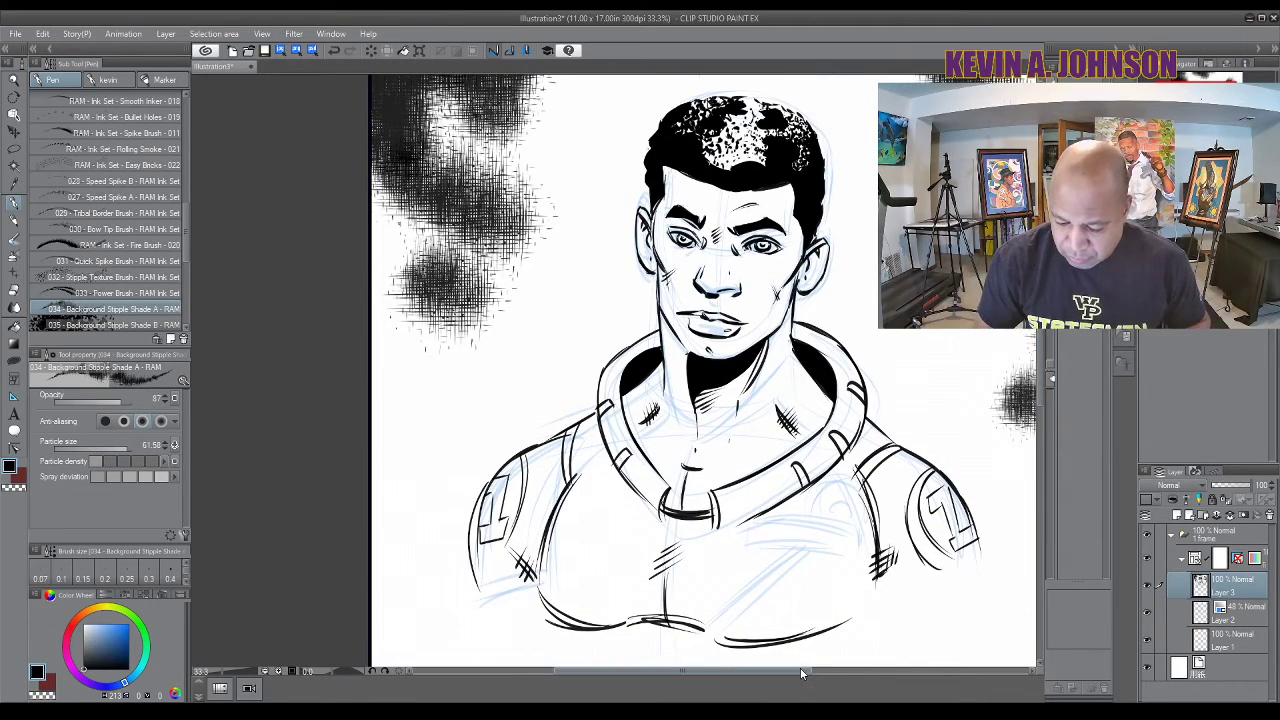
drag(800, 672, 838, 678)
mouse_move(820, 335)
mouse_down()
mouse_move(826, 314)
mouse_move(809, 300)
mouse_move(829, 271)
mouse_move(825, 245)
mouse_move(970, 385)
mouse_move(950, 500)
mouse_up()
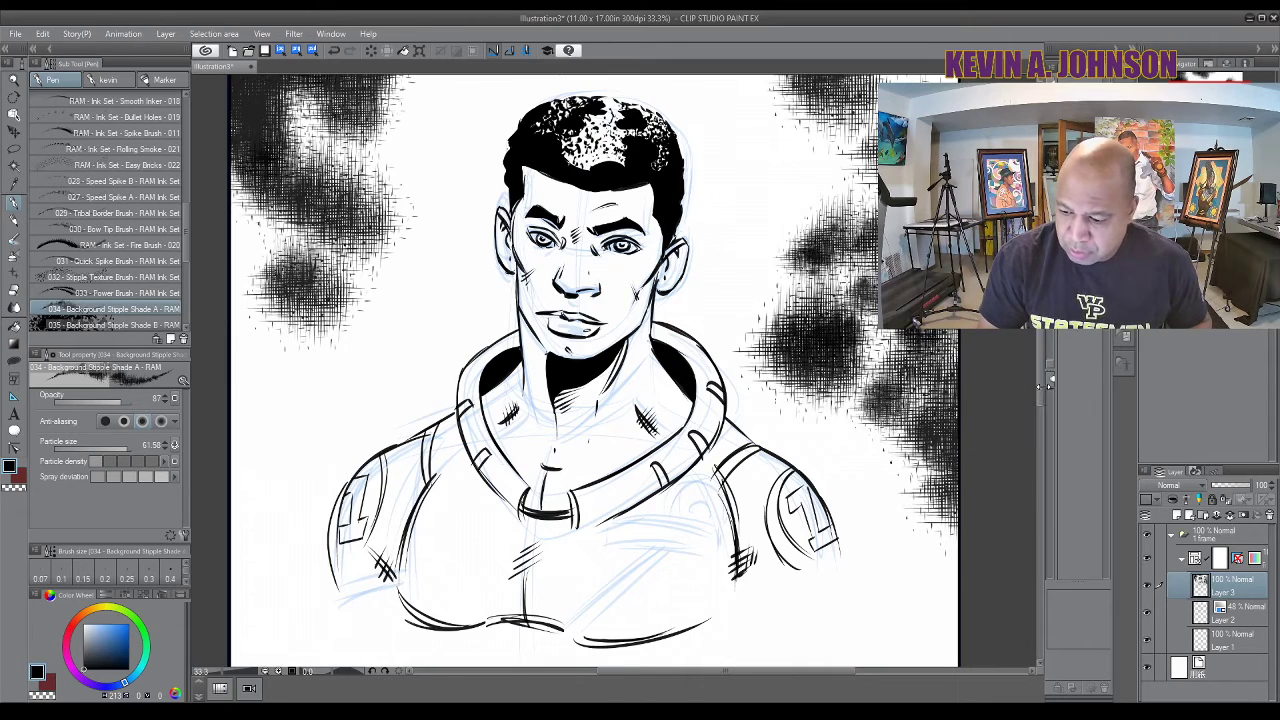
Run the stipple texture up the left edge of the page beside the chest and shoulder
scroll(1037, 417, down, 2)
scroll(1037, 417, down, 2)
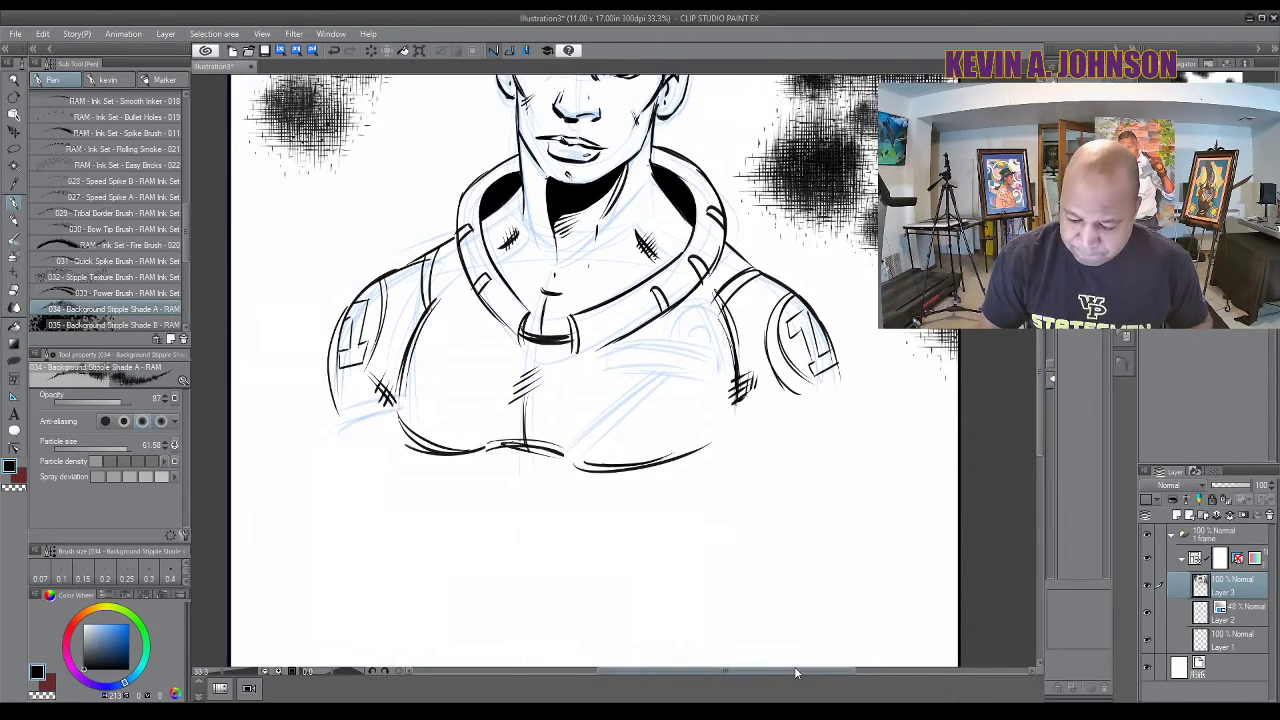
drag(796, 667, 732, 662)
mouse_move(508, 606)
mouse_down()
mouse_move(457, 471)
mouse_move(457, 286)
mouse_move(440, 210)
mouse_up()
Join the texture patches along the page's upper edge and down its left side, darkening the upper left corner
scroll(785, 630, up, 4)
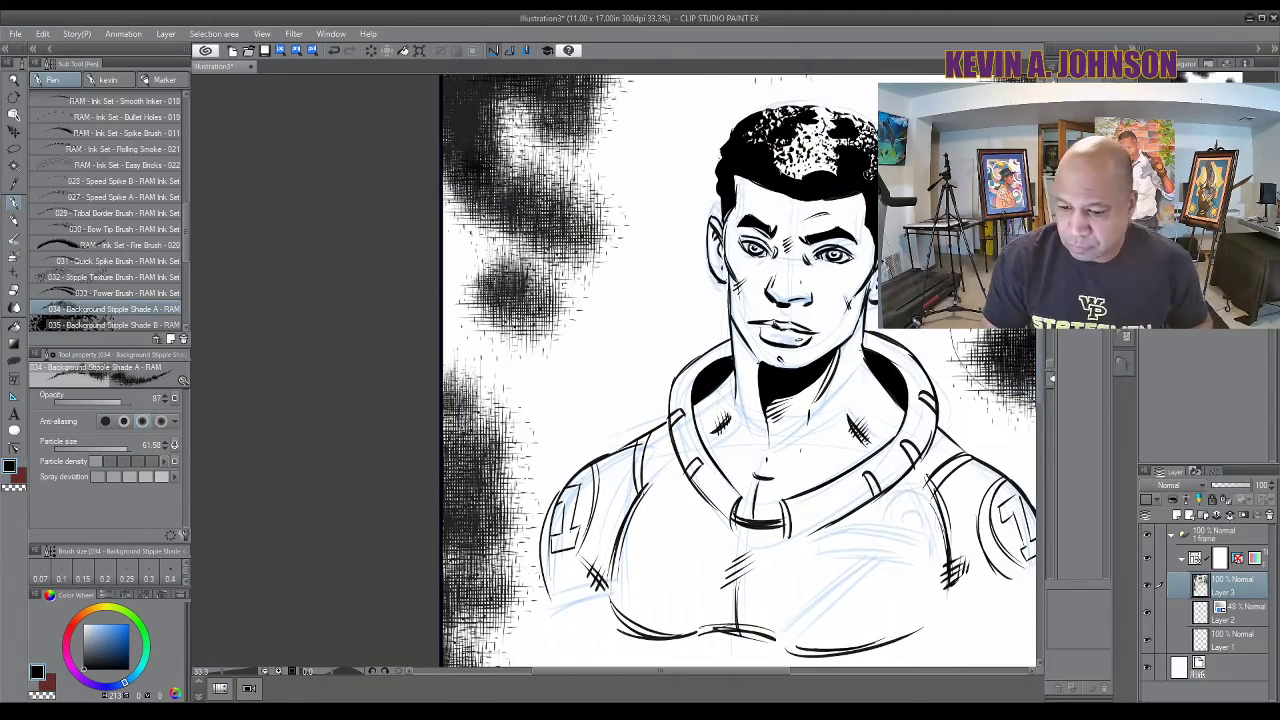
drag(745, 668, 802, 668)
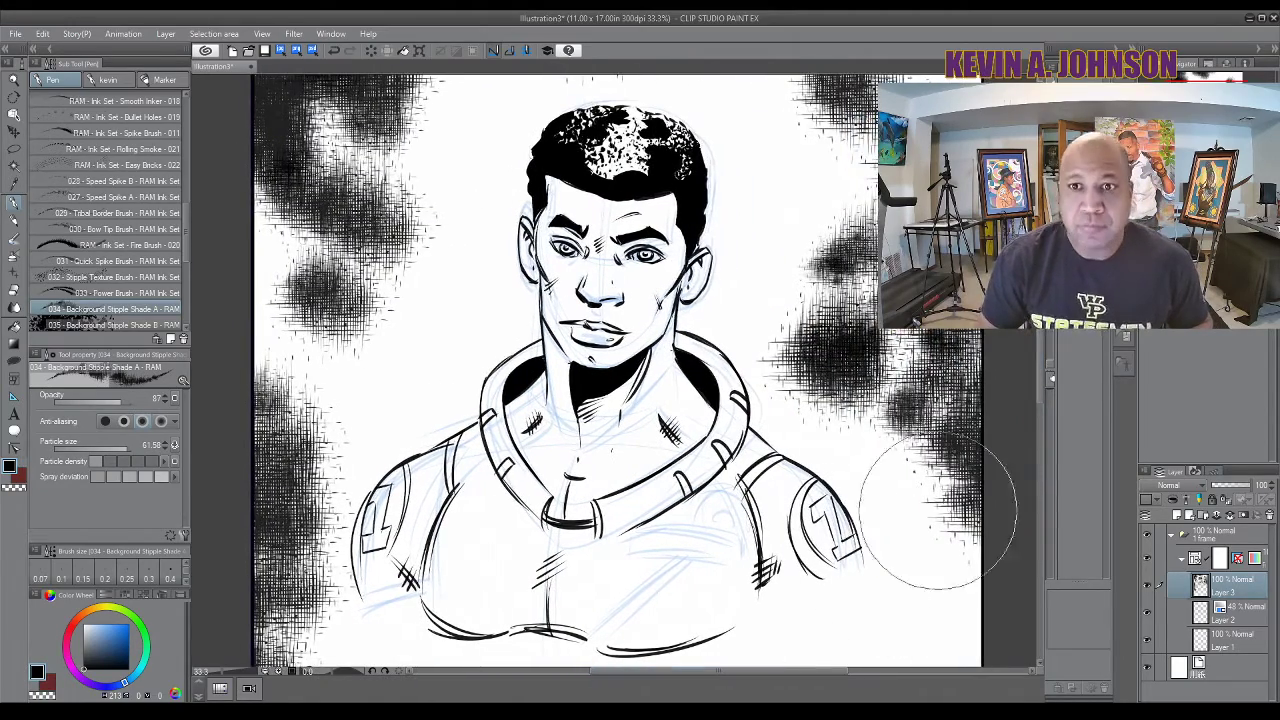
scroll(615, 400, up, 4)
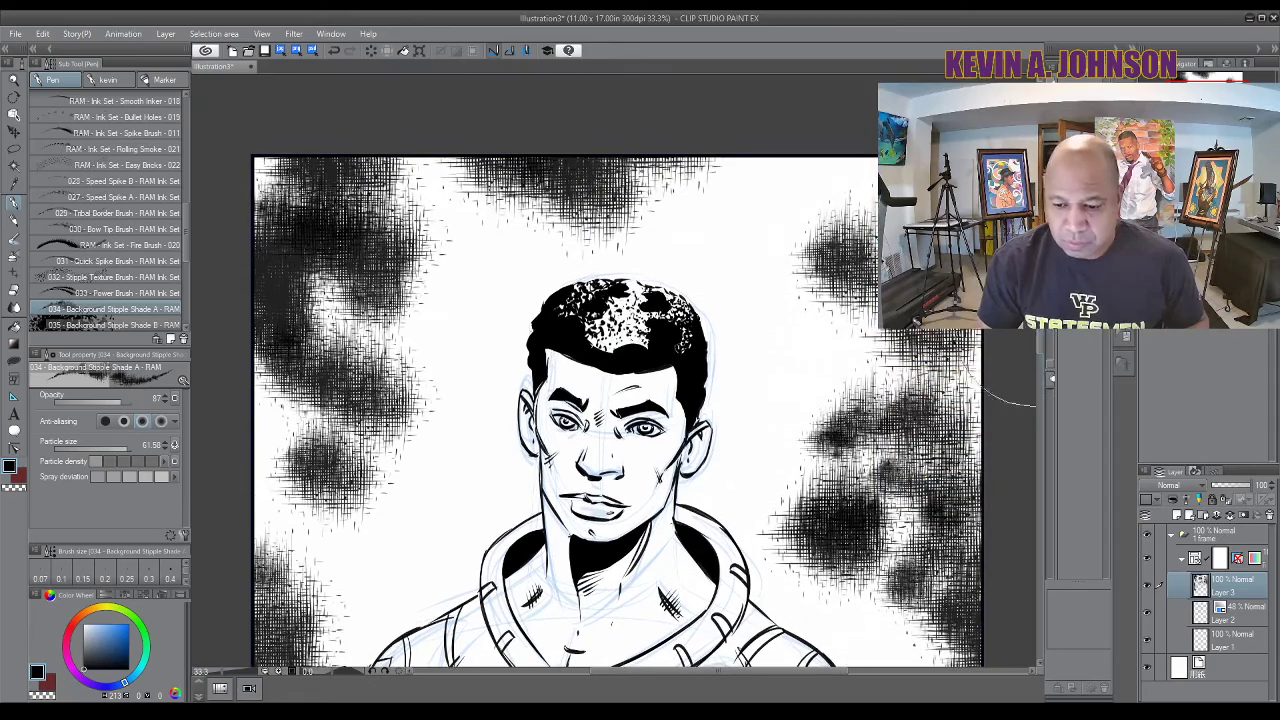
mouse_move(900, 160)
mouse_down()
mouse_move(791, 134)
mouse_move(276, 168)
mouse_move(215, 560)
mouse_up()
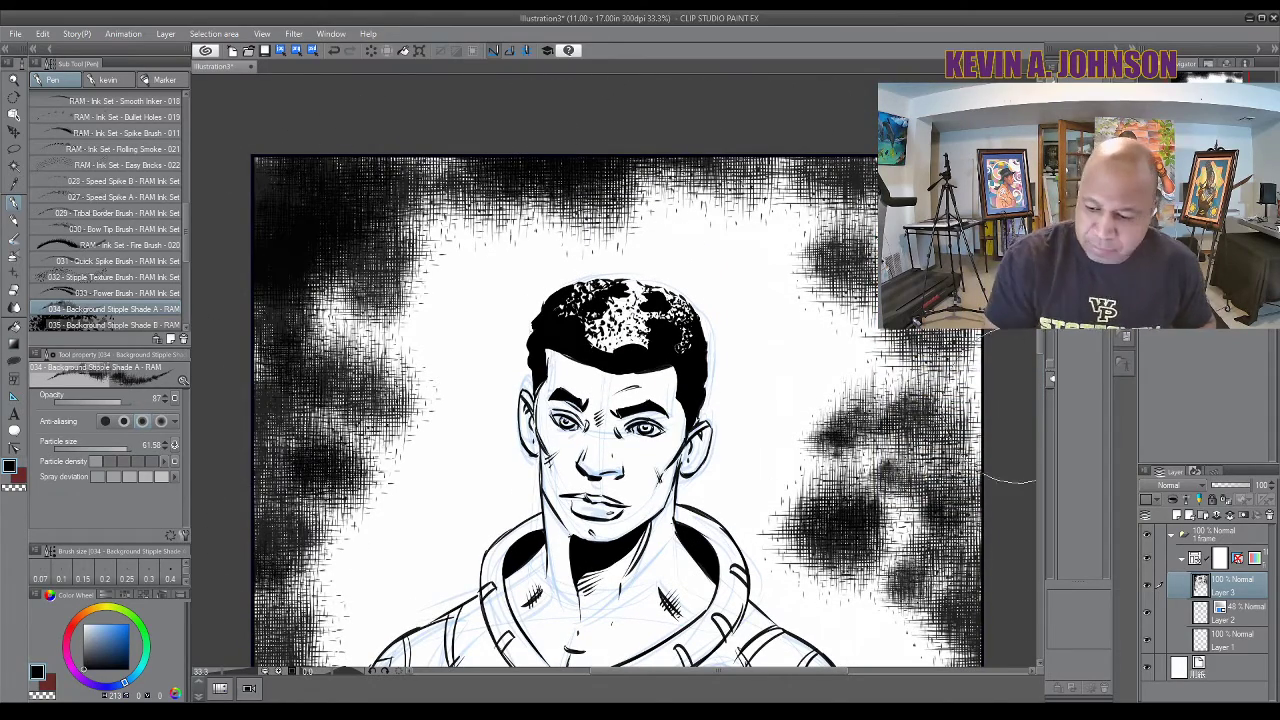
Stipple dark patches below the shoulders on both sides and across the page's lower left area under the chest
drag(1040, 350, 1044, 490)
mouse_move(811, 525)
mouse_down()
mouse_move(856, 437)
mouse_move(911, 532)
mouse_move(896, 592)
mouse_move(971, 322)
mouse_move(1001, 435)
mouse_move(961, 592)
mouse_move(843, 586)
mouse_up()
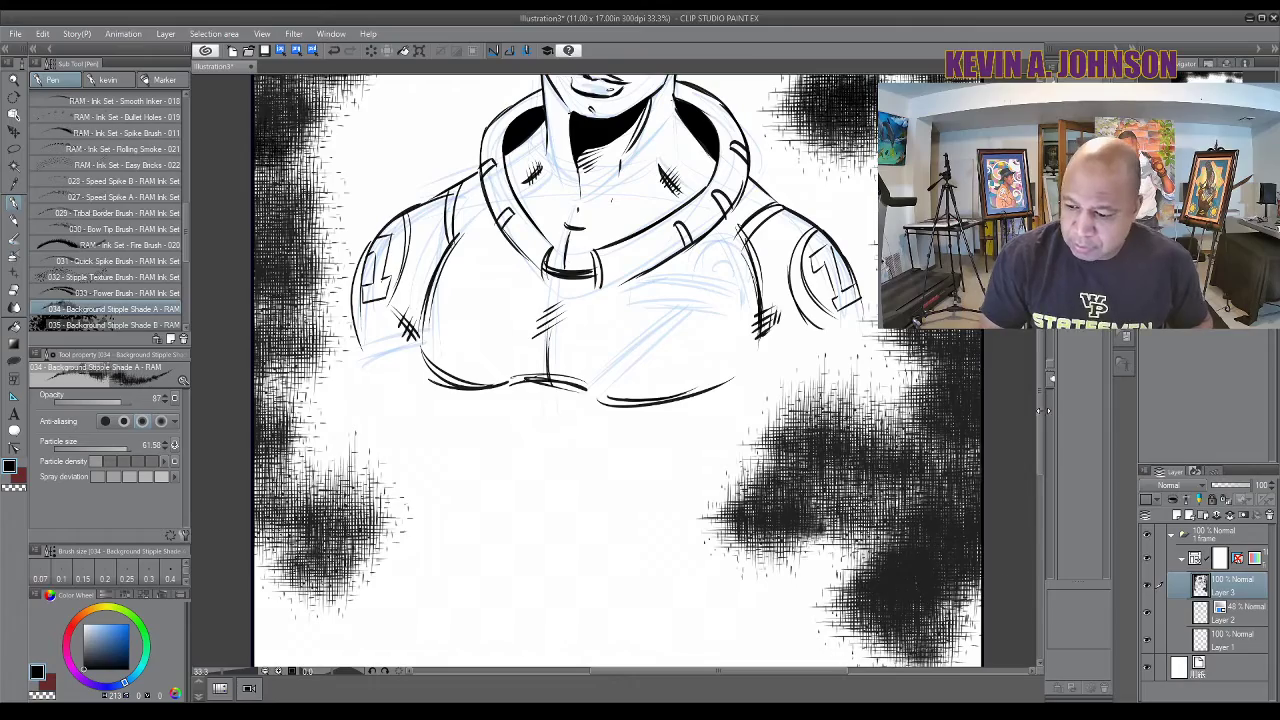
mouse_move(1040, 443)
mouse_down()
mouse_move(1044, 381)
mouse_move(1048, 464)
mouse_up()
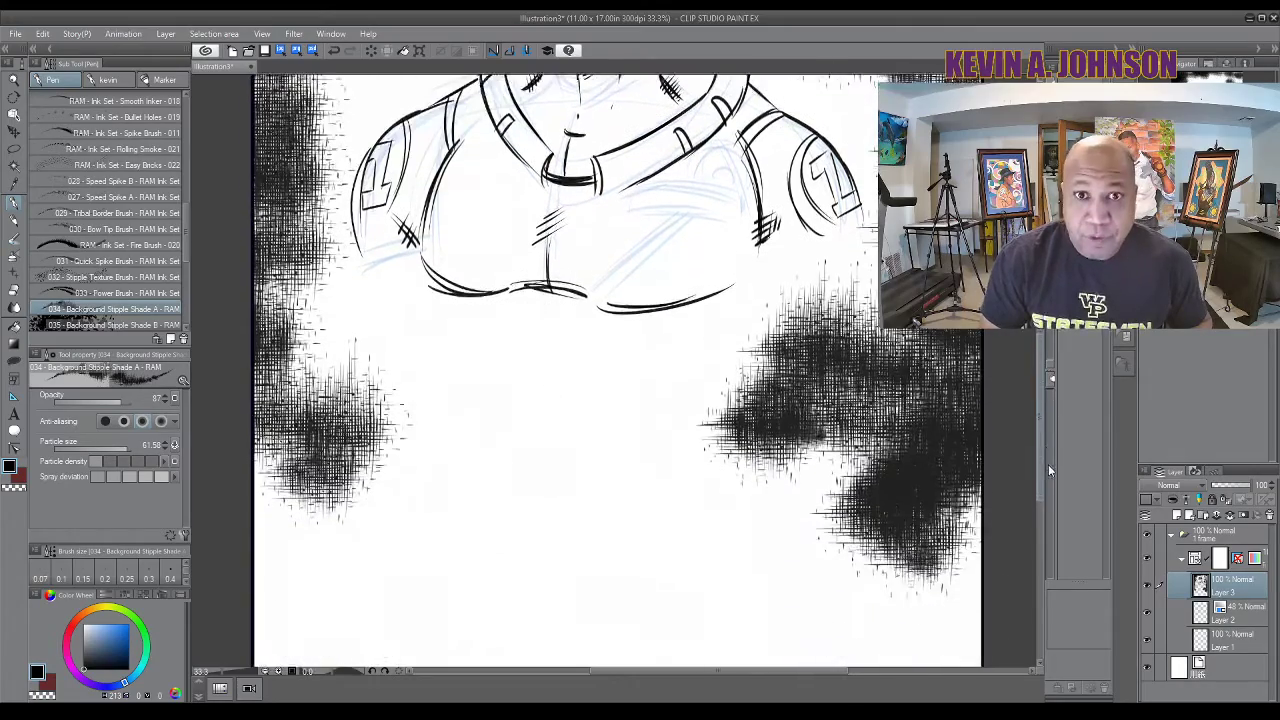
mouse_move(365, 597)
mouse_down()
mouse_move(267, 554)
mouse_move(329, 629)
mouse_move(358, 586)
mouse_move(447, 586)
mouse_move(479, 623)
mouse_move(505, 605)
mouse_up()
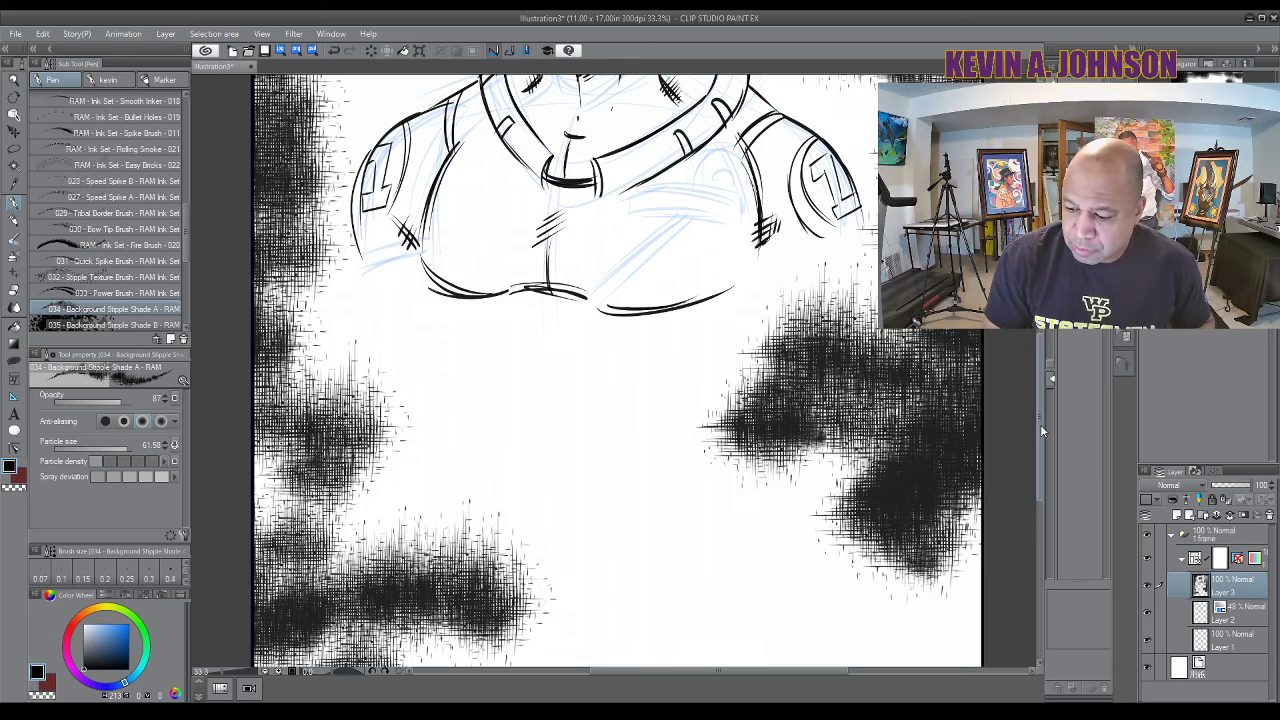
drag(1040, 424, 1040, 382)
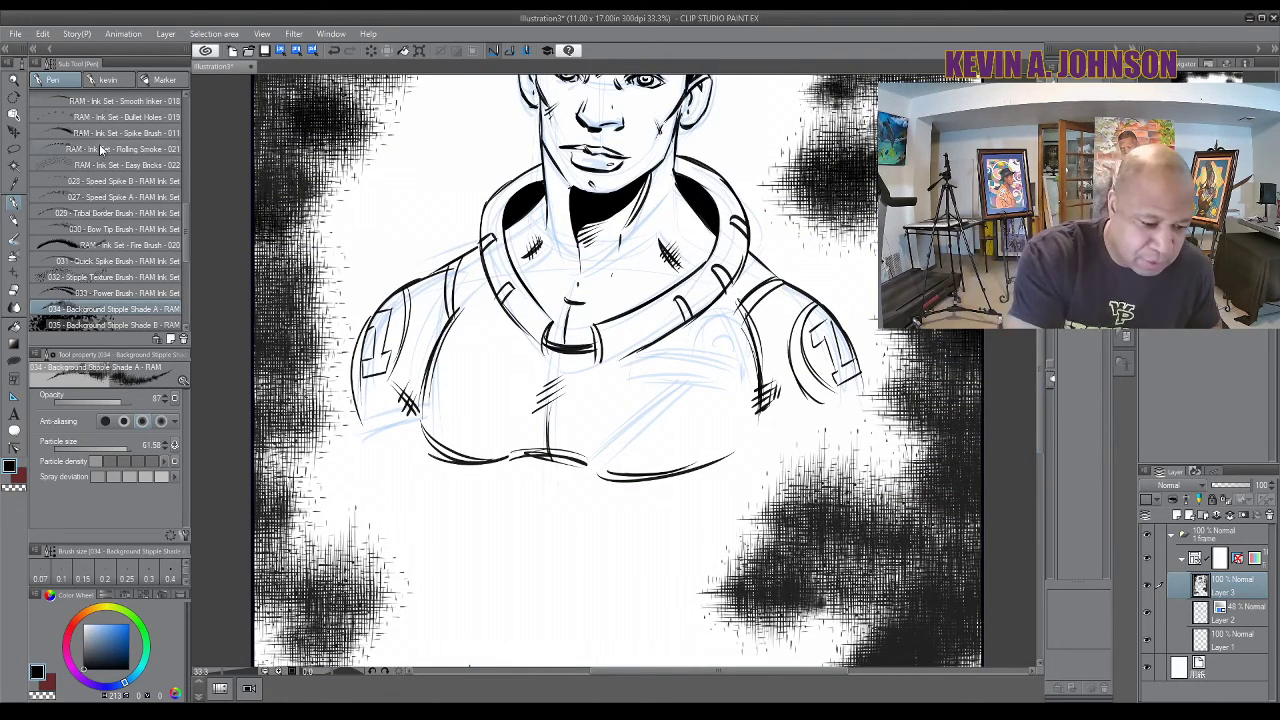
With the kevin:Swirl pen, ink a round connector on each side of the chest and outline a hose over the right-hand shoulder
click(120, 80)
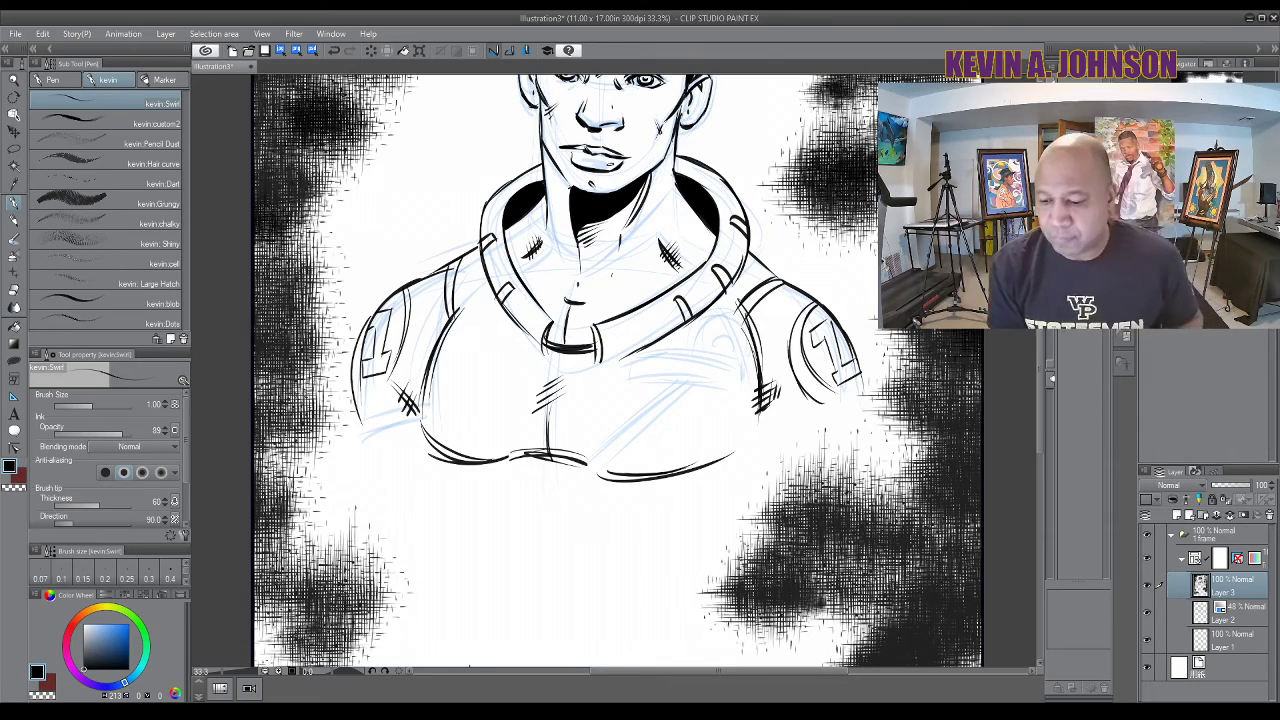
drag(1042, 394, 1049, 373)
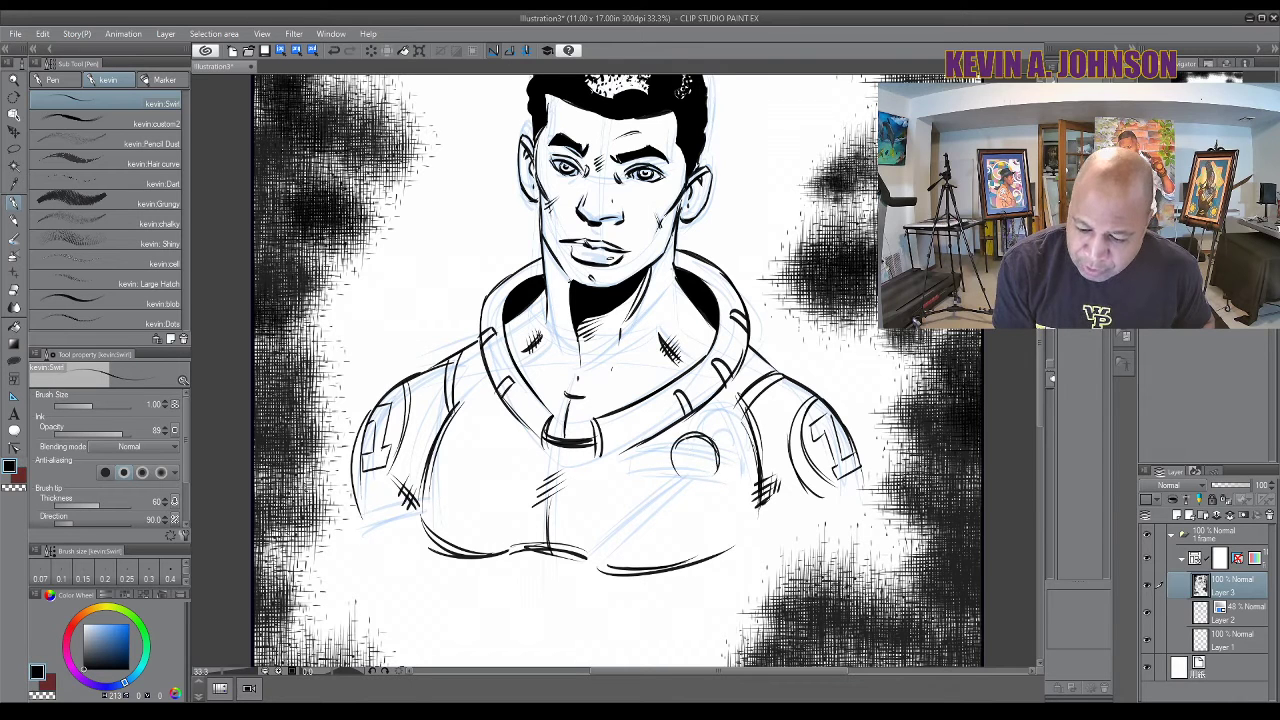
mouse_move(684, 437)
mouse_down()
mouse_move(672, 466)
mouse_move(718, 472)
mouse_up()
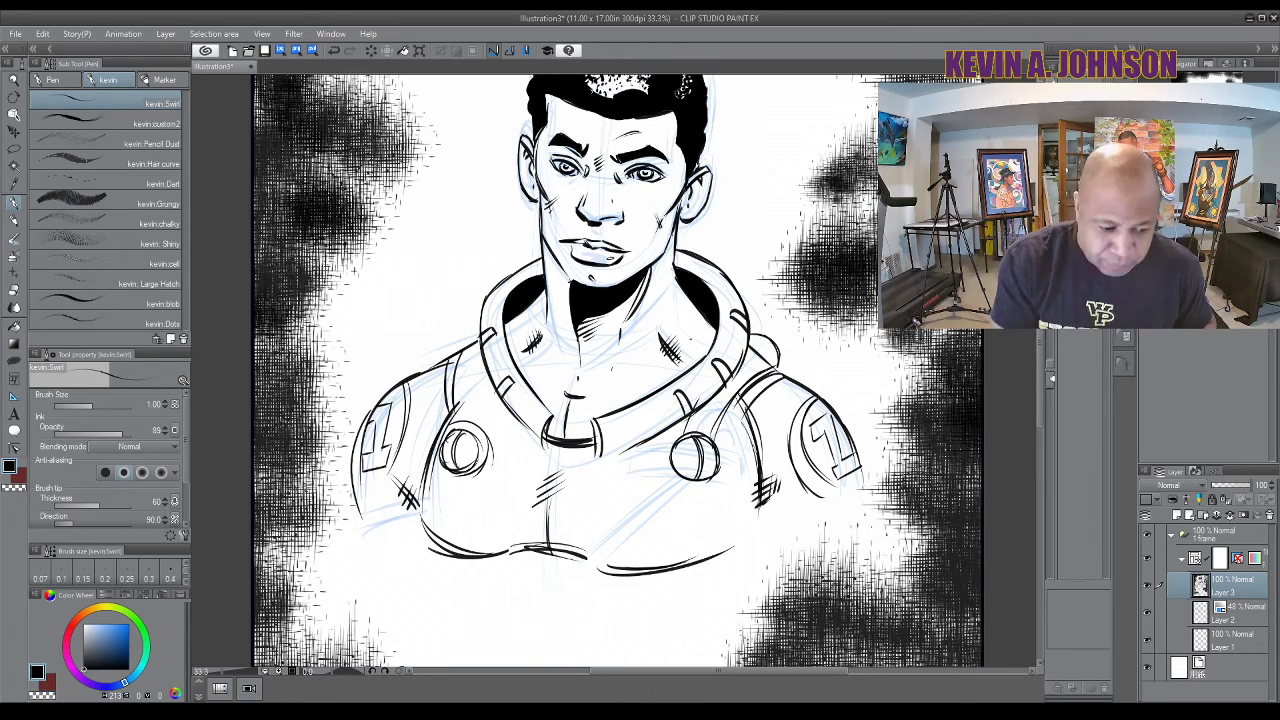
Erase the collar and shoulder lines crossing the right-hand hose with a size 6 Hard eraser, and ink its ribbed bands at pen size 1.70
key(e)
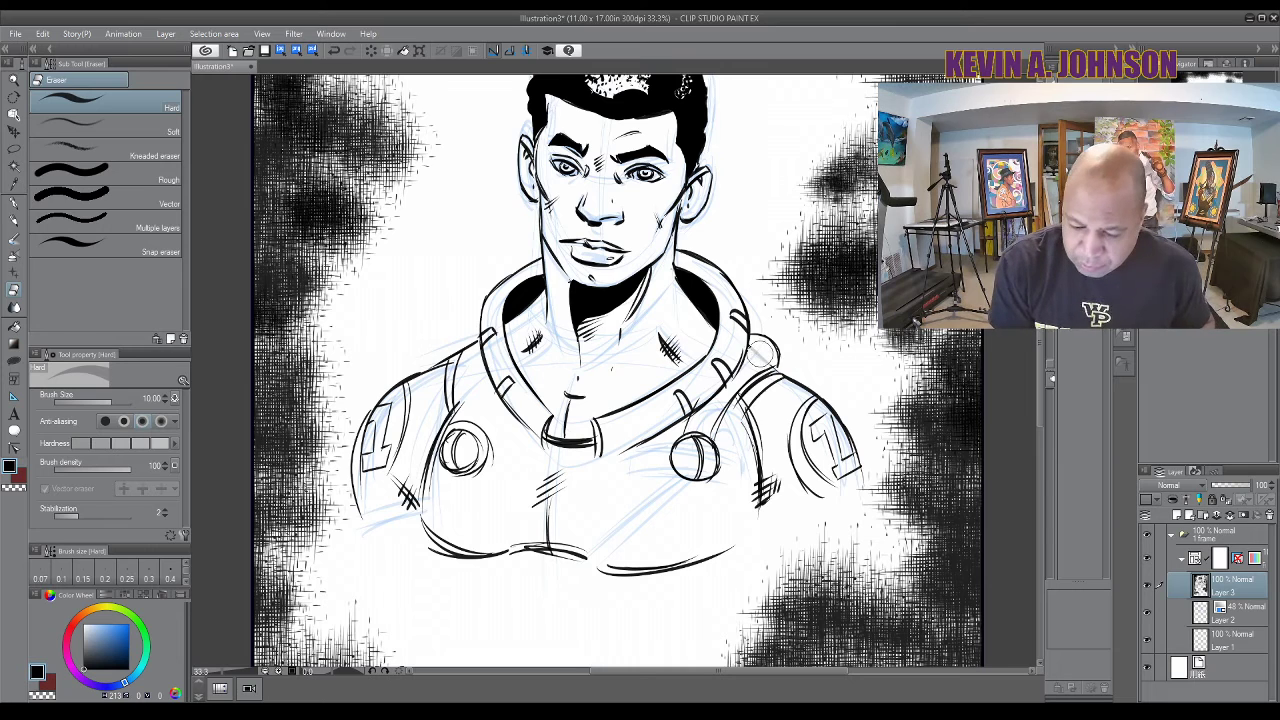
key(bracketleft)
key(bracketleft)
key(bracketleft)
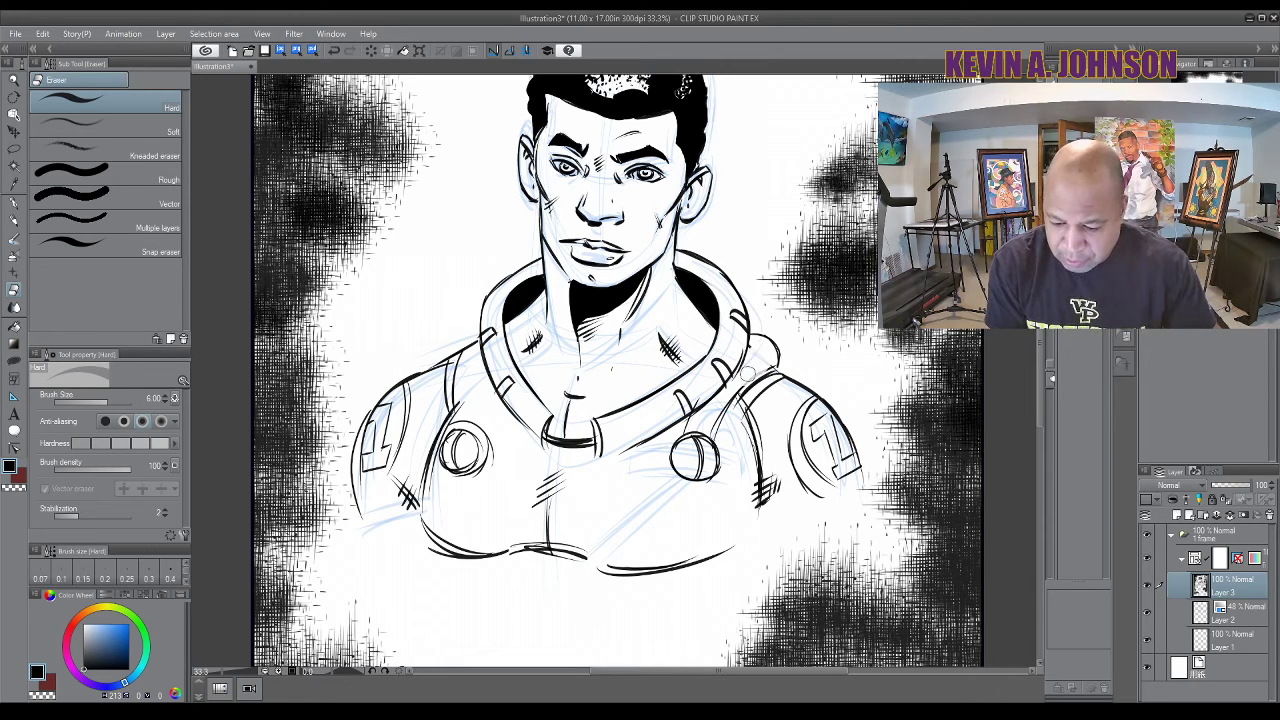
mouse_move(748, 372)
mouse_down()
mouse_move(710, 425)
mouse_move(757, 372)
mouse_up()
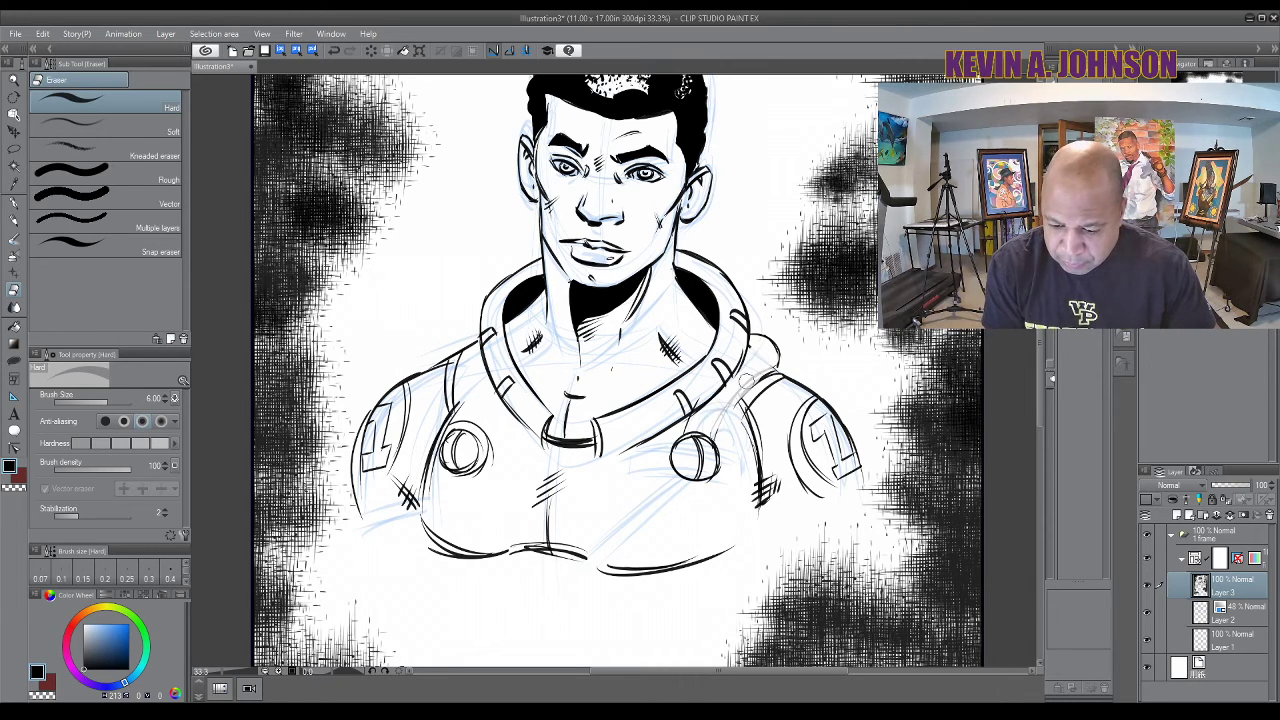
click(14, 203)
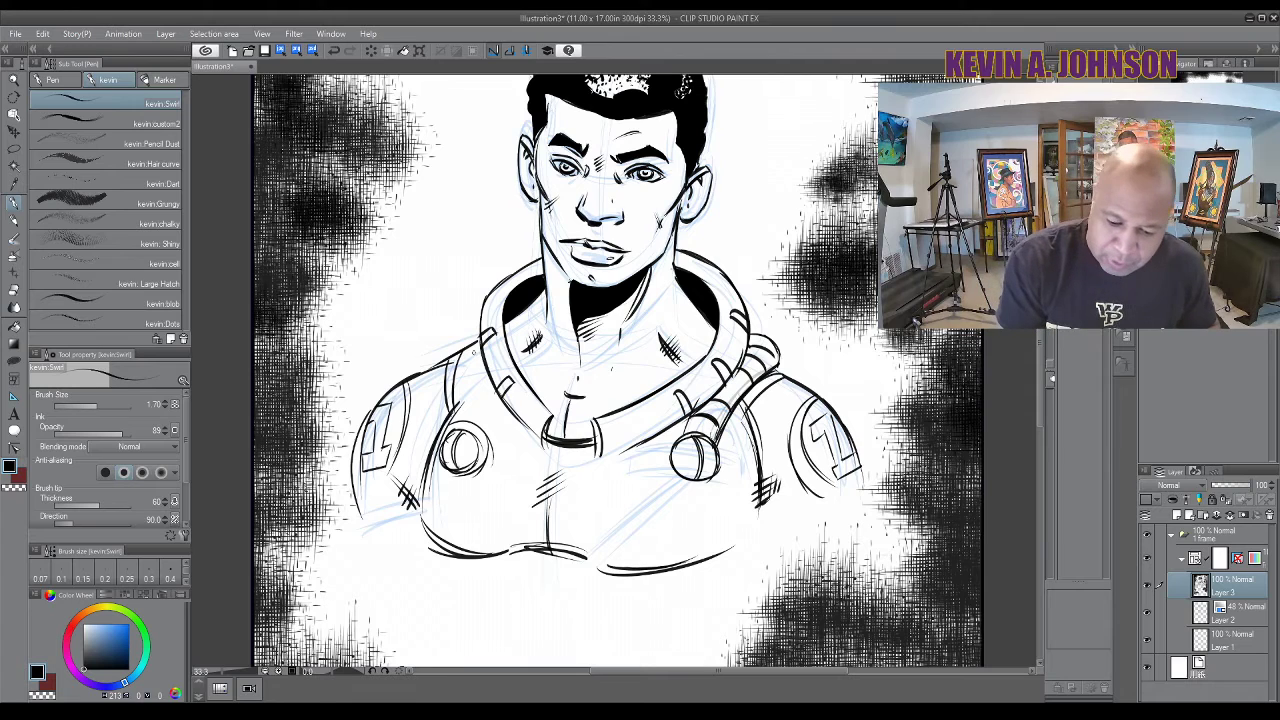
Erase the overlapping left-hand shoulder lines with a size 4 Hard eraser and ink a banded hose running down to the chest connector
click(15, 289)
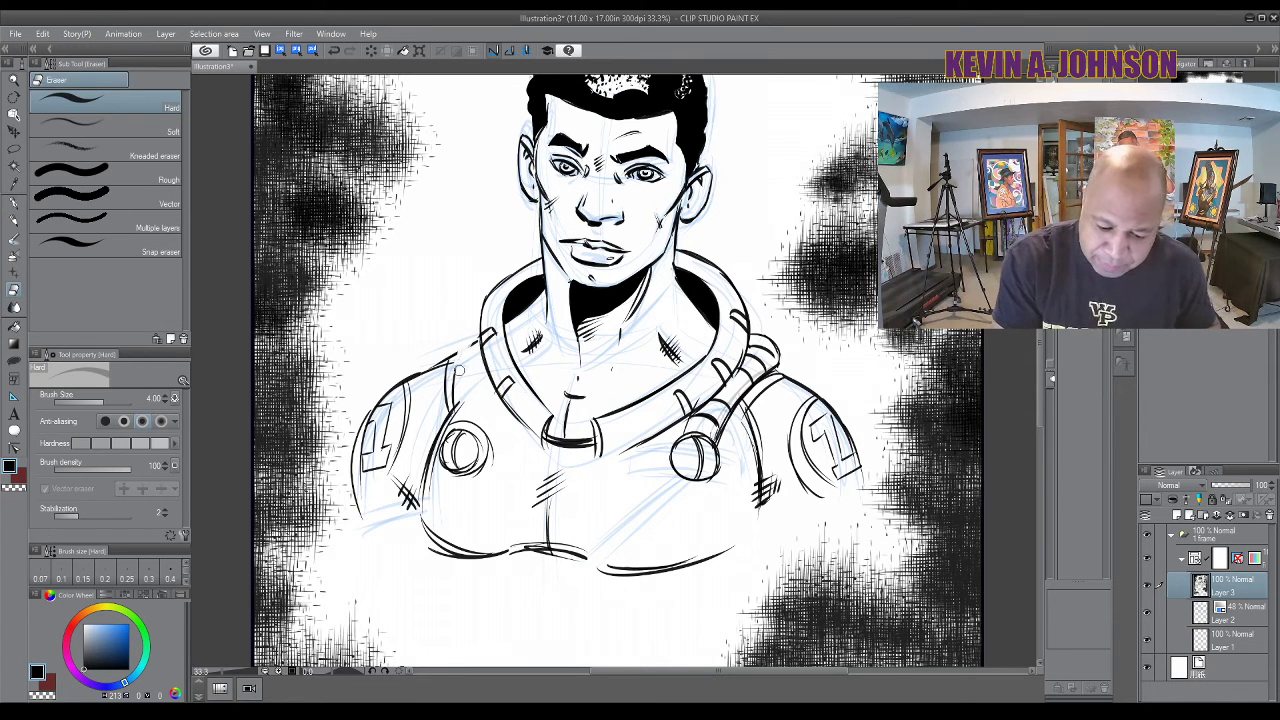
drag(459, 369, 456, 397)
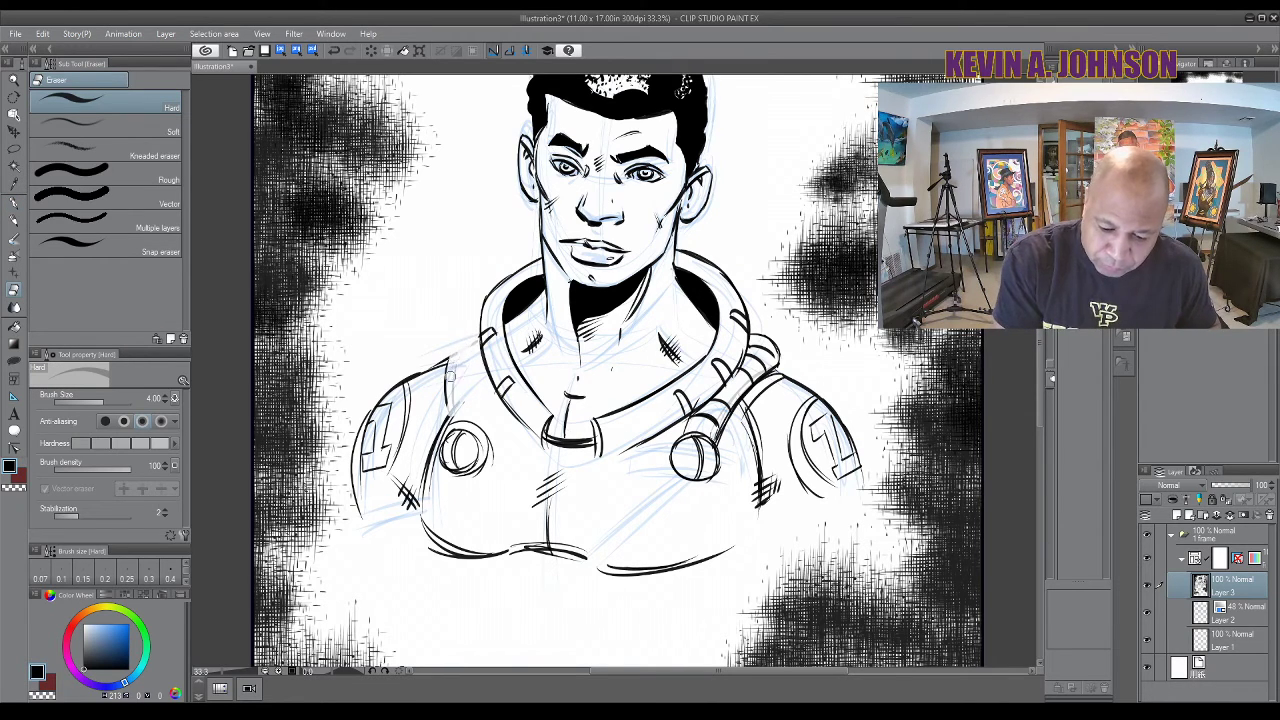
click(15, 203)
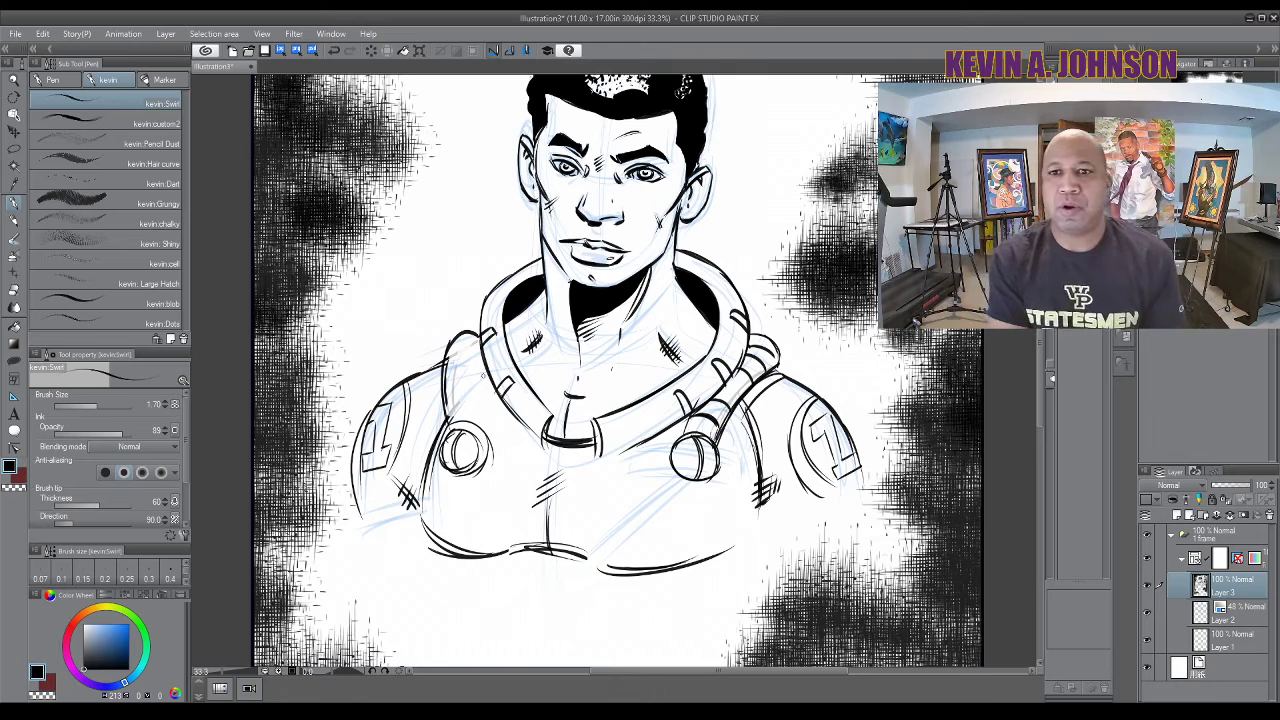
drag(478, 344, 478, 440)
drag(452, 336, 440, 436)
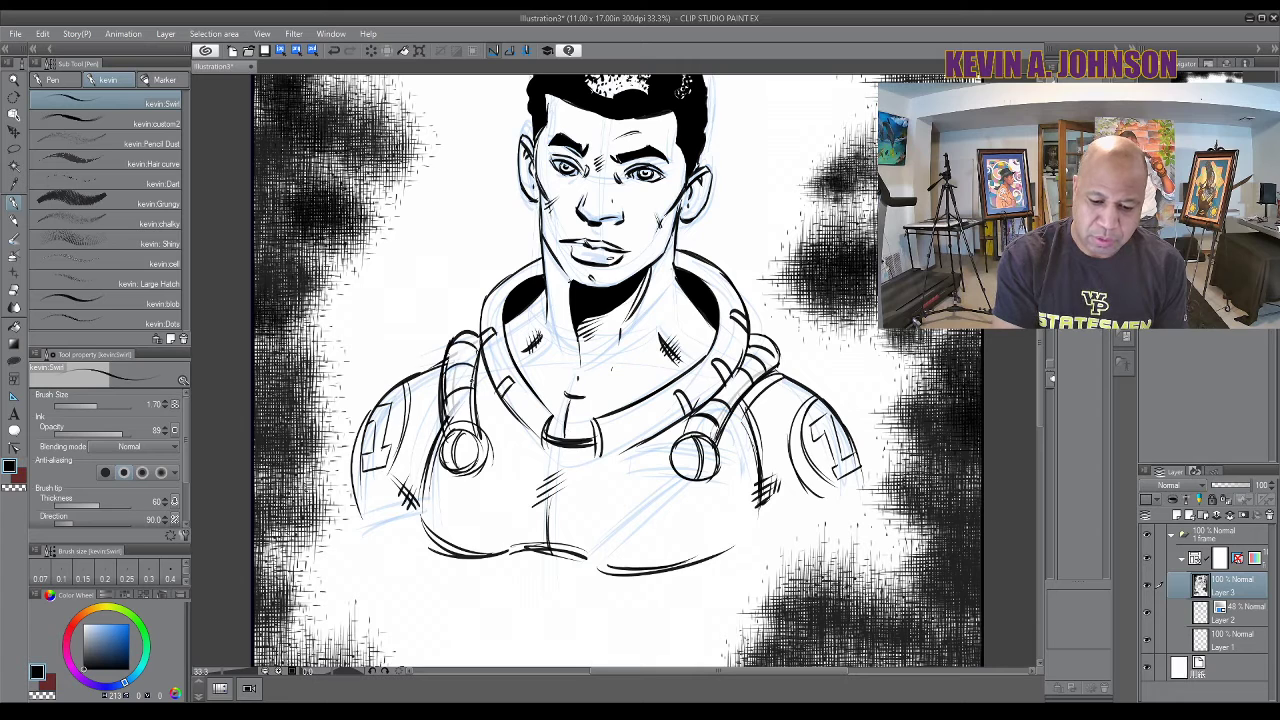
Lasso-fill solid black shadows along the segments of both hoses, leaving light edges
click(15, 363)
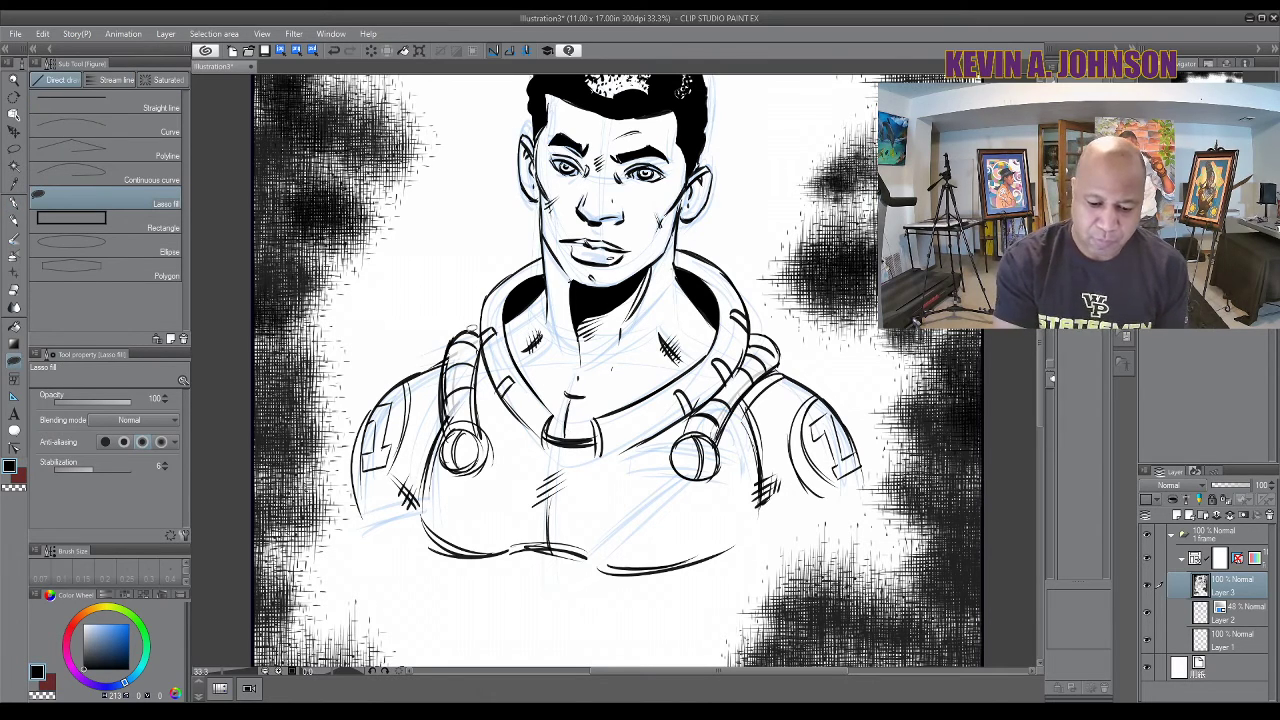
mouse_move(478, 328)
mouse_down()
mouse_move(470, 342)
mouse_move(462, 432)
mouse_up()
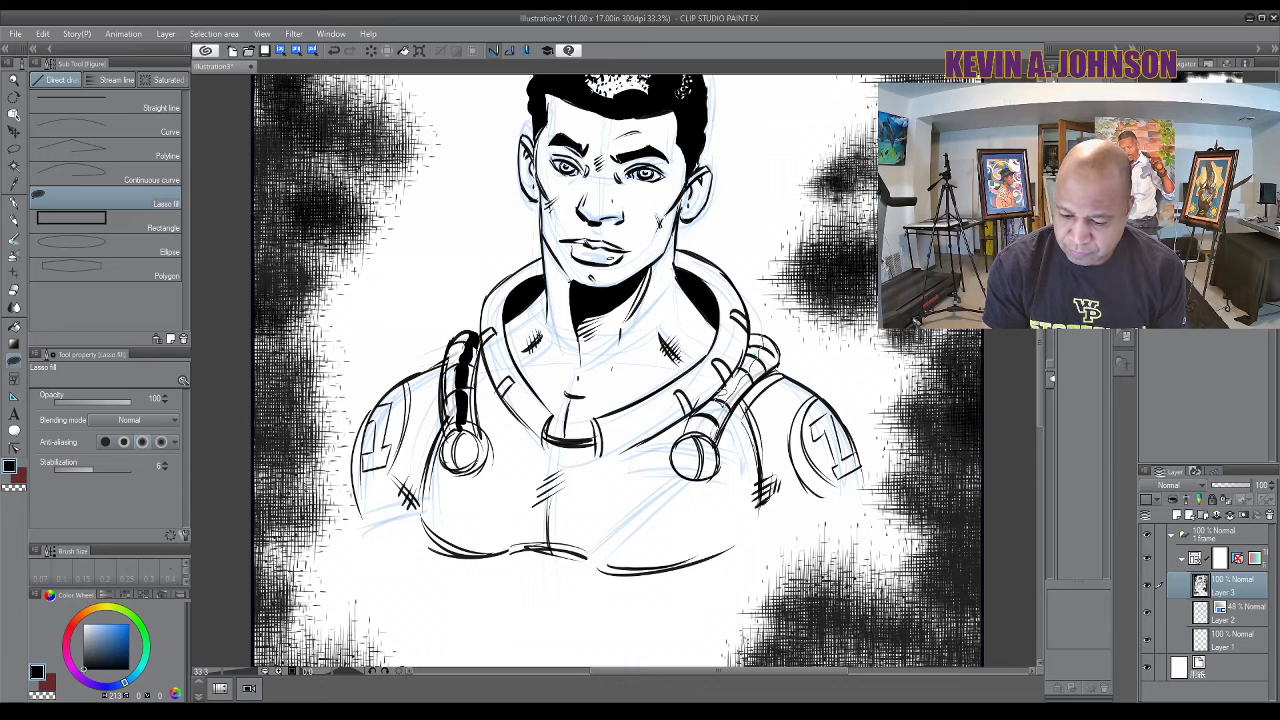
drag(760, 328, 702, 435)
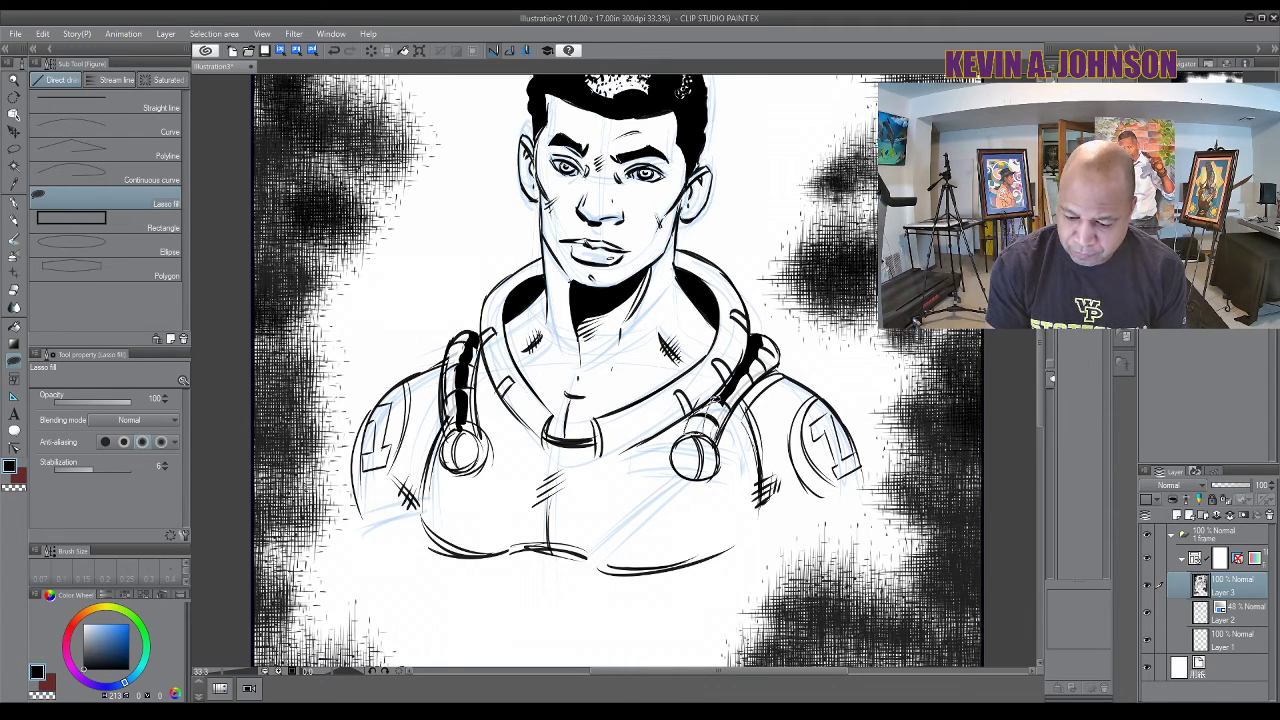
Ink the oval ends of the clasp at the collar's front centre and lasso-fill them solid black
click(16, 204)
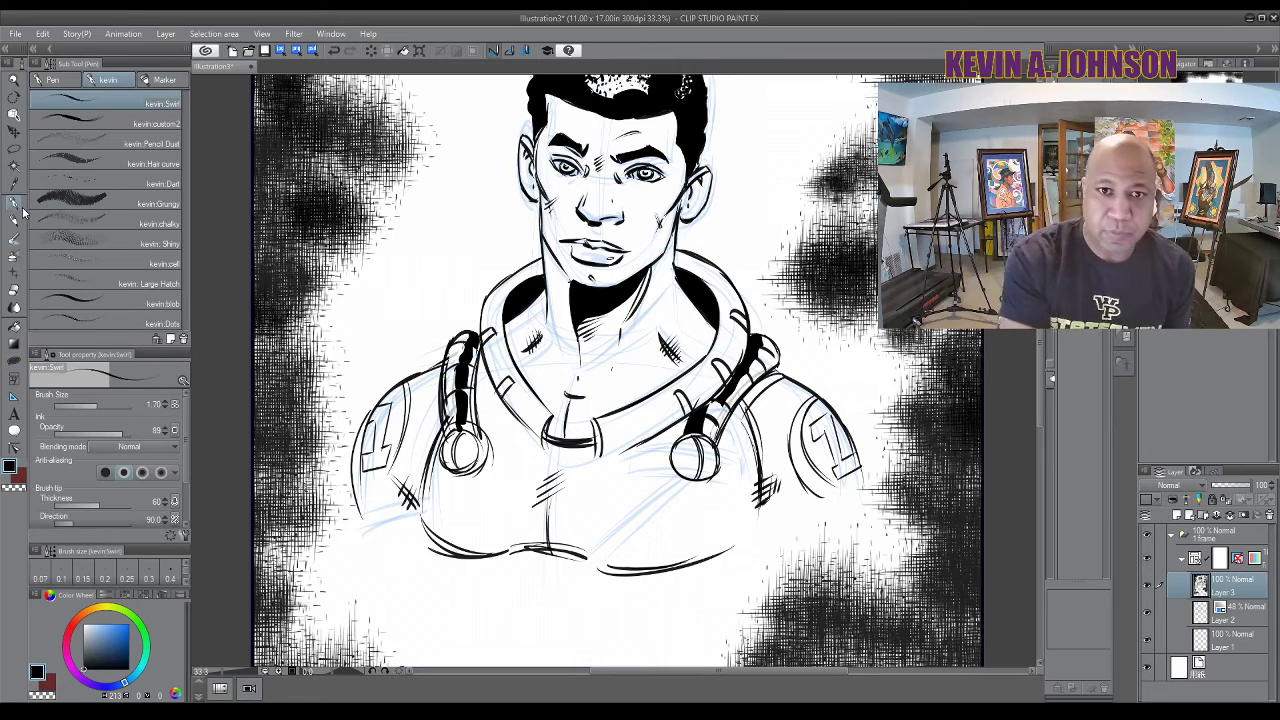
scroll(1040, 410, up, 2)
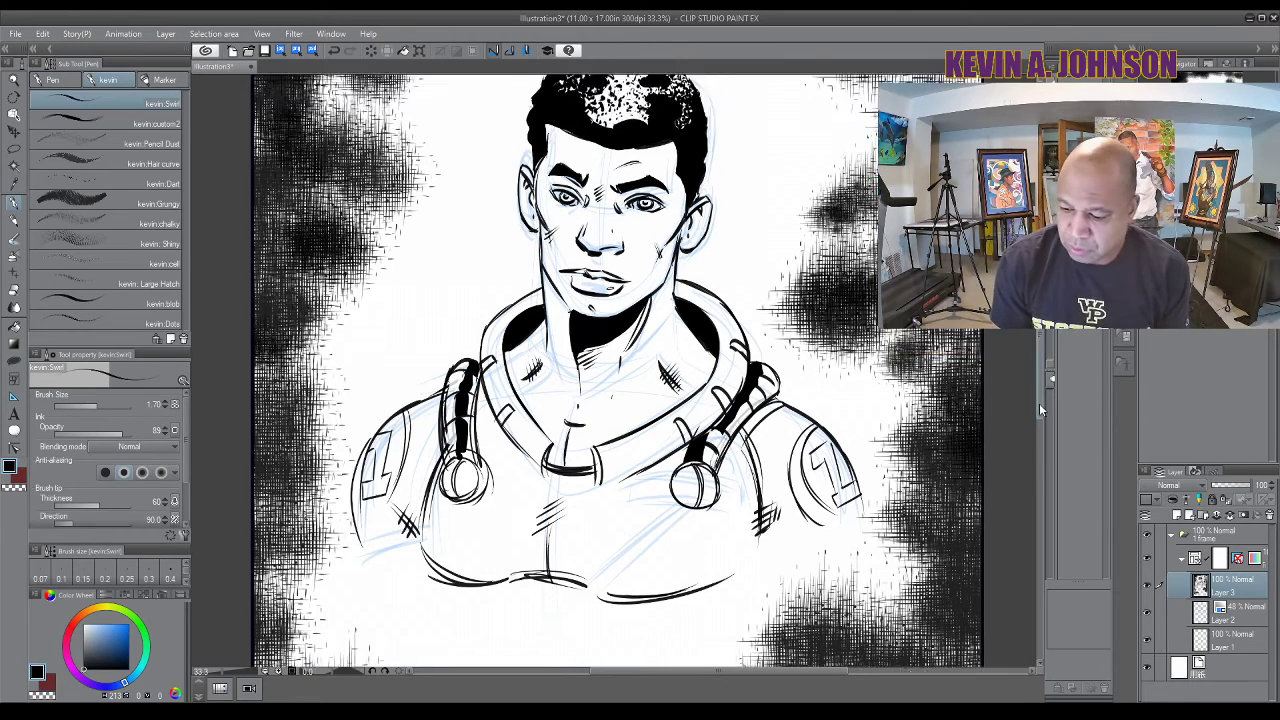
scroll(1040, 410, up, 2)
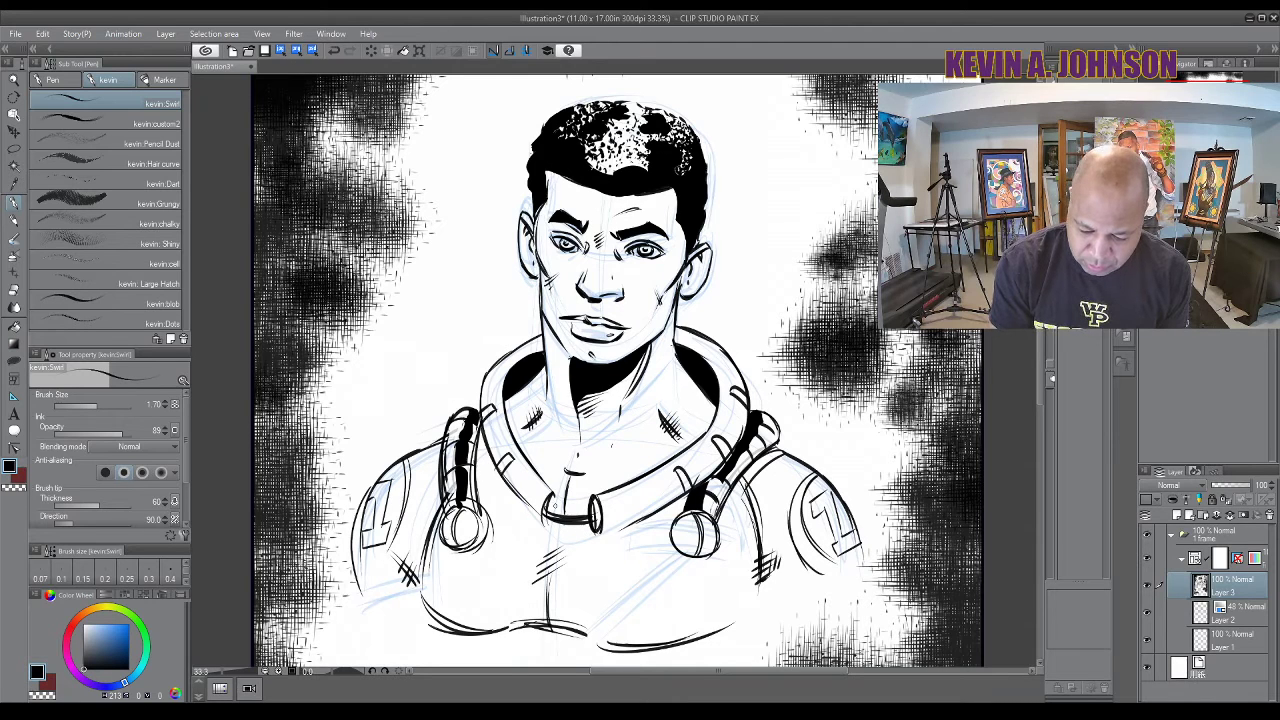
click(15, 358)
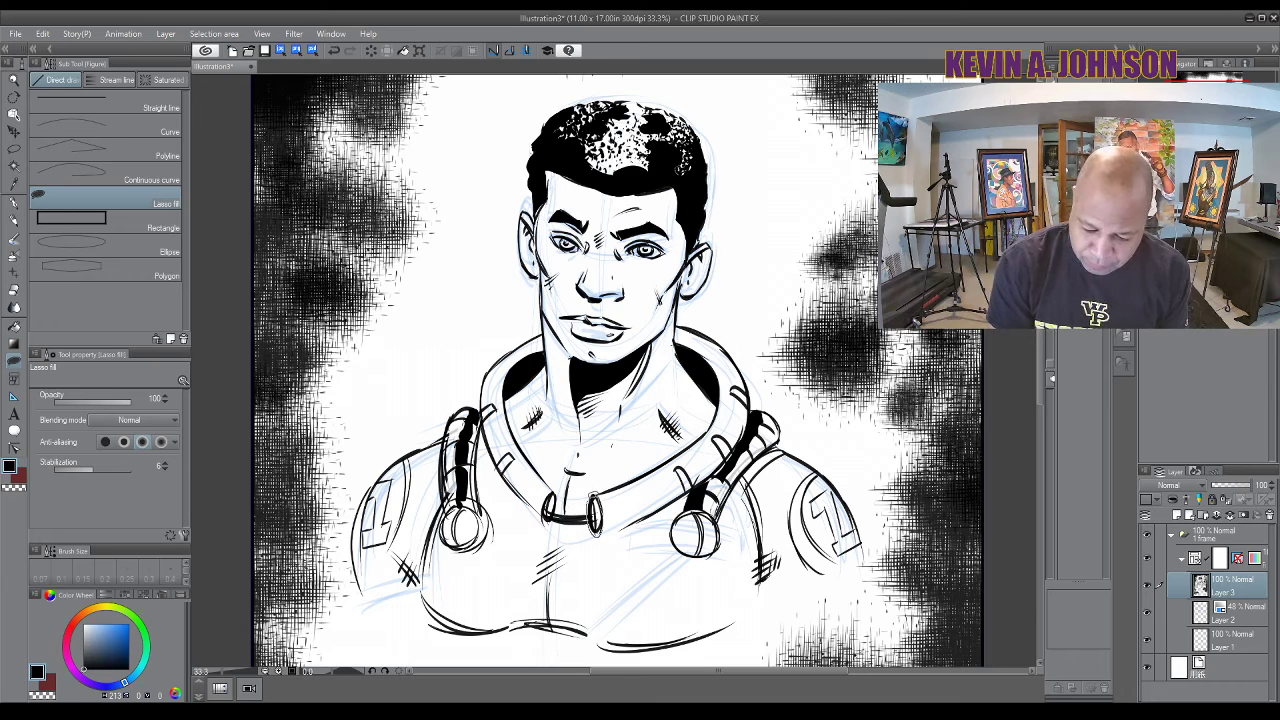
drag(600, 490, 548, 494)
With the kevin:Swirl pen, cut a white highlight into the front hairline and add black strokes along the right-hand temple
click(14, 205)
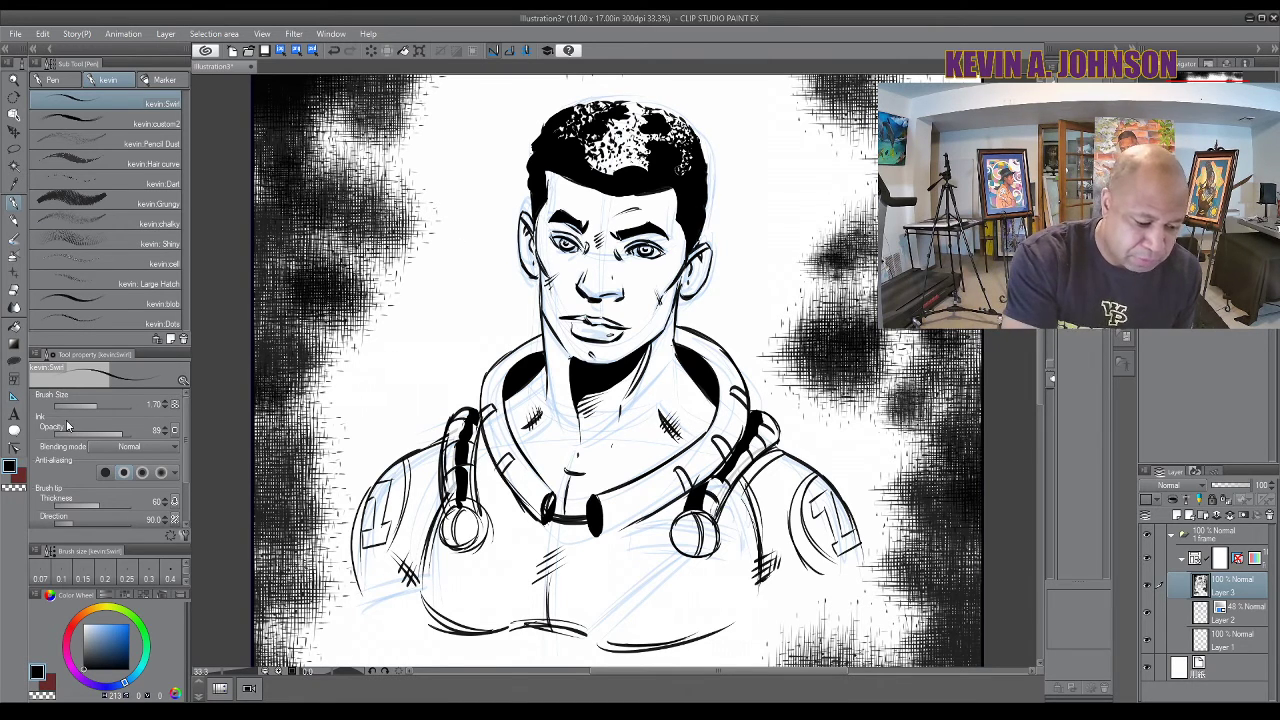
key(x)
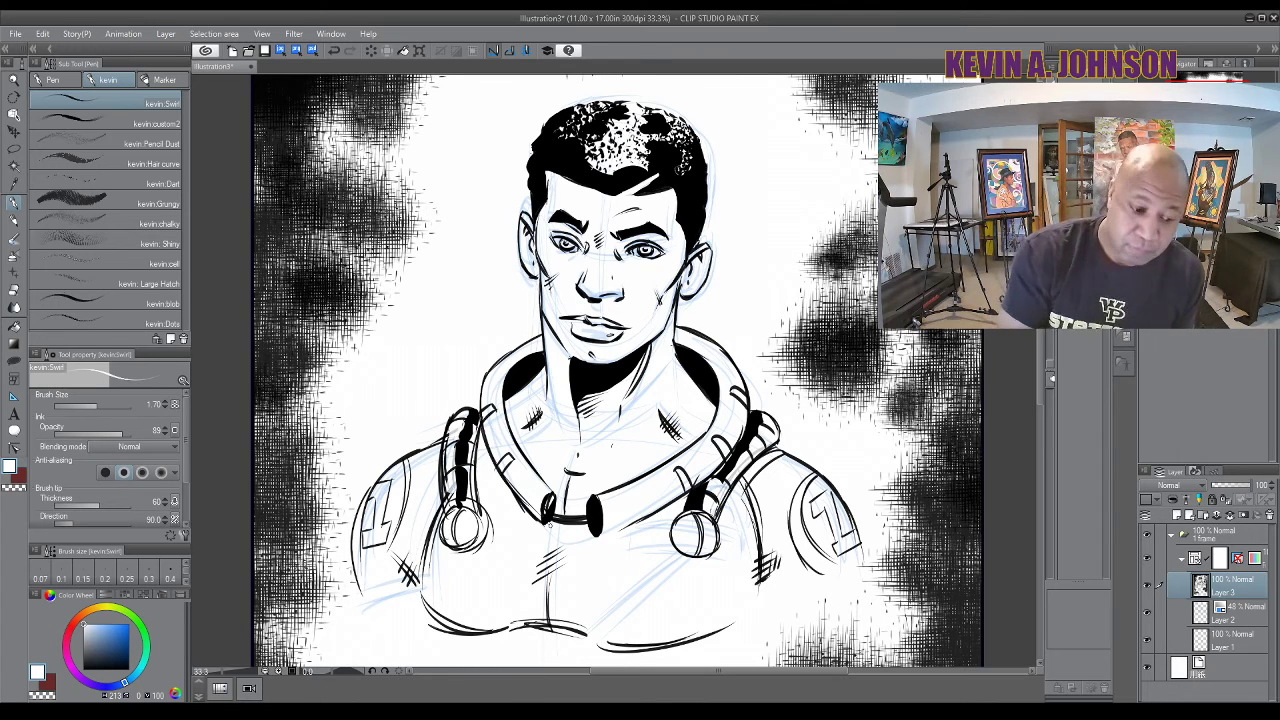
click(88, 668)
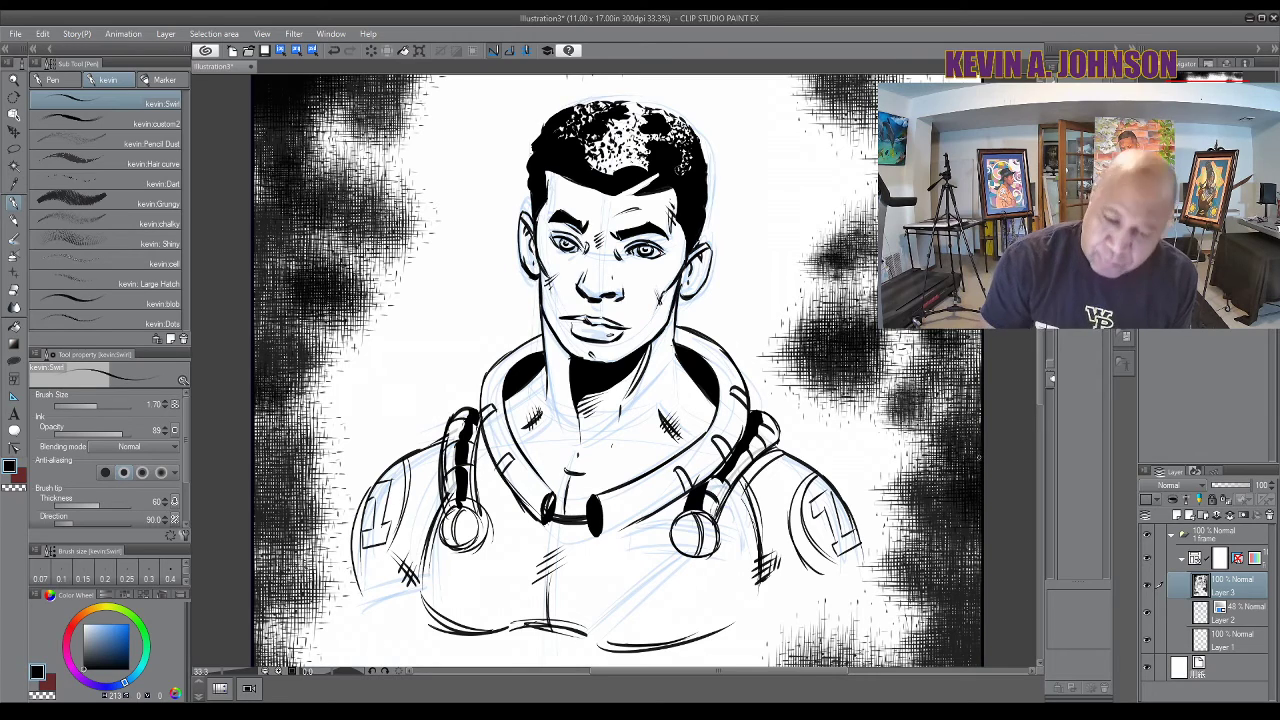
scroll(1039, 380, up, 1)
scroll(1039, 380, up, 2)
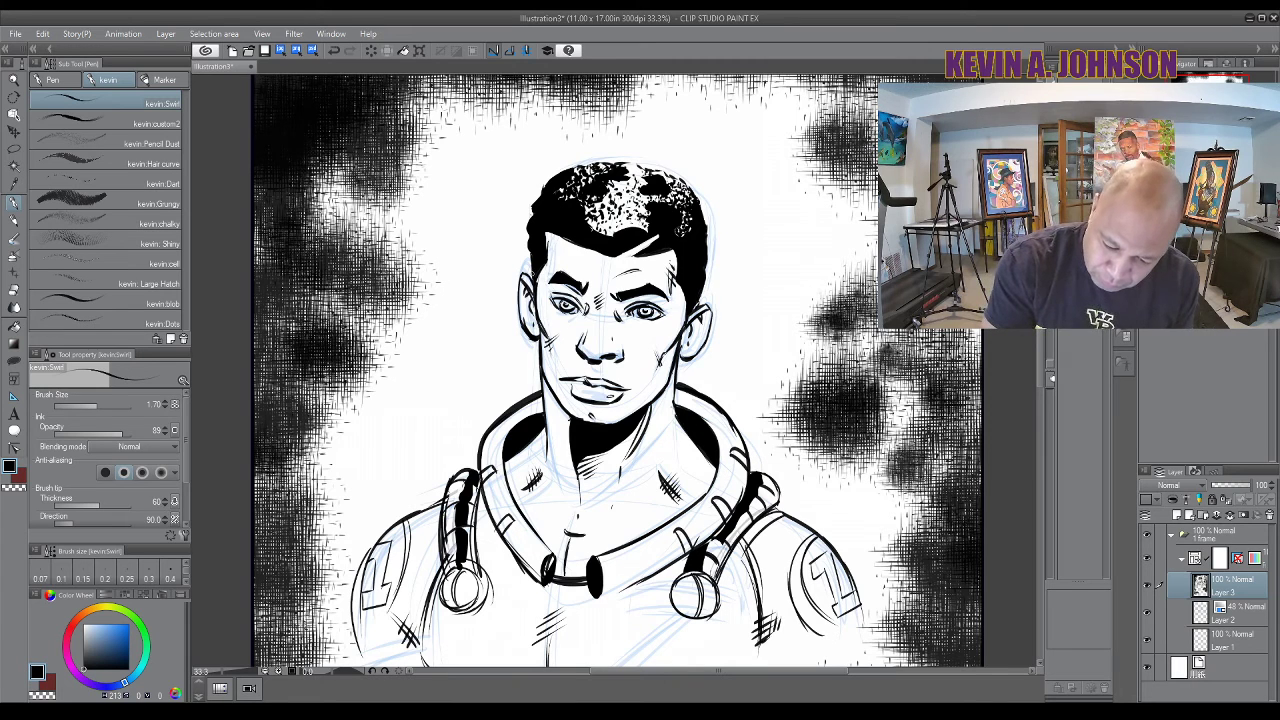
Try a dab of the 035 Background Stipple Shade B brush beside the figure, undo it and browse the other ink brushes
click(61, 80)
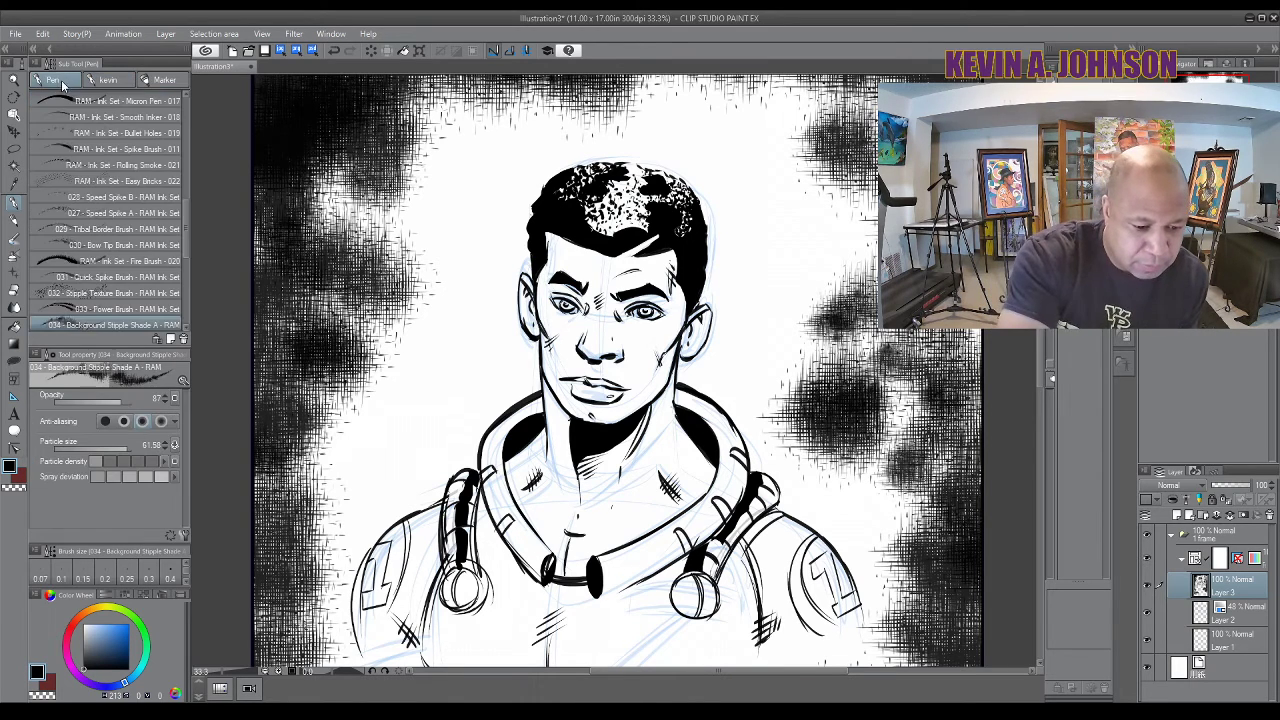
mouse_move(185, 226)
mouse_down()
mouse_move(178, 113)
mouse_move(176, 247)
mouse_up()
click(150, 236)
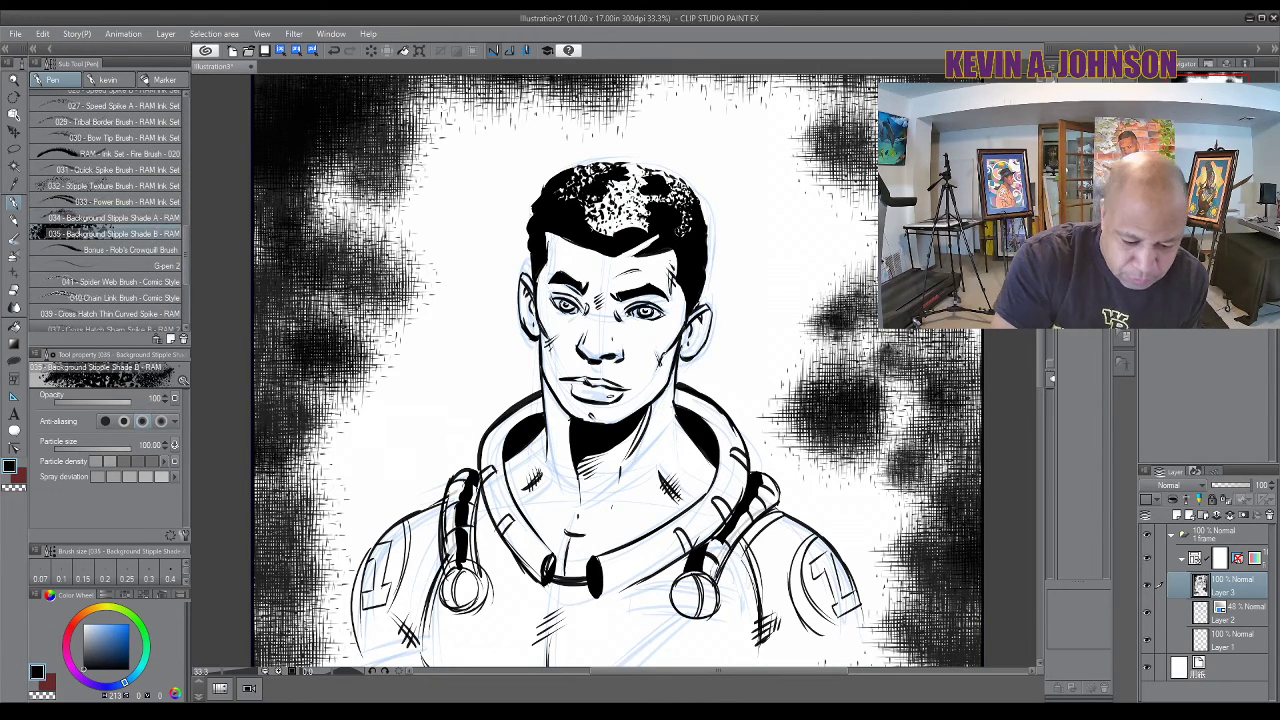
click(360, 420)
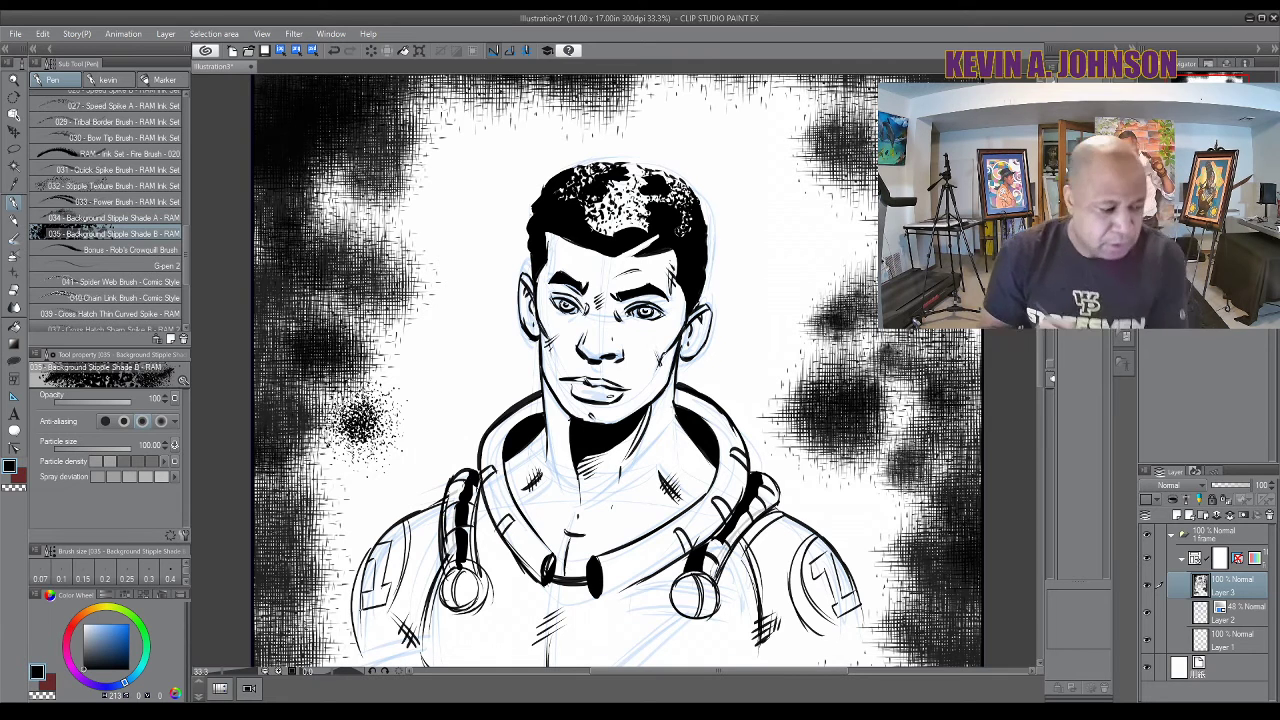
key(ctrl+z)
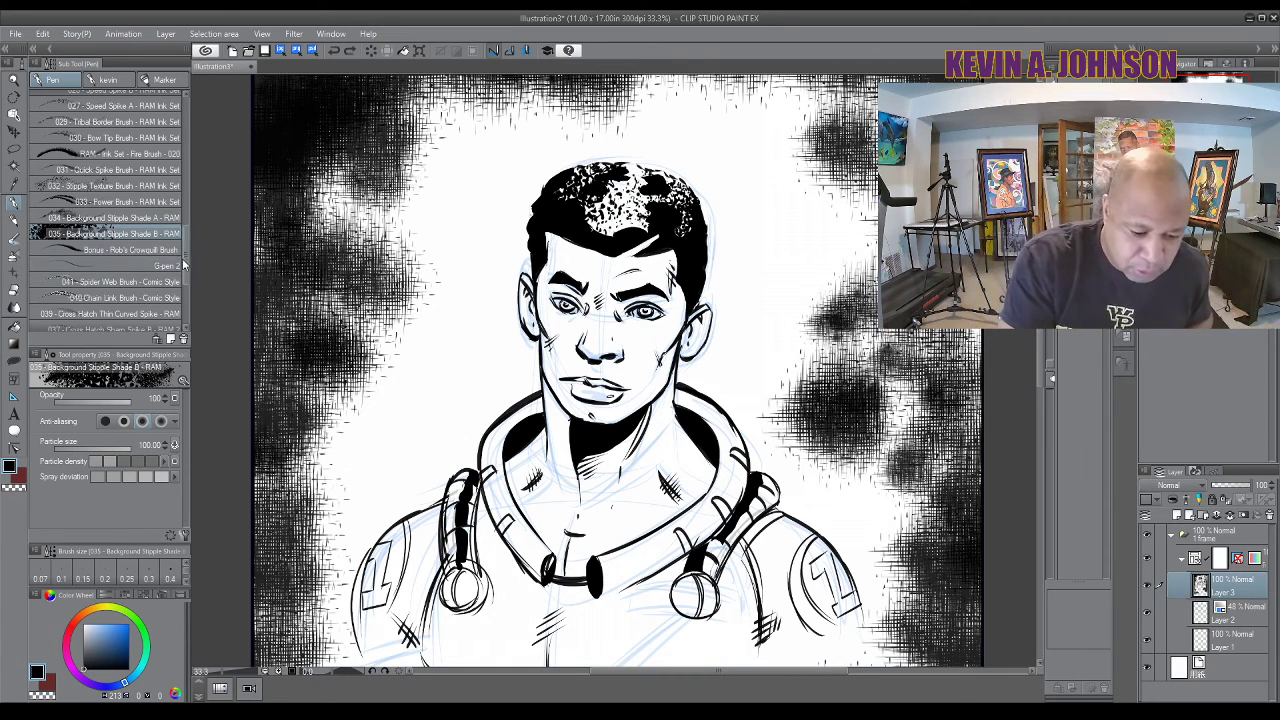
drag(185, 264, 184, 305)
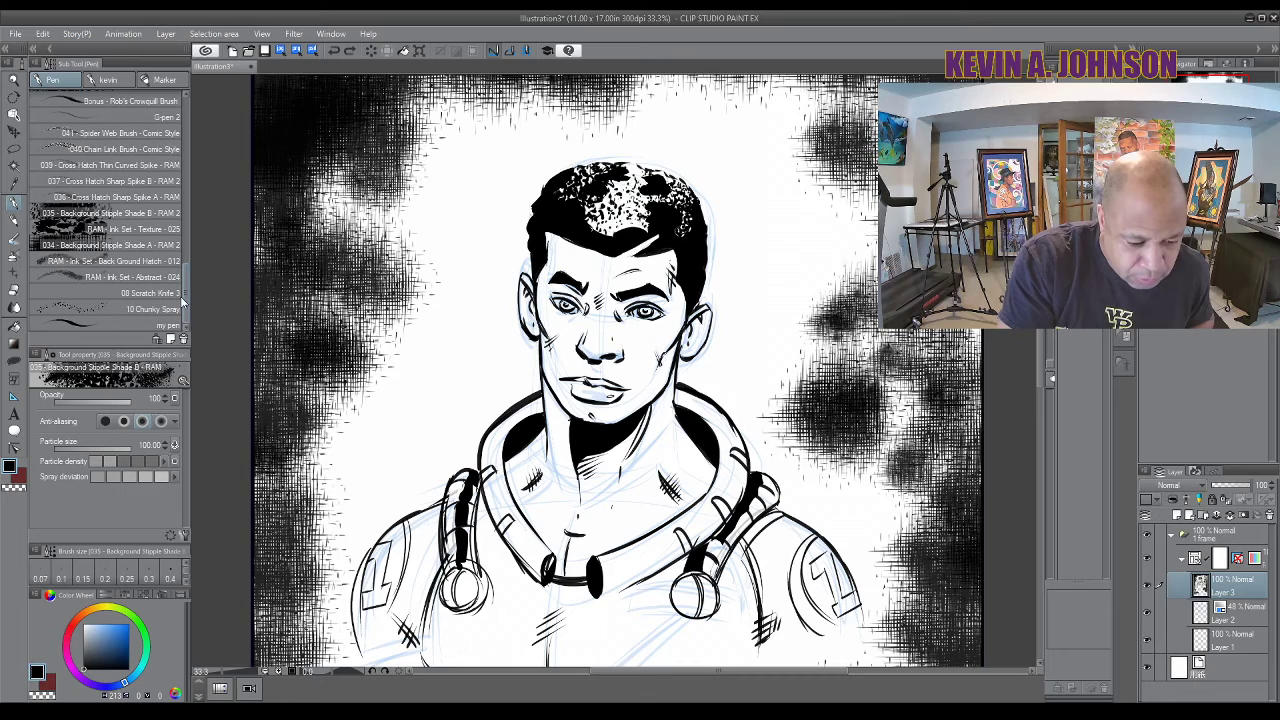
scroll(180, 300, up, 2)
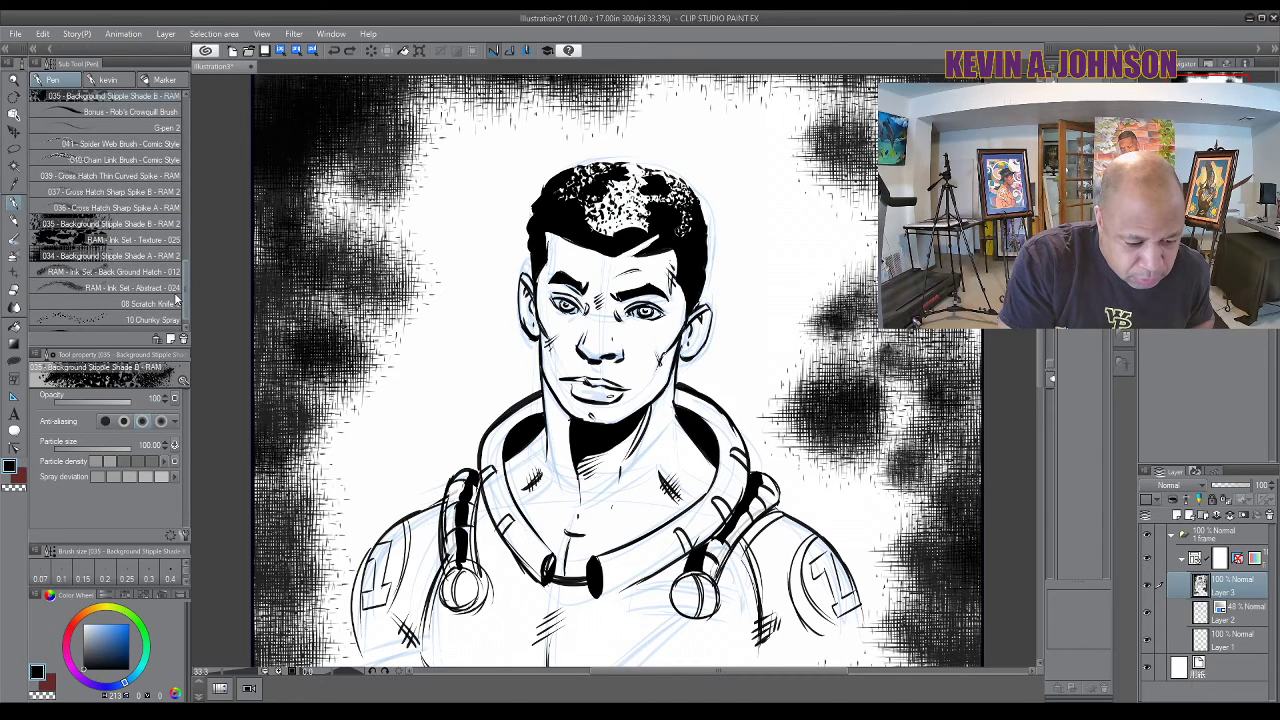
drag(175, 298, 180, 125)
Return to the kevin:Swirl pen and thicken the left-hand lower contour of the chest
click(119, 82)
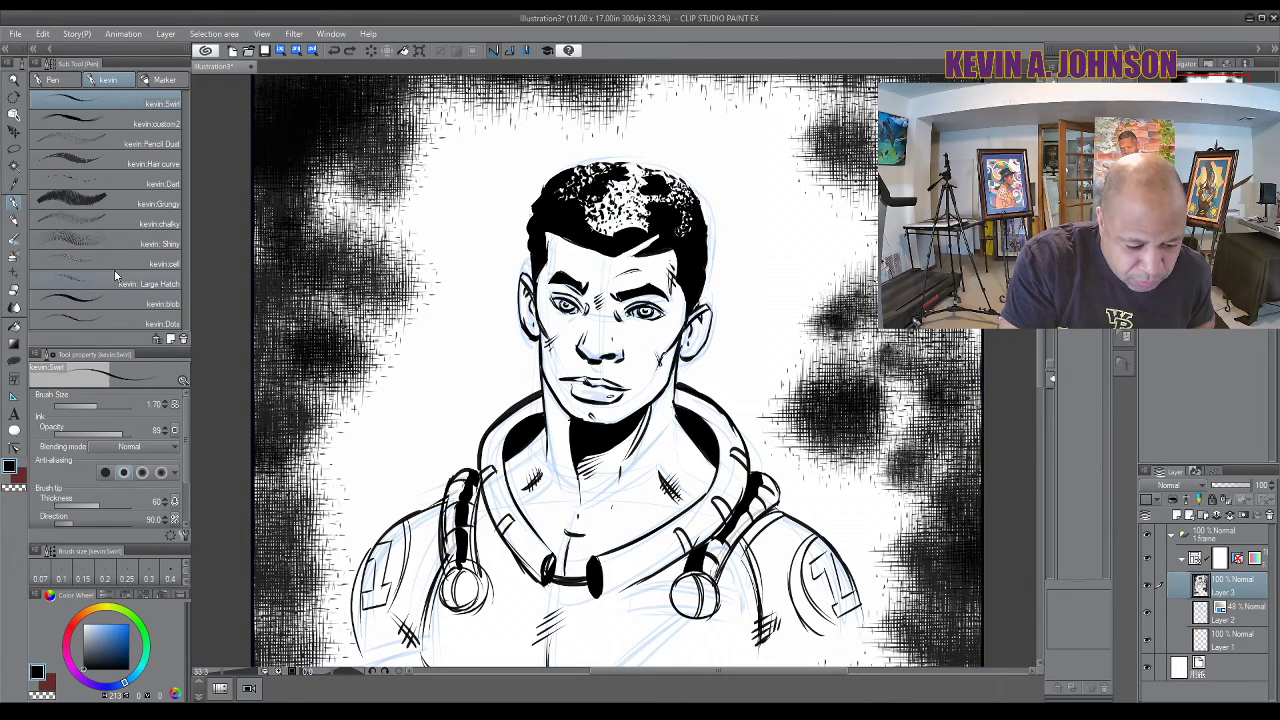
click(130, 184)
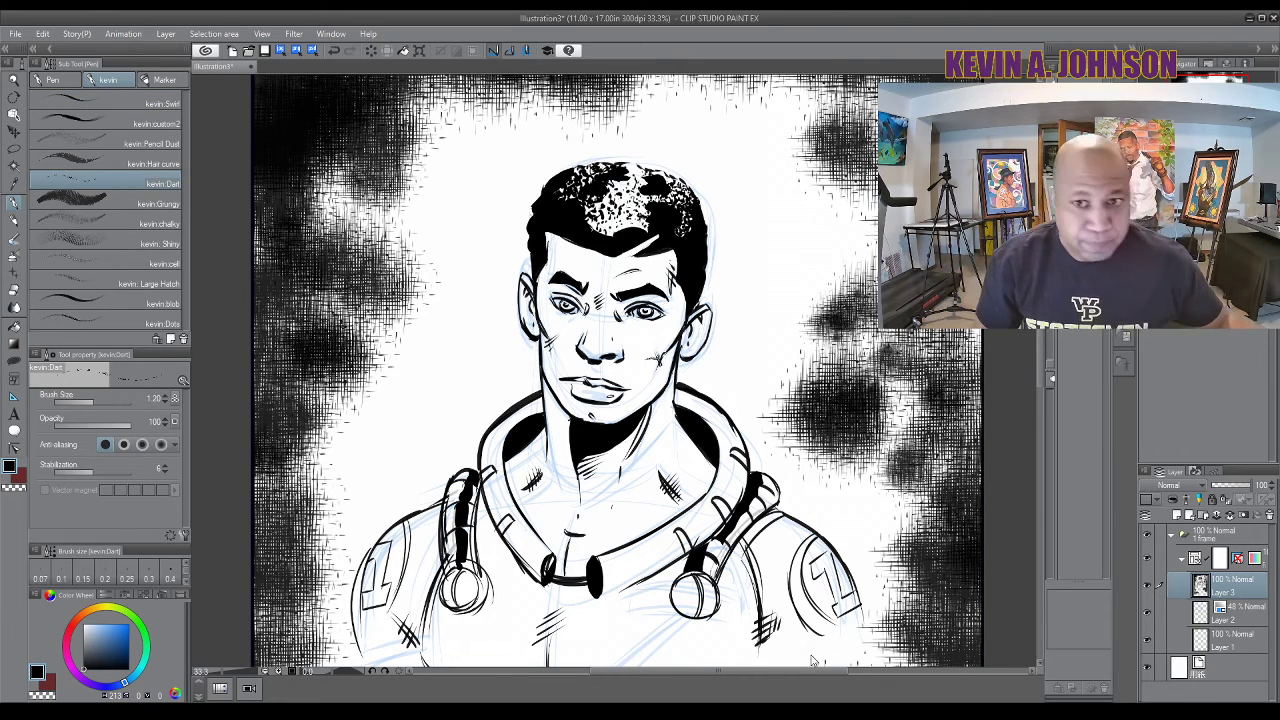
click(150, 103)
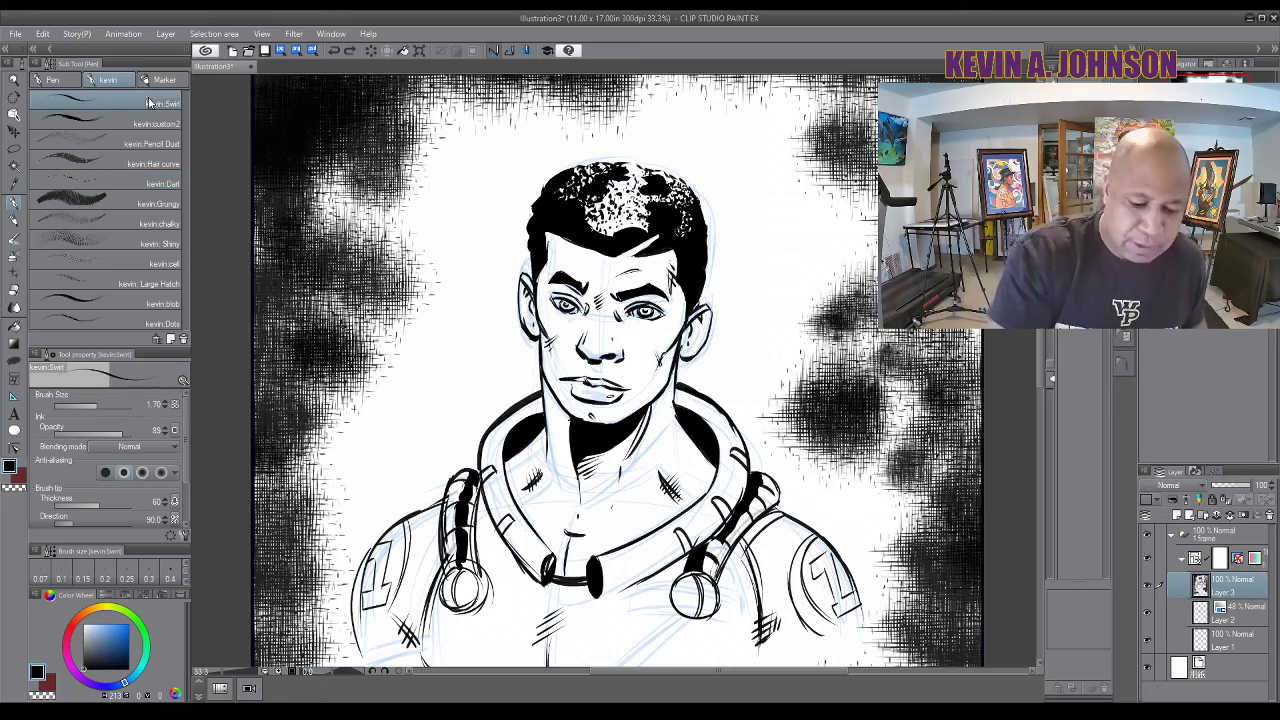
scroll(617, 371, down, 4)
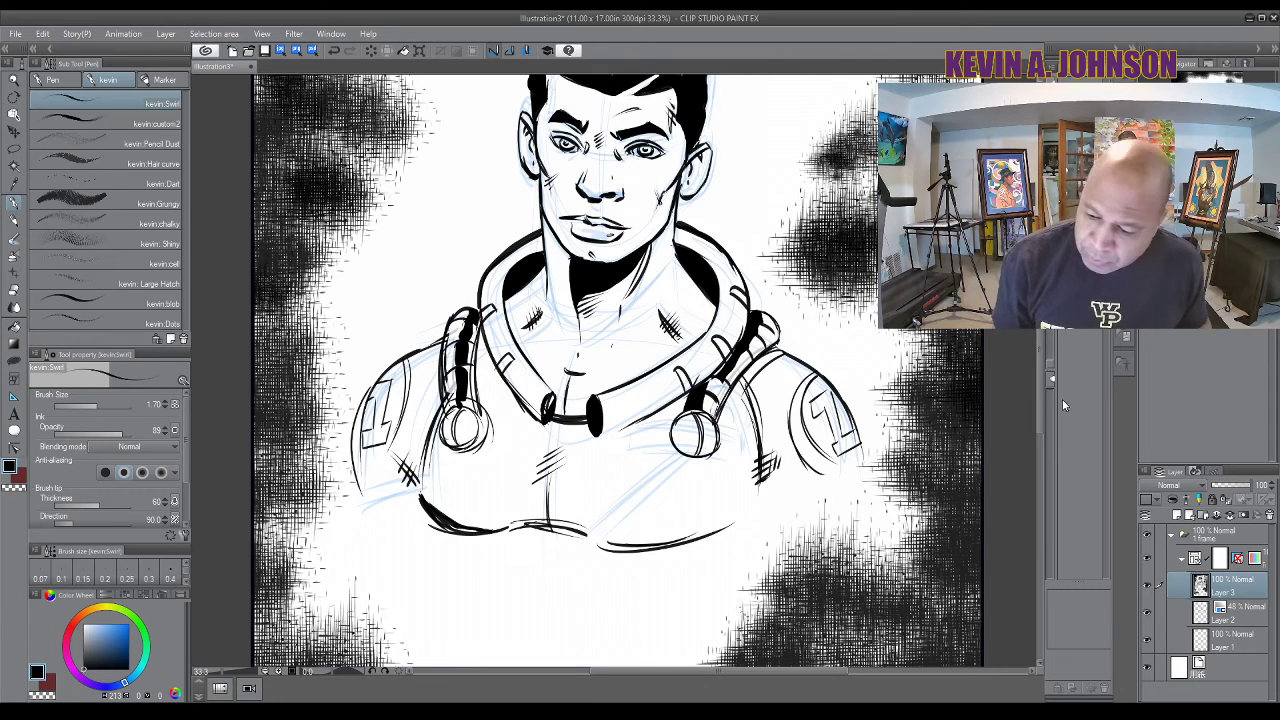
Try a lasso-filled solid black torso shadow with a central tail below the chest, adding short pen strokes along the right-hand side
scroll(1039, 418, down, 3)
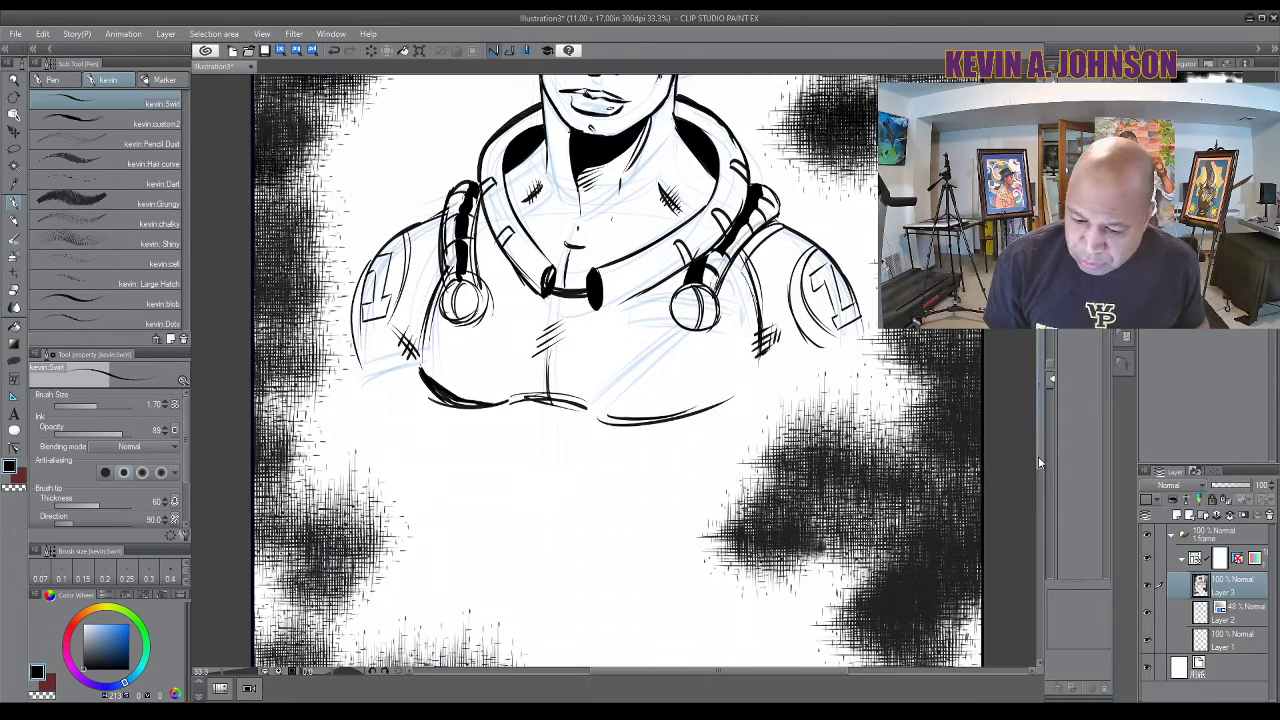
click(15, 363)
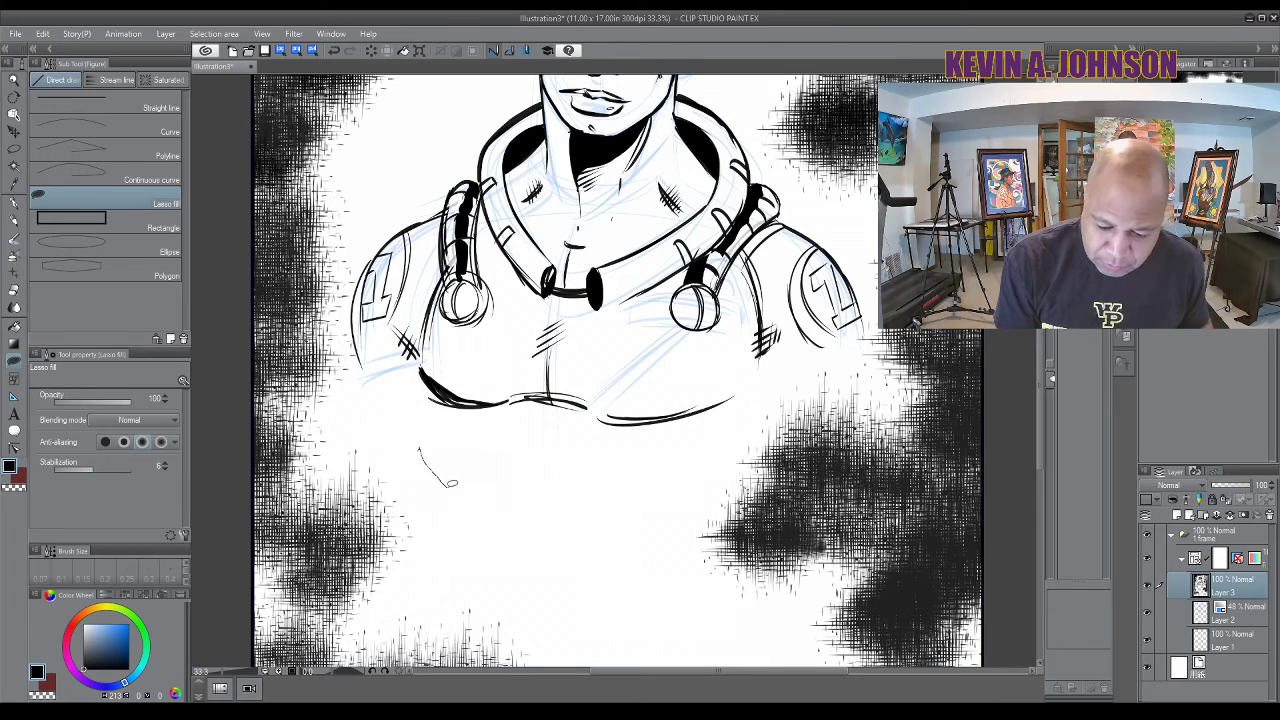
mouse_move(510, 477)
mouse_down()
mouse_move(667, 504)
mouse_move(750, 459)
mouse_move(658, 546)
mouse_move(558, 521)
mouse_move(539, 614)
mouse_move(523, 578)
mouse_move(527, 516)
mouse_move(450, 504)
mouse_up()
drag(427, 456, 420, 449)
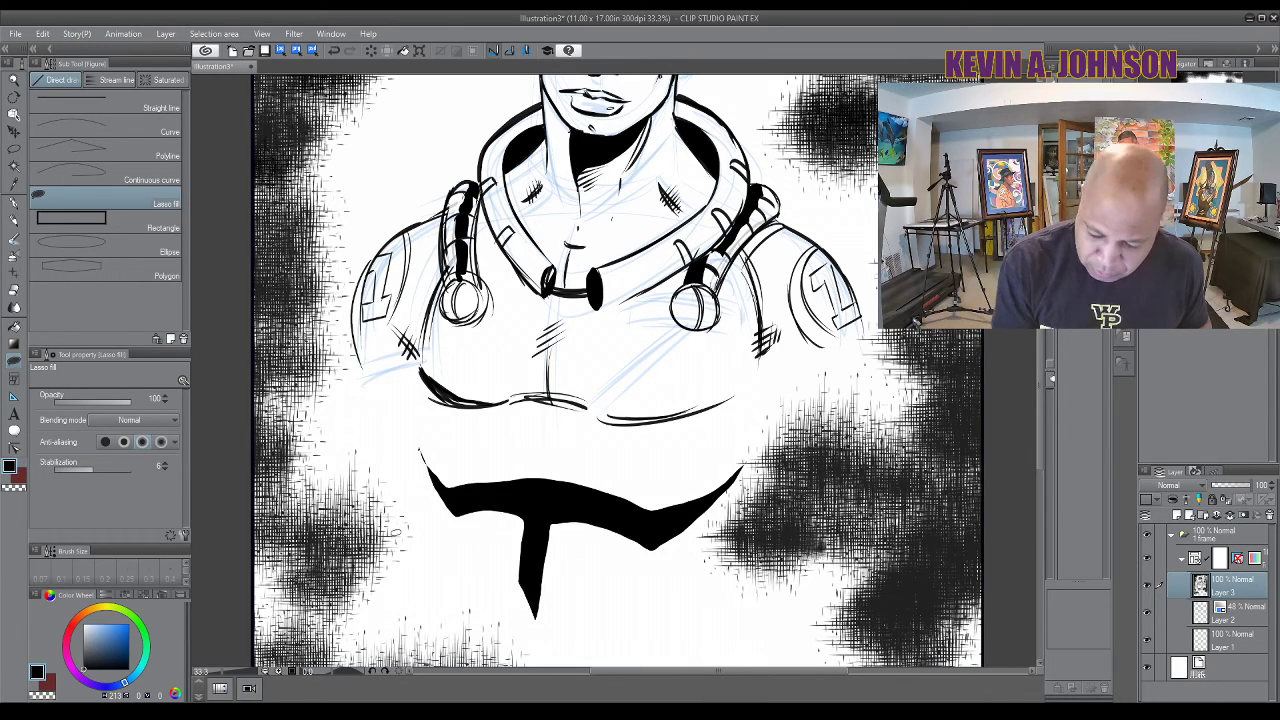
scroll(1038, 430, up, 3)
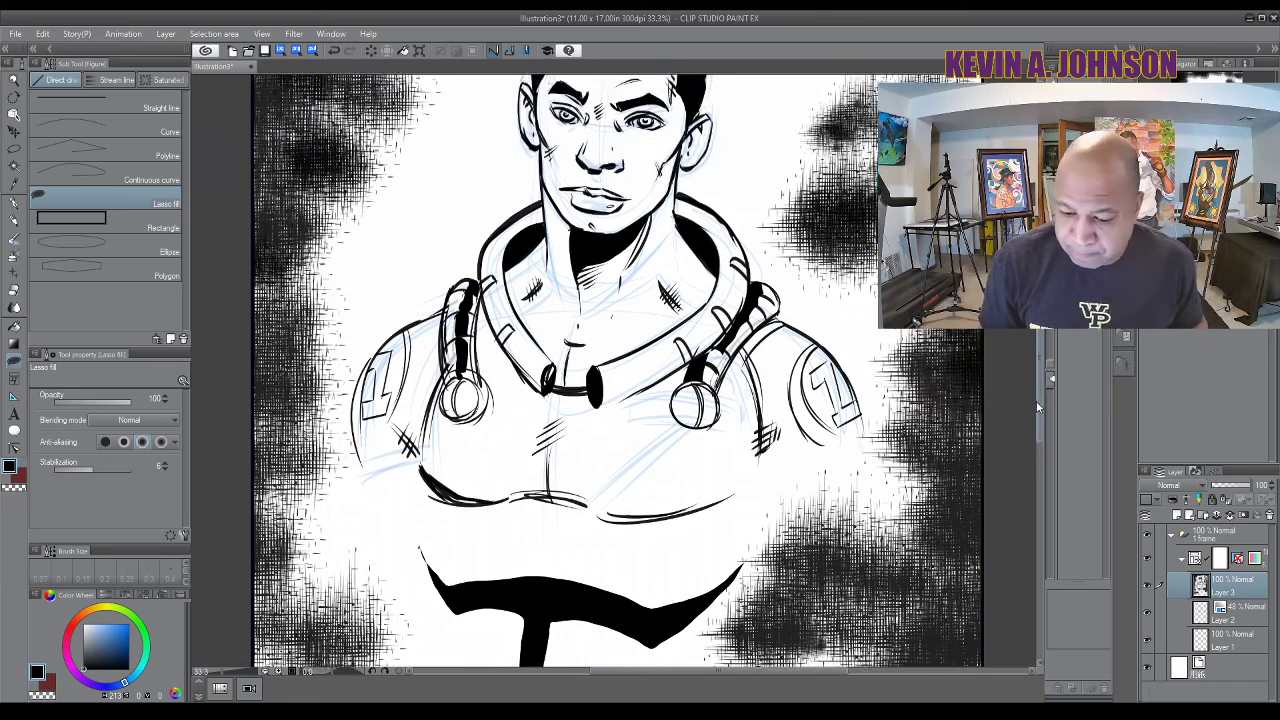
key(p)
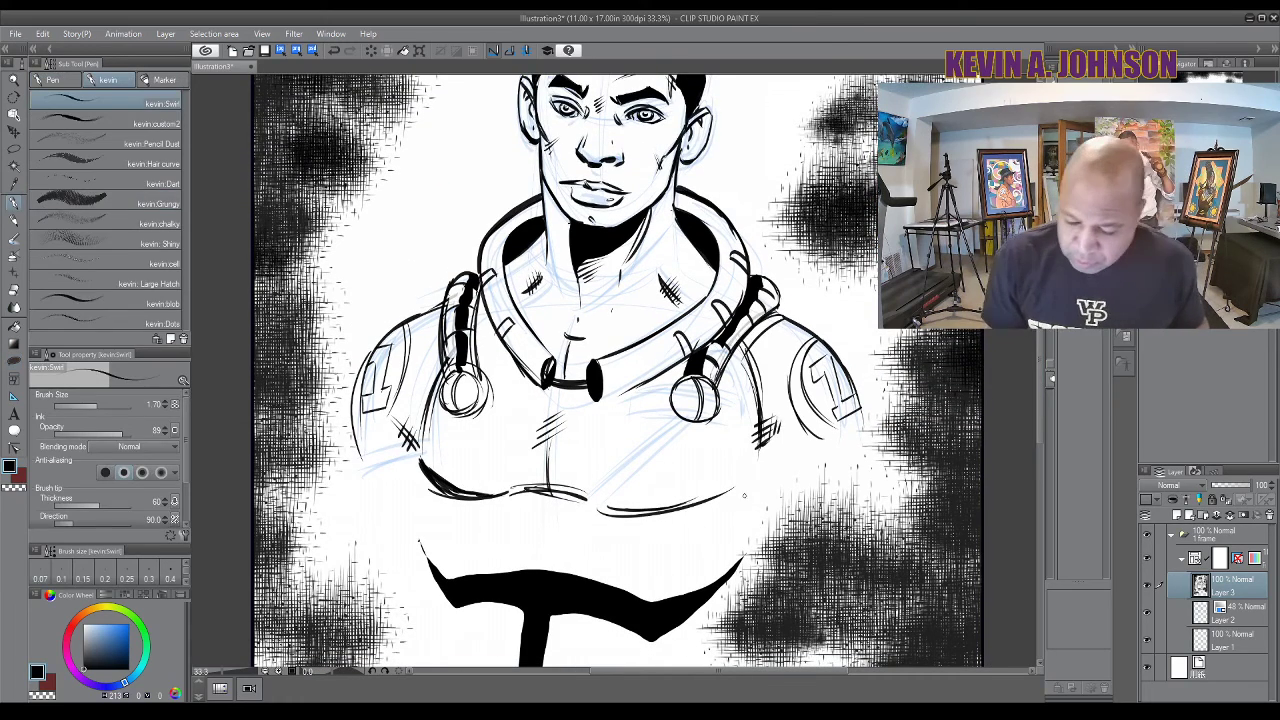
drag(745, 490, 722, 517)
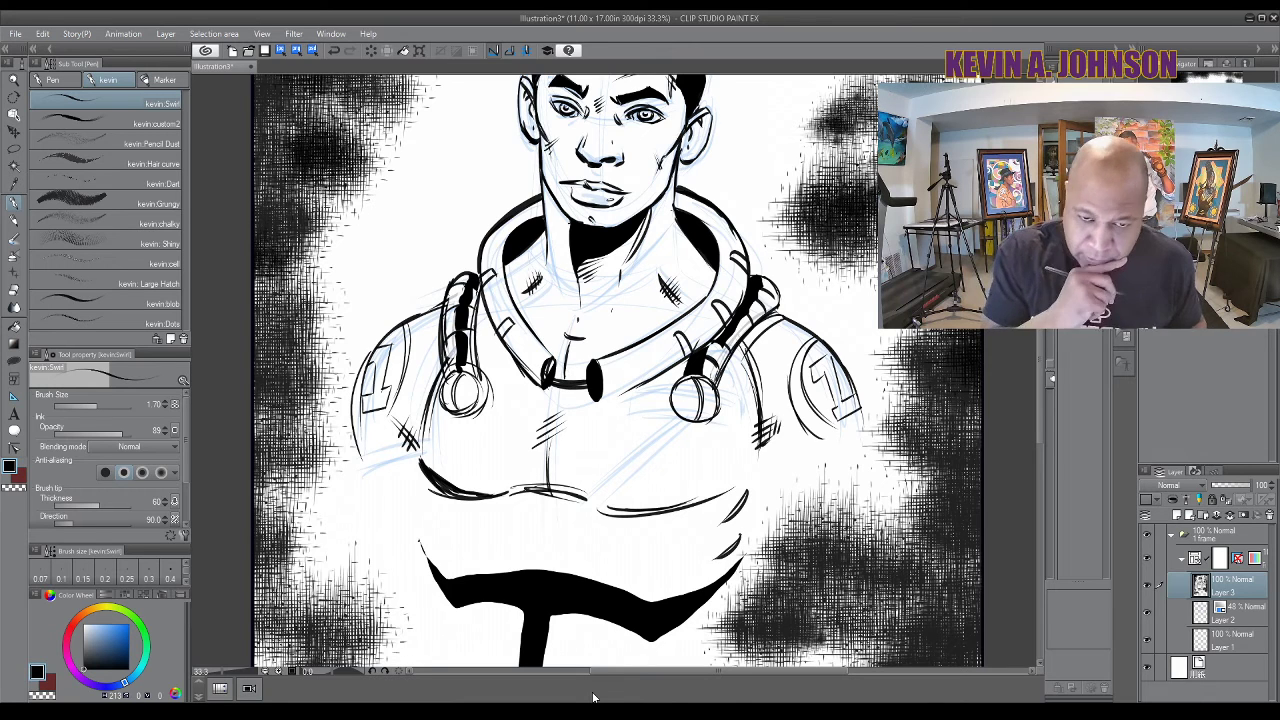
Undo the black torso shadow and the short side strokes
key(ctrl+z)
key(ctrl+z)
key(ctrl+z)
key(ctrl+z)
key(ctrl+z)
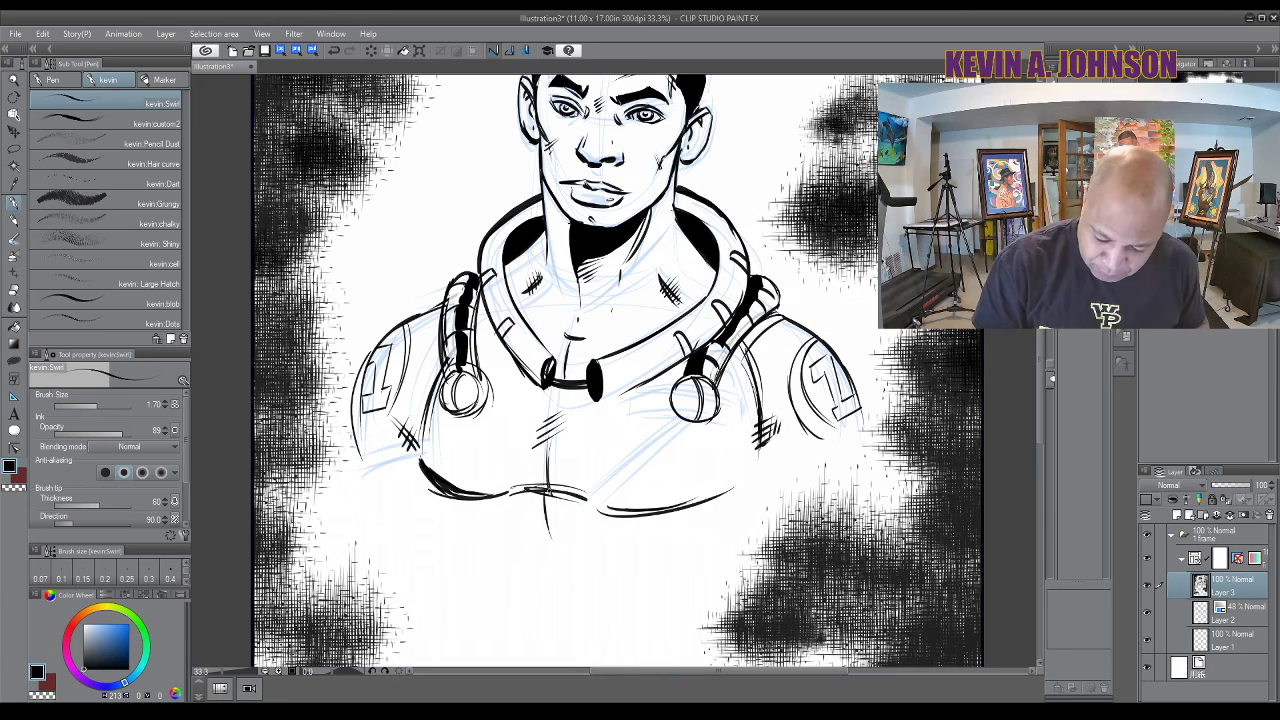
Extend the chest's centre line downward and ink a short curved contour on each side of the torso
drag(548, 490, 556, 544)
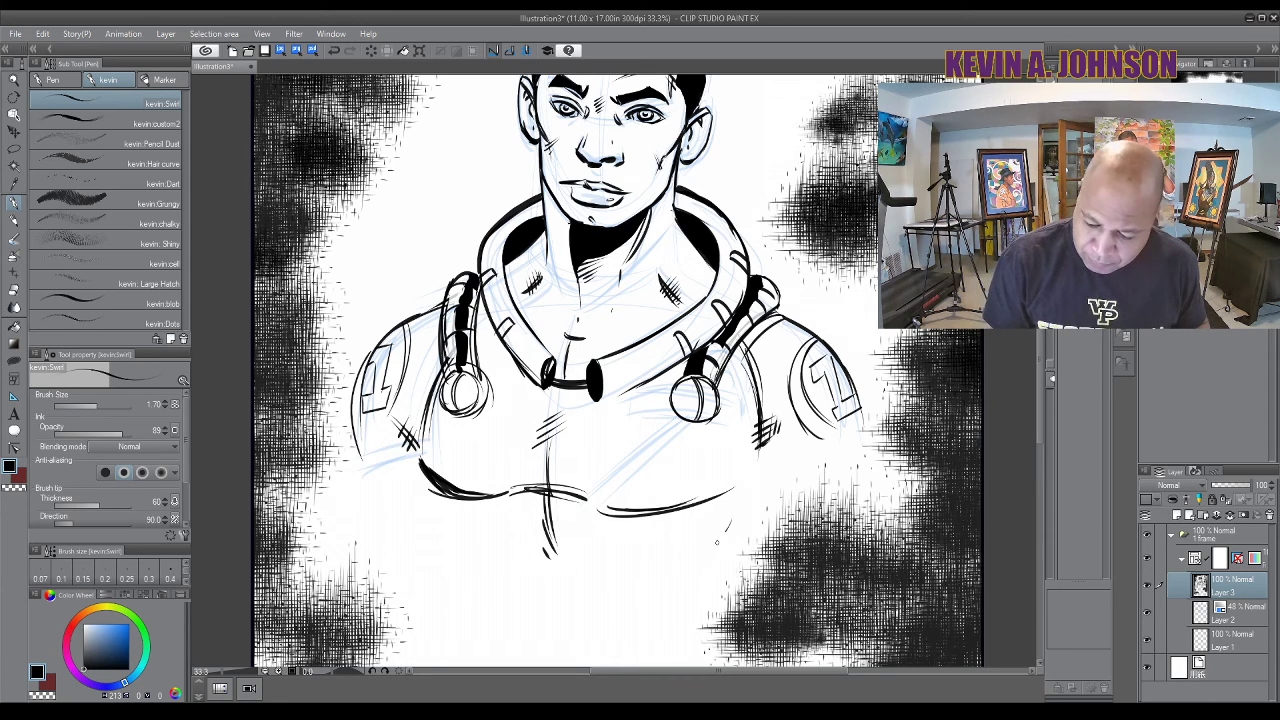
drag(731, 520, 712, 553)
drag(427, 505, 450, 548)
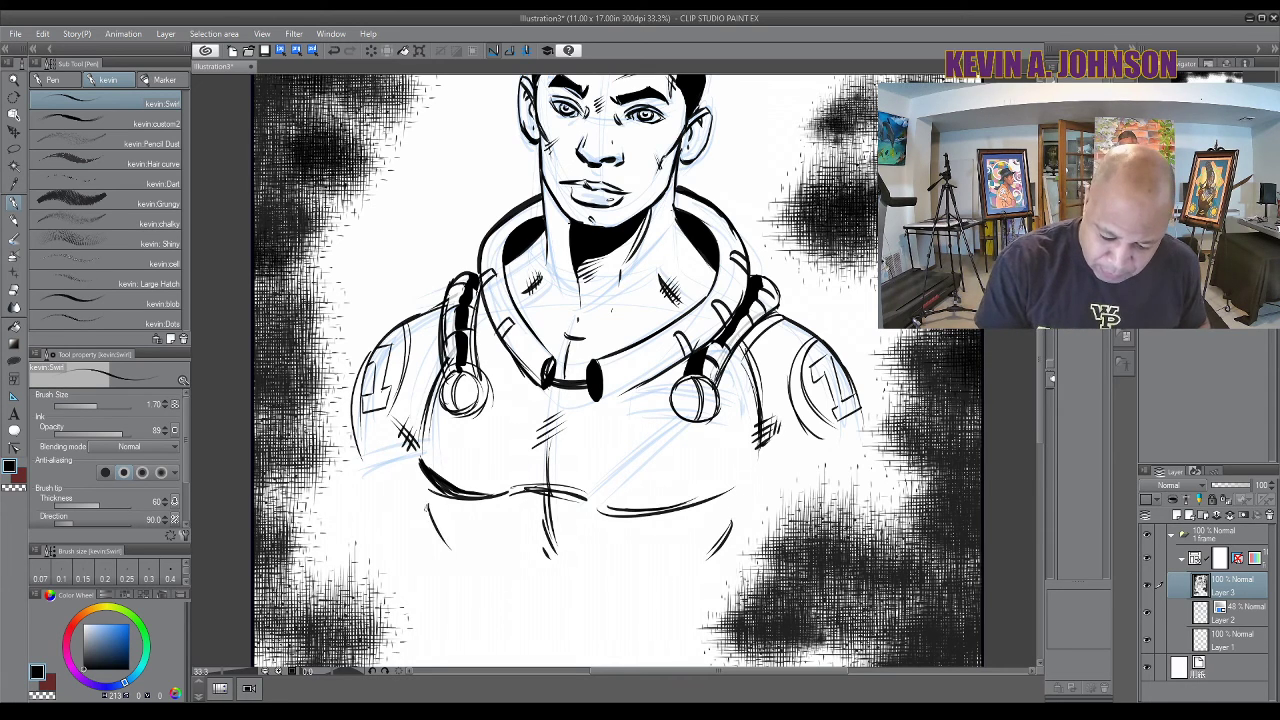
Ink the lower edges of both sleeves and reinforce the outer edge of the right-hand arm
mouse_move(410, 446)
mouse_down()
mouse_move(360, 470)
mouse_move(370, 474)
mouse_up()
drag(762, 452, 828, 474)
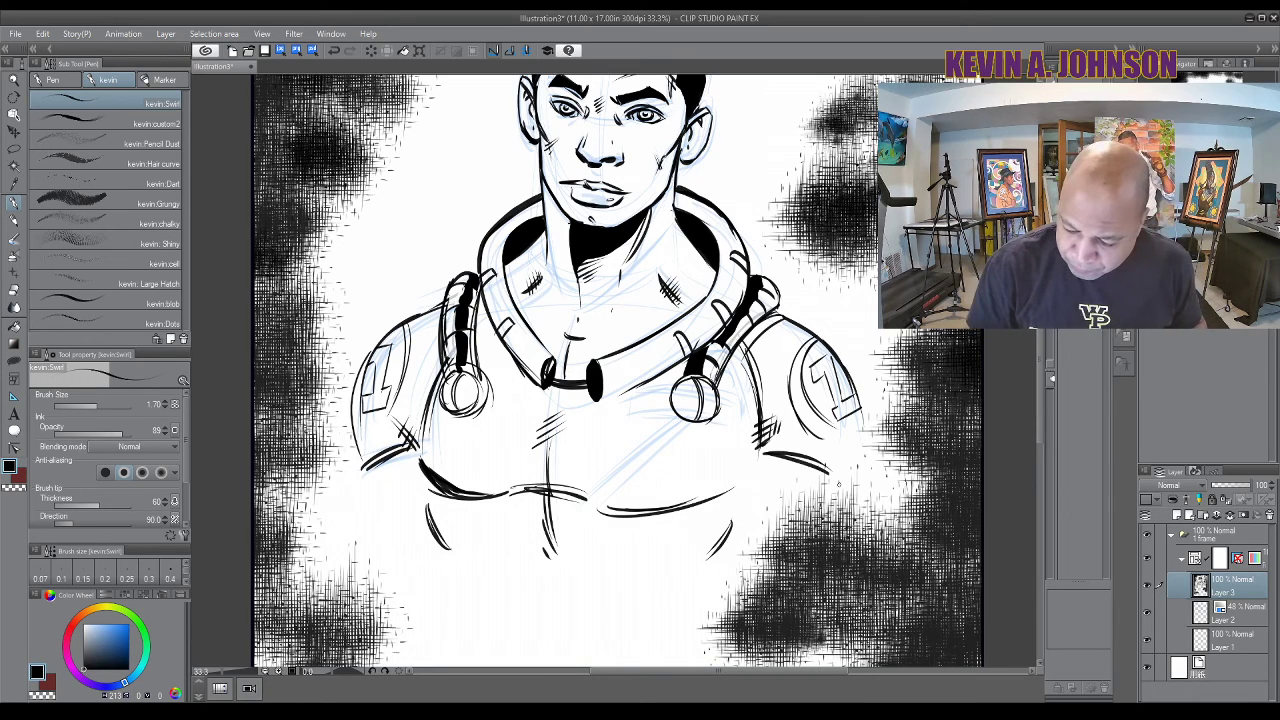
drag(856, 400, 858, 470)
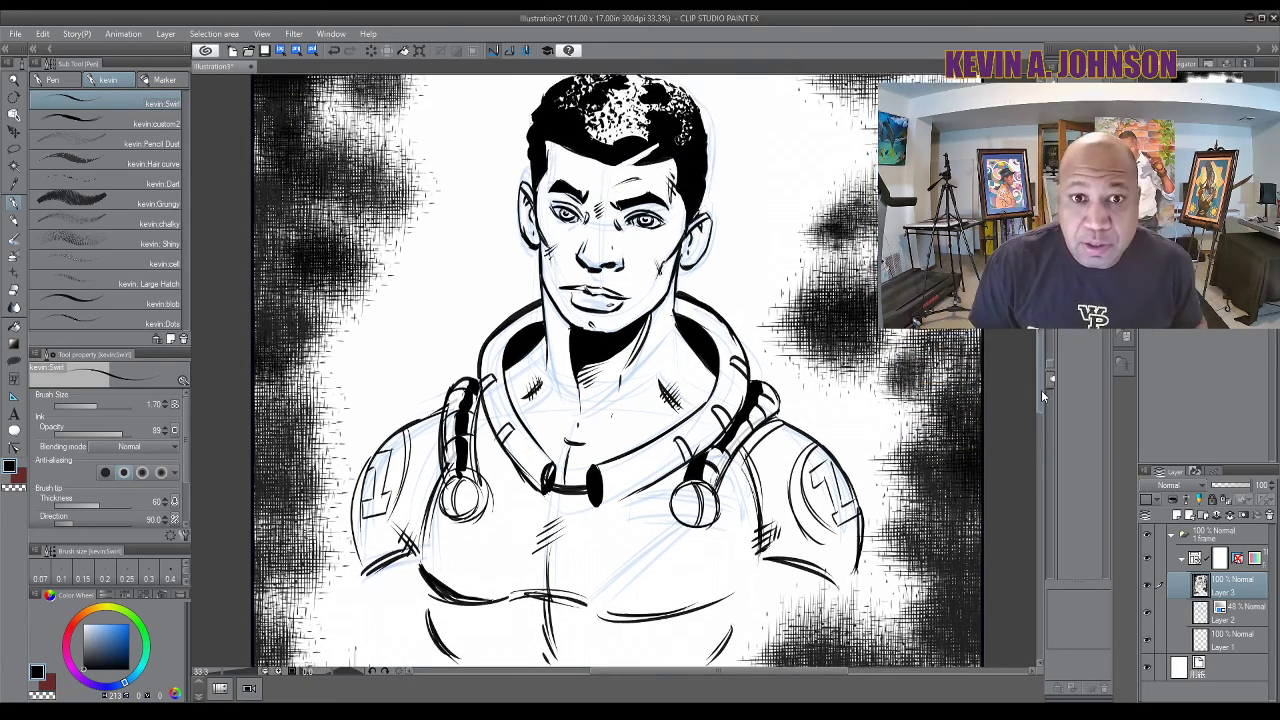
Ink a curved contour across the bottom of the torso and join its right-hand side up toward the chest
scroll(1043, 396, down, 5)
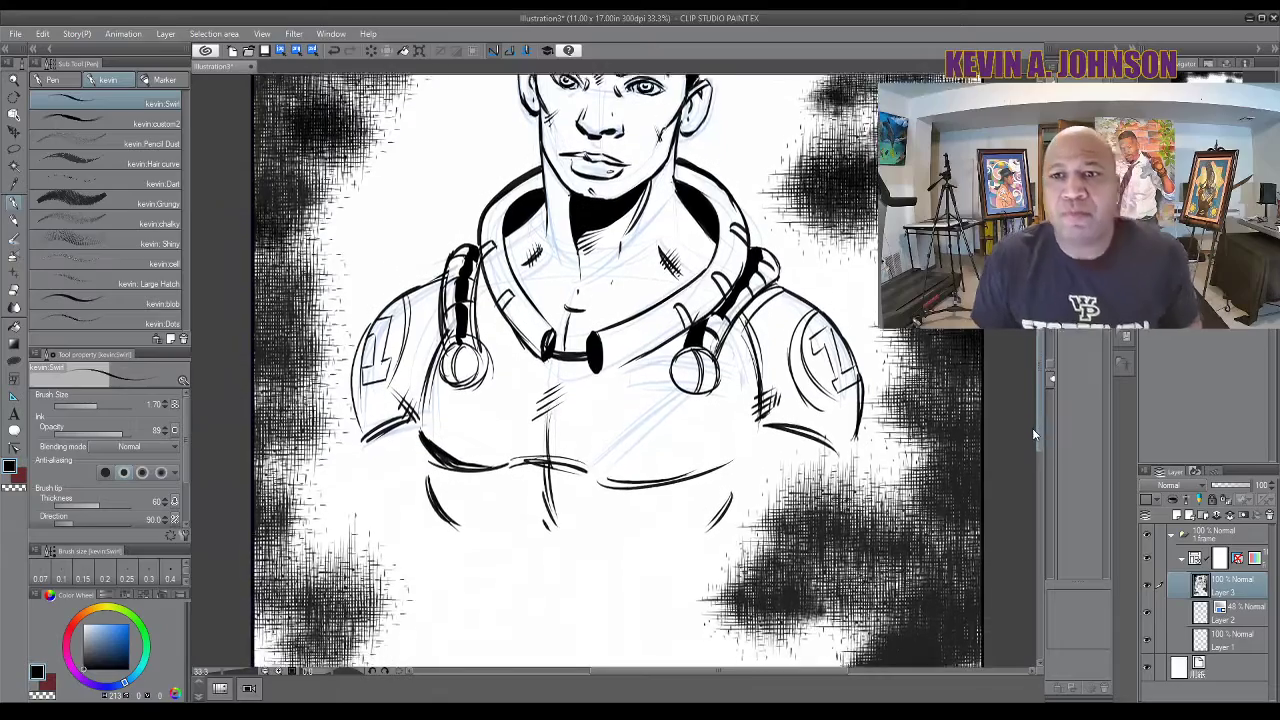
scroll(1033, 433, down, 2)
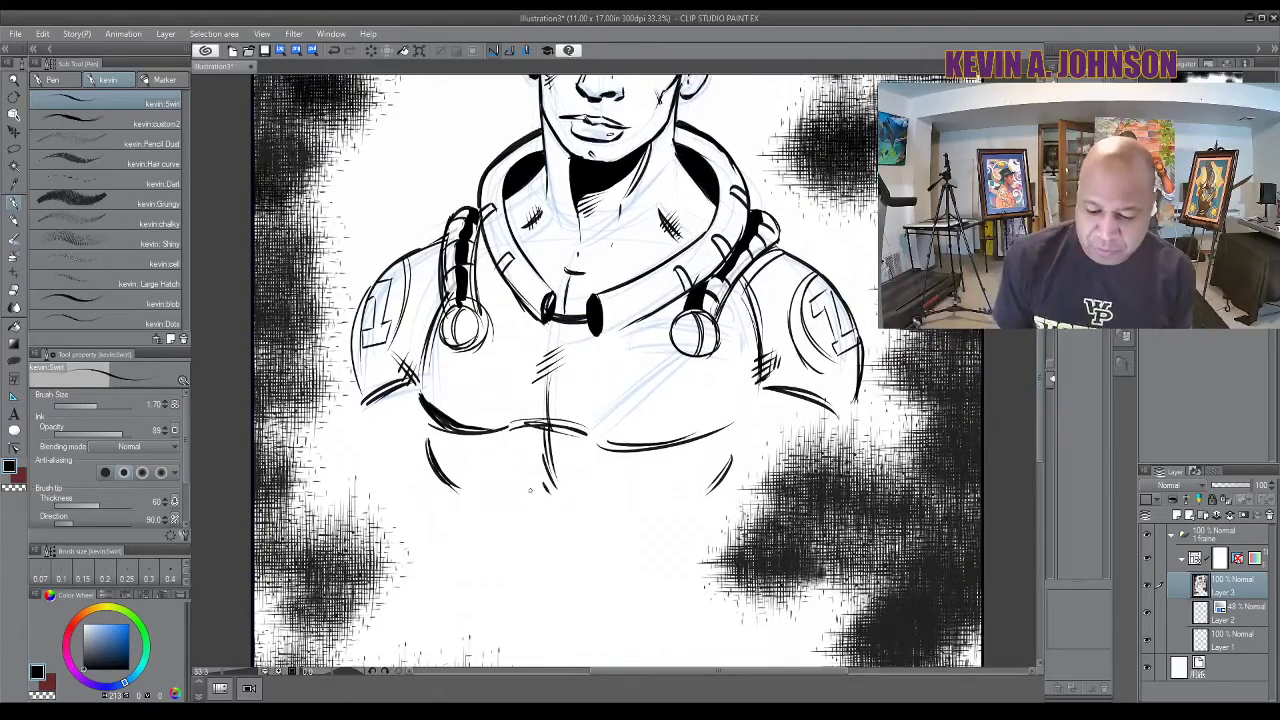
drag(526, 483, 612, 515)
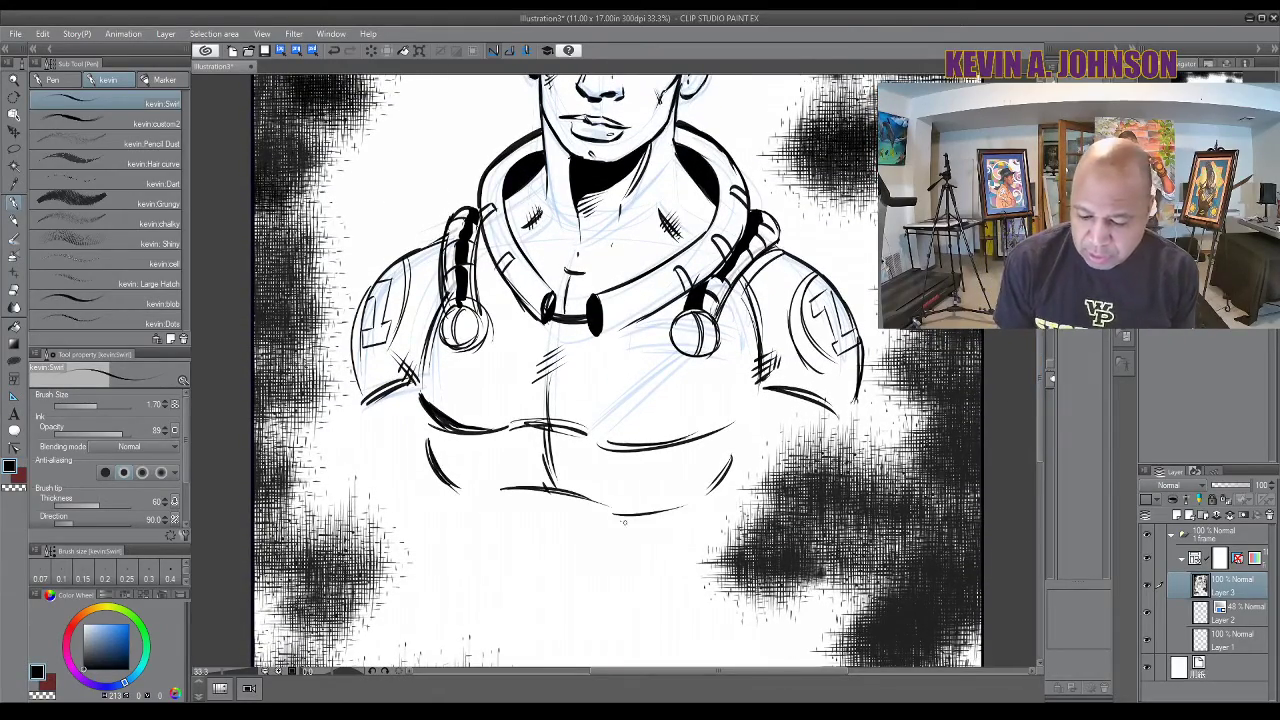
mouse_move(704, 500)
mouse_down()
mouse_move(622, 522)
mouse_move(634, 524)
mouse_up()
drag(732, 450, 757, 424)
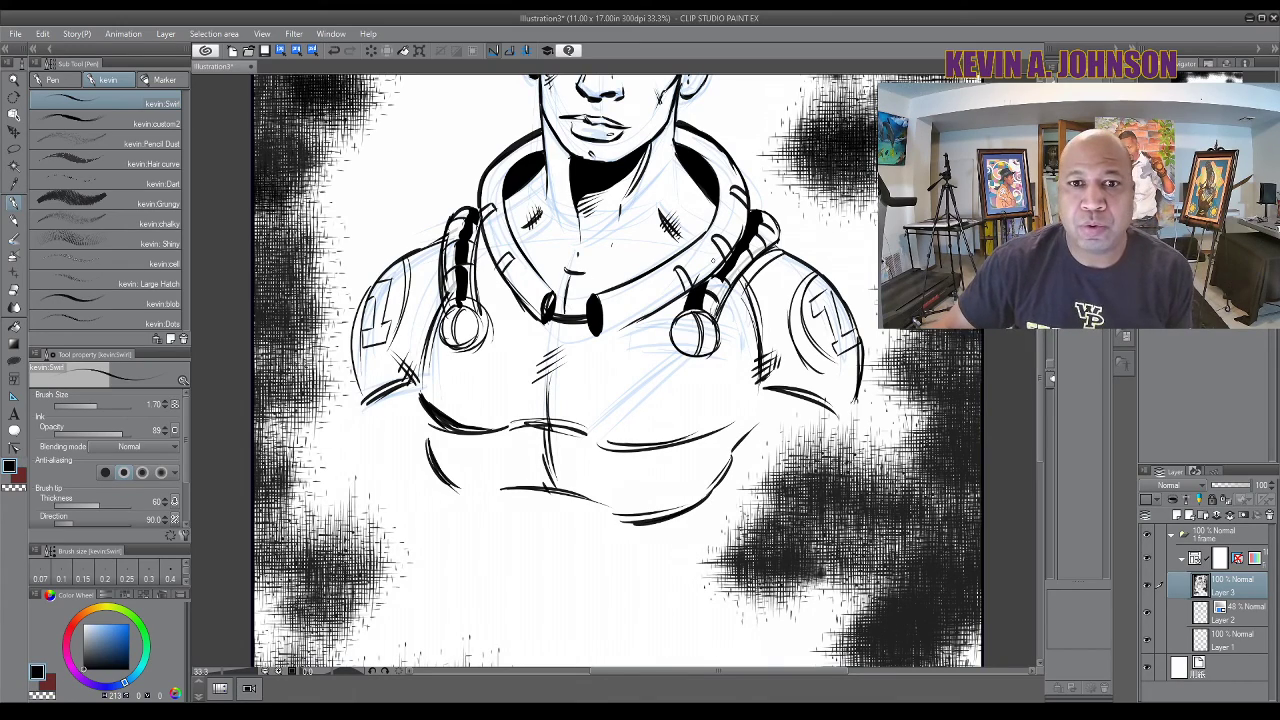
scroll(351, 256, up, 1)
scroll(351, 256, down, 2)
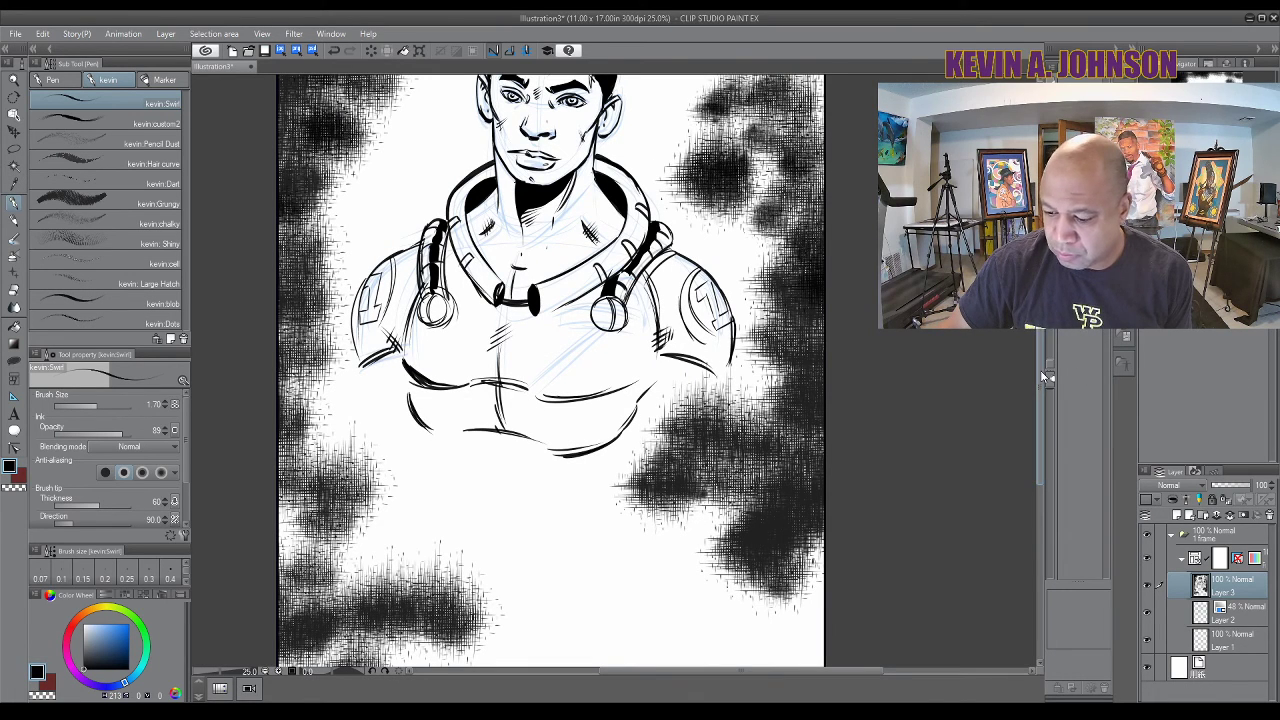
scroll(551, 370, up, 2)
scroll(638, 322, up, 1)
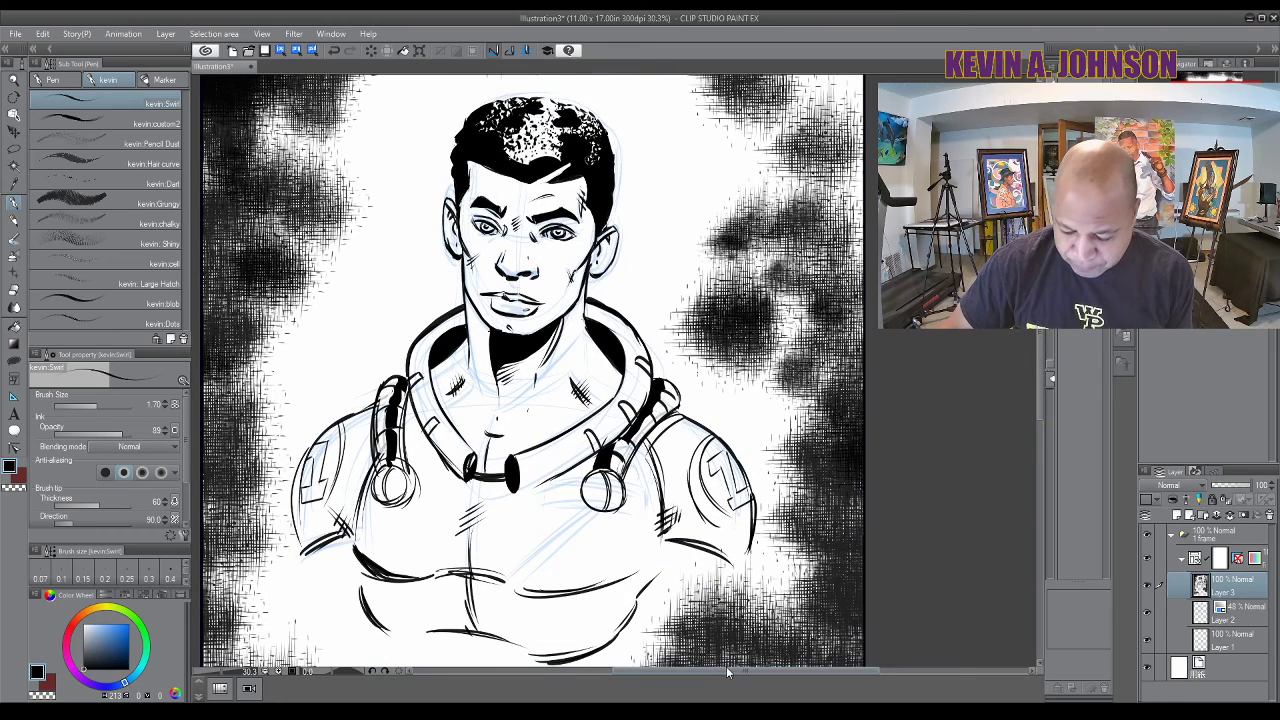
drag(723, 672, 715, 672)
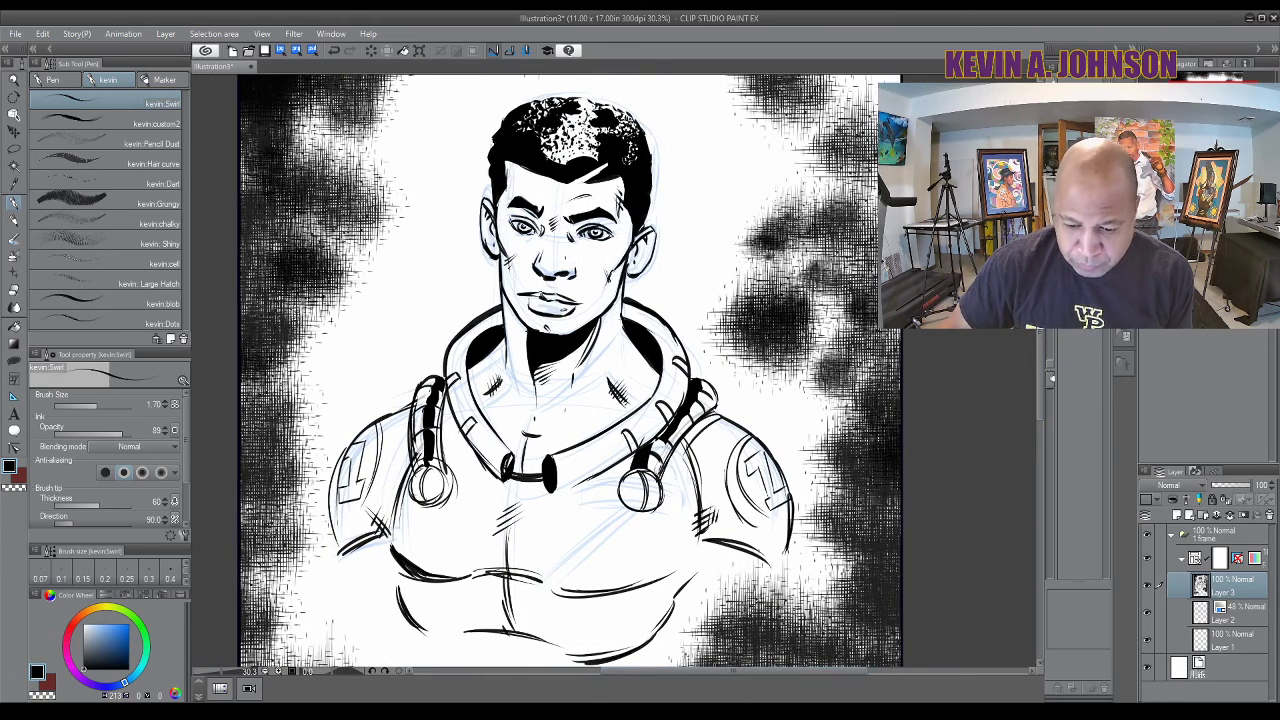